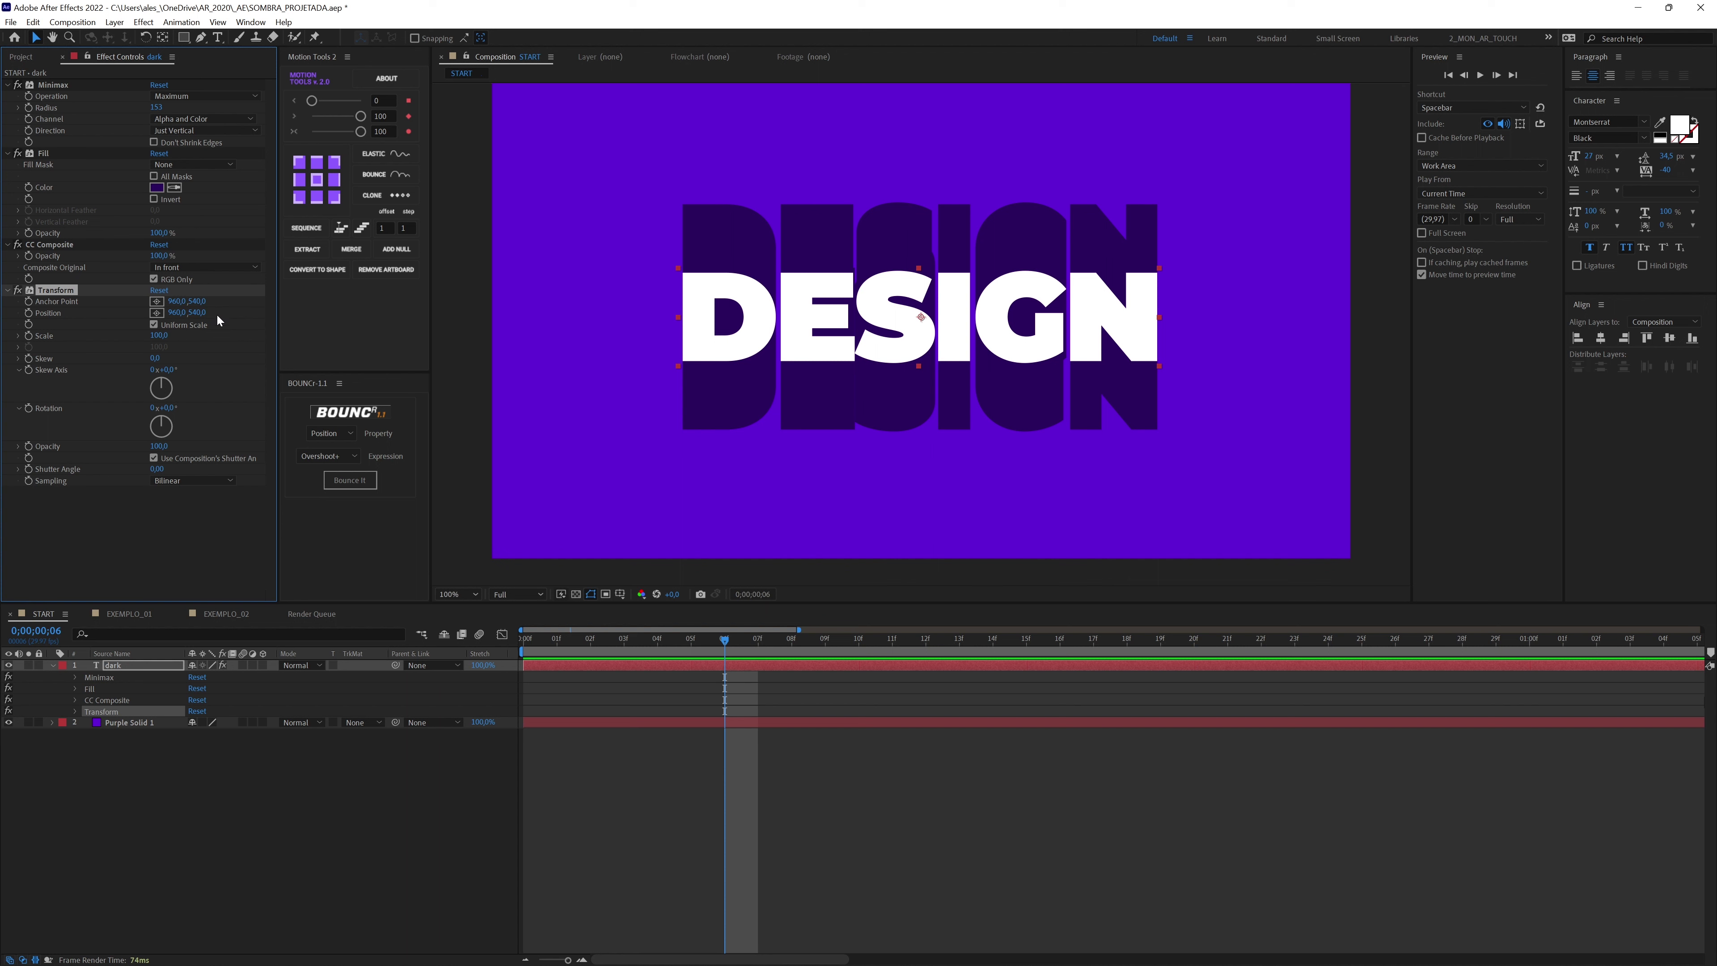
- Move the Transform effect above CC Composite in the dark text layer's effect order
drag(198, 313, 266, 330)
drag(55, 291, 56, 245)
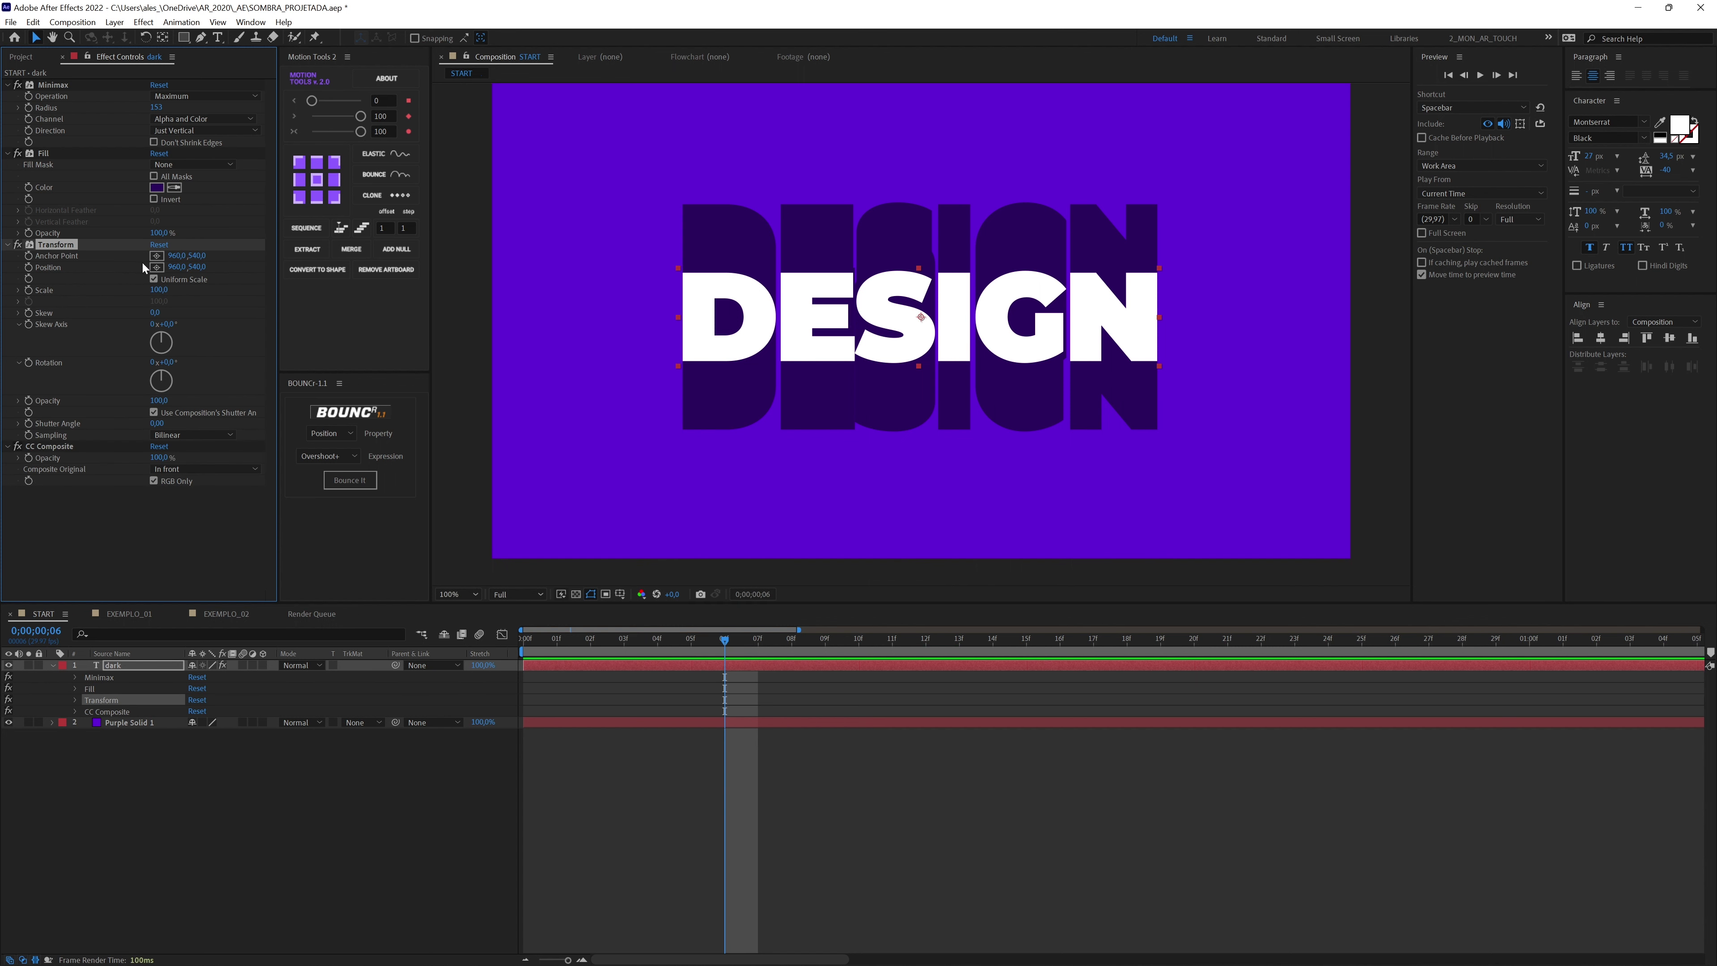
mouse_move(197, 267)
mouse_down()
mouse_move(369, 269)
mouse_move(202, 264)
mouse_up()
- Add an expression to the Transform effect's Position, with a first line defining x as effect("Transform")("Position")[0]
click(75, 700)
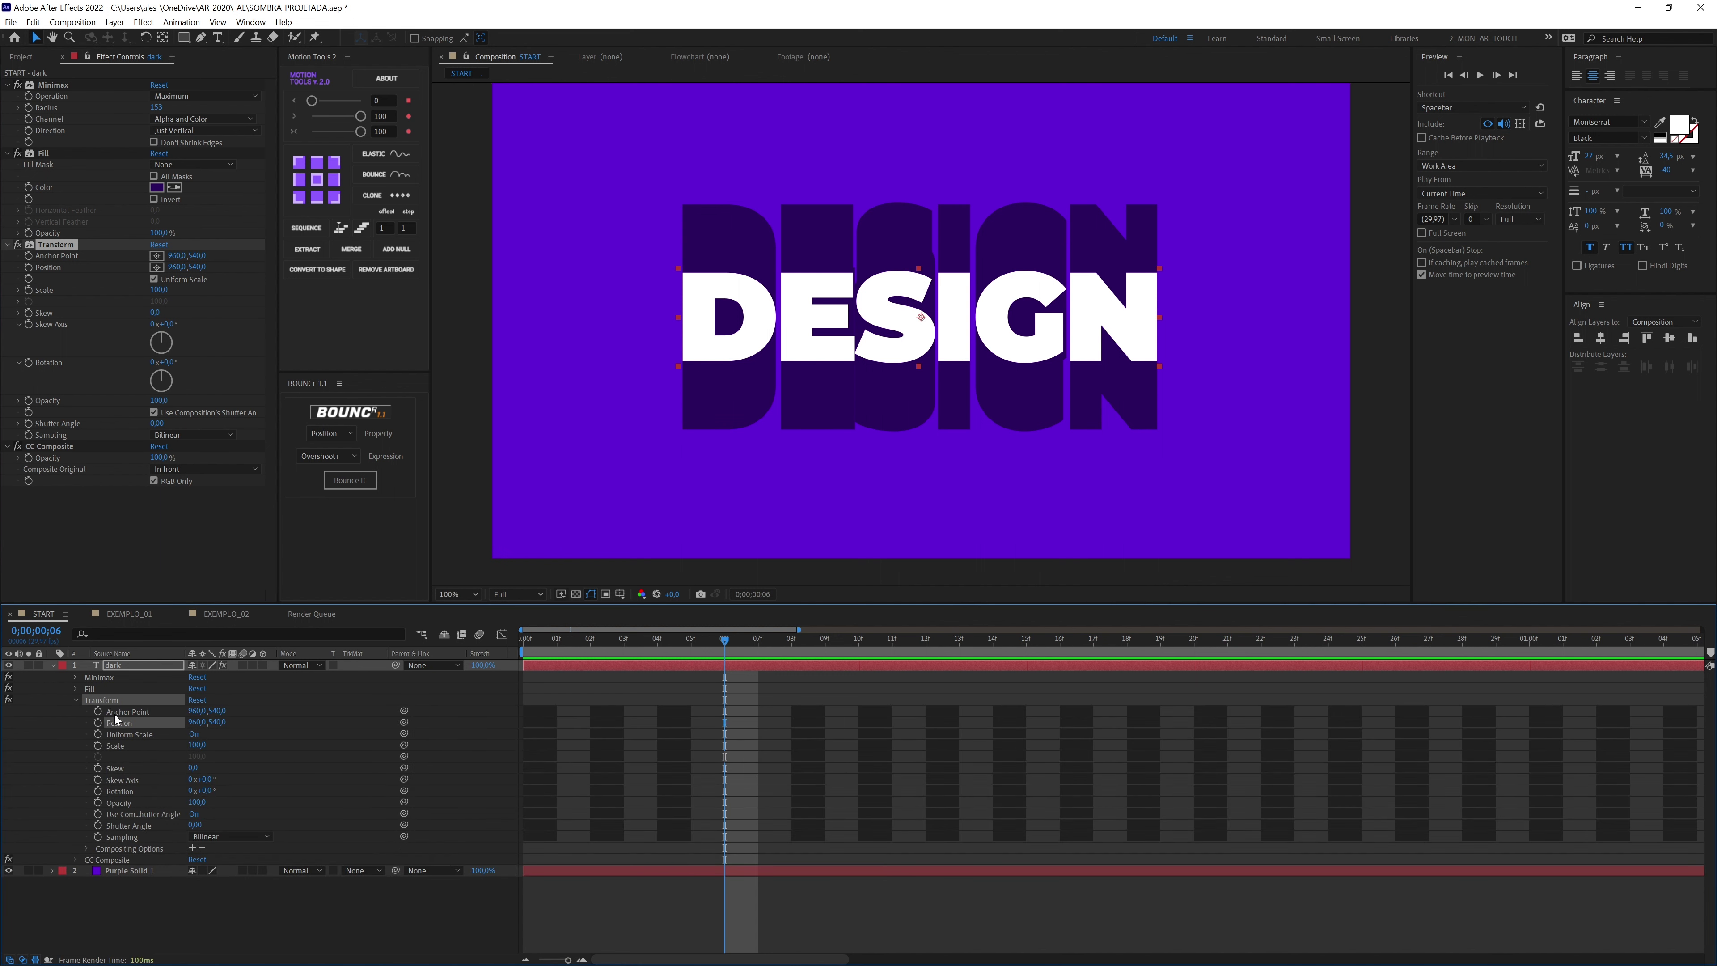
click(76, 677)
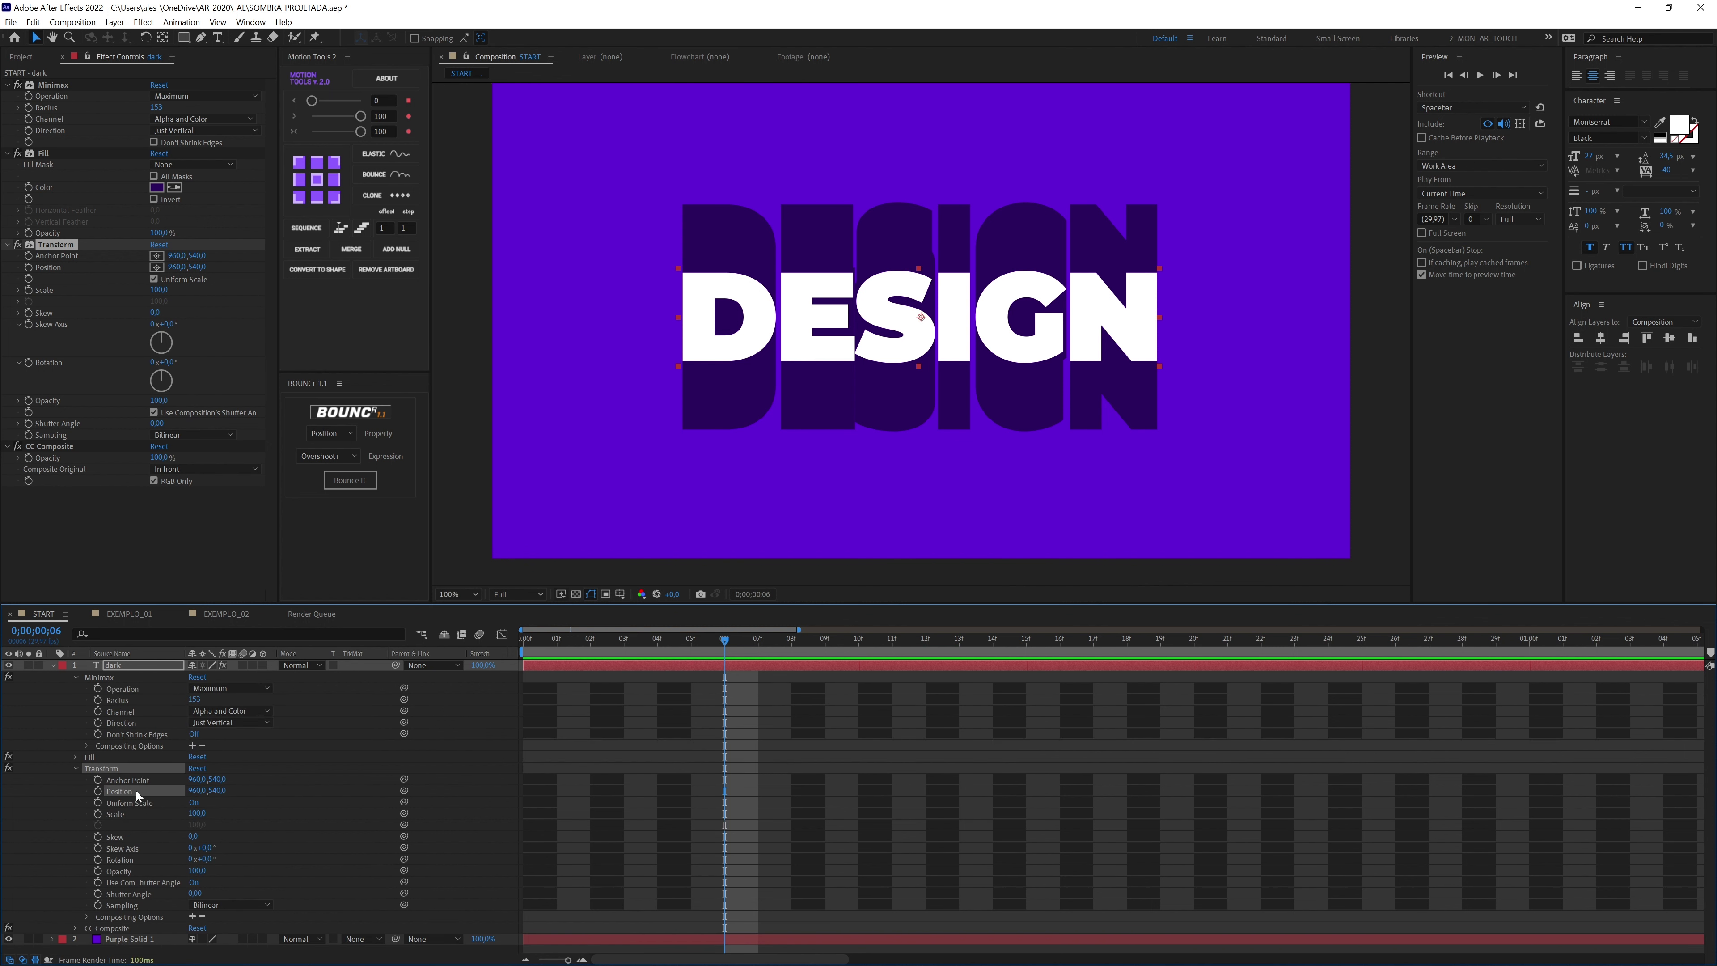
alt+click(101, 791)
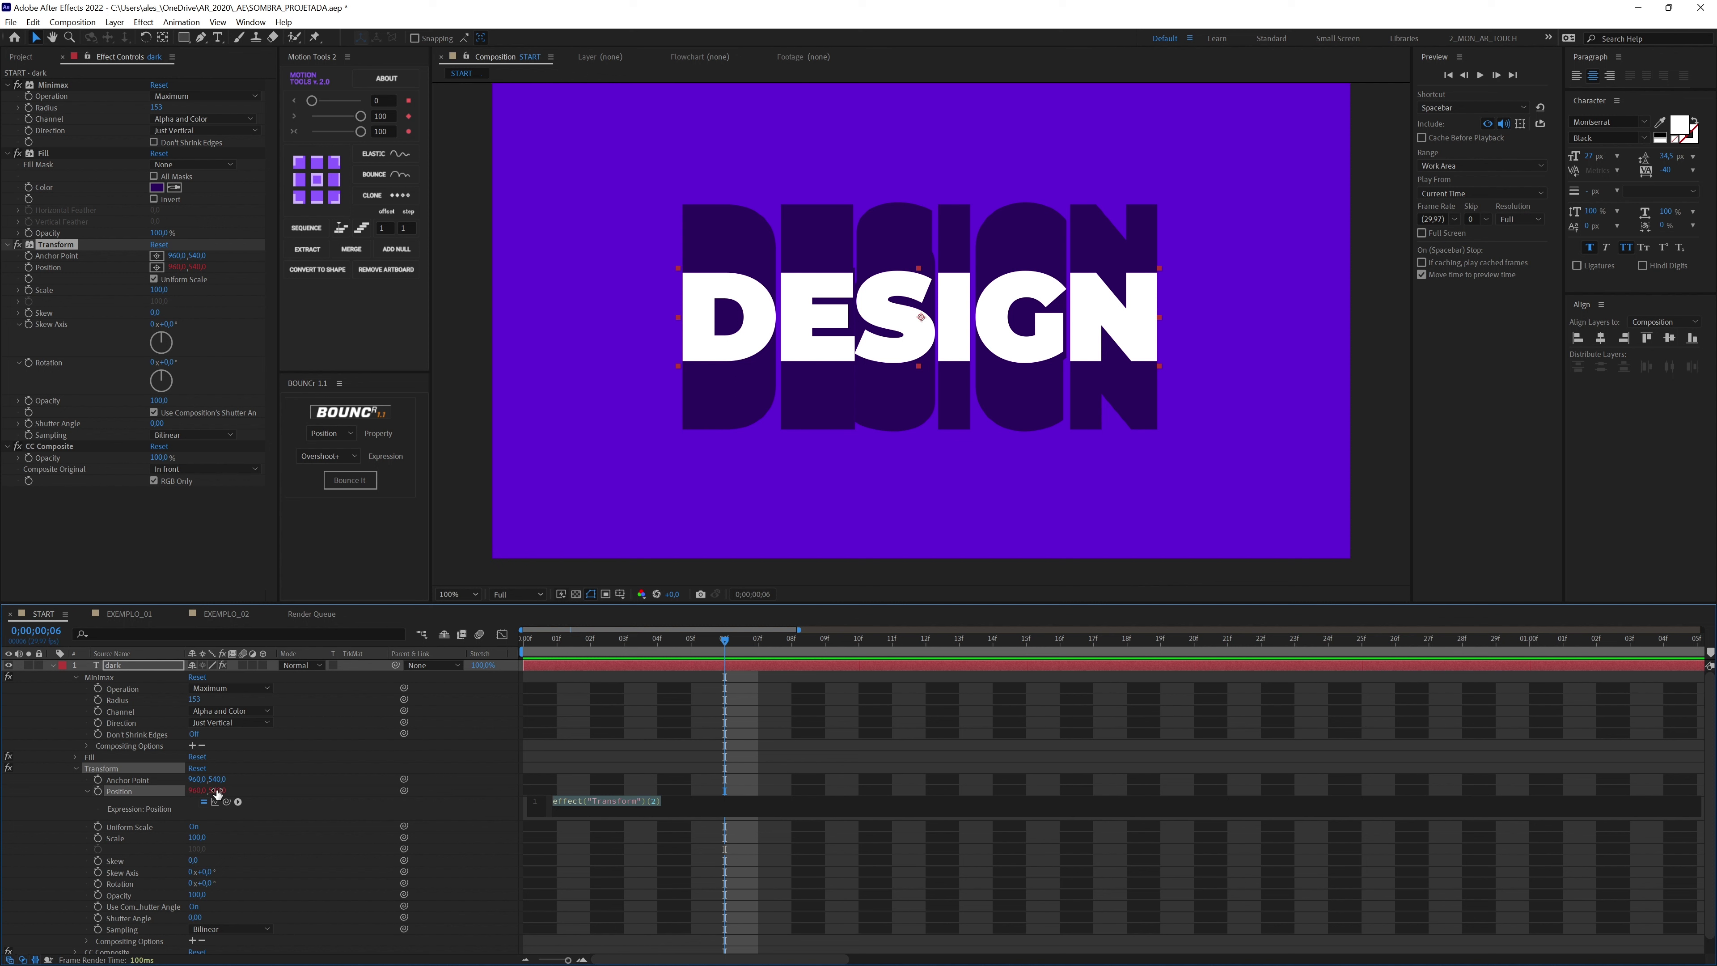
text(x =)
drag(226, 802, 194, 797)
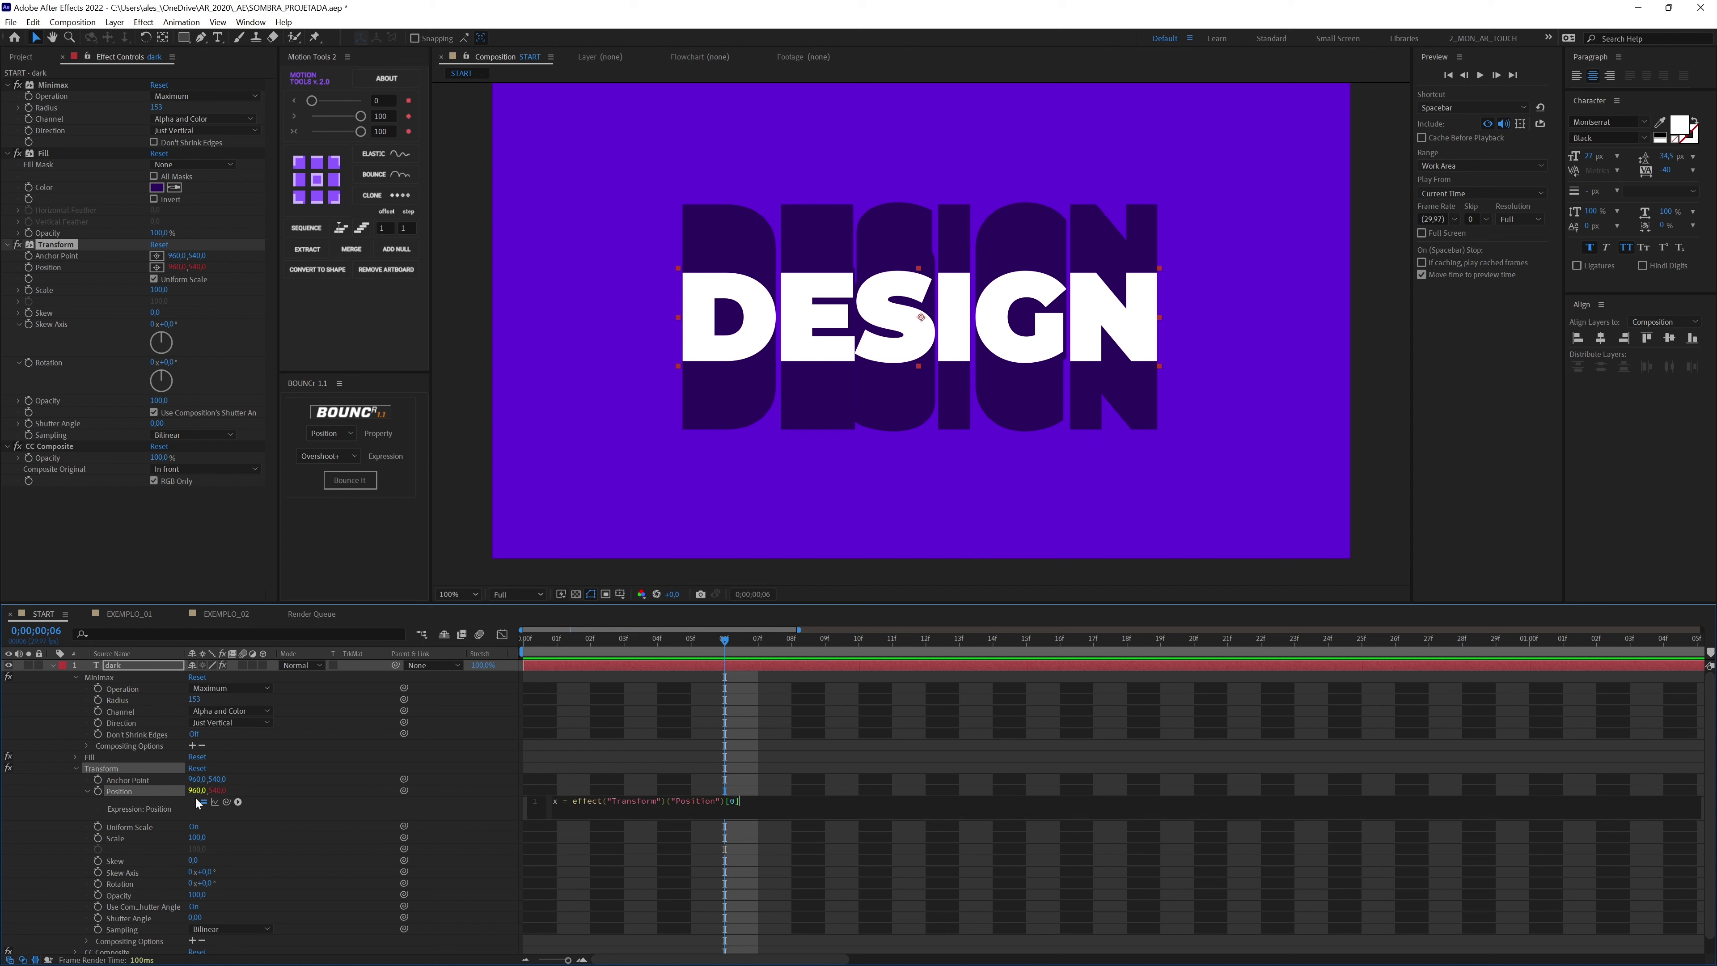
text(;)
key(Return)
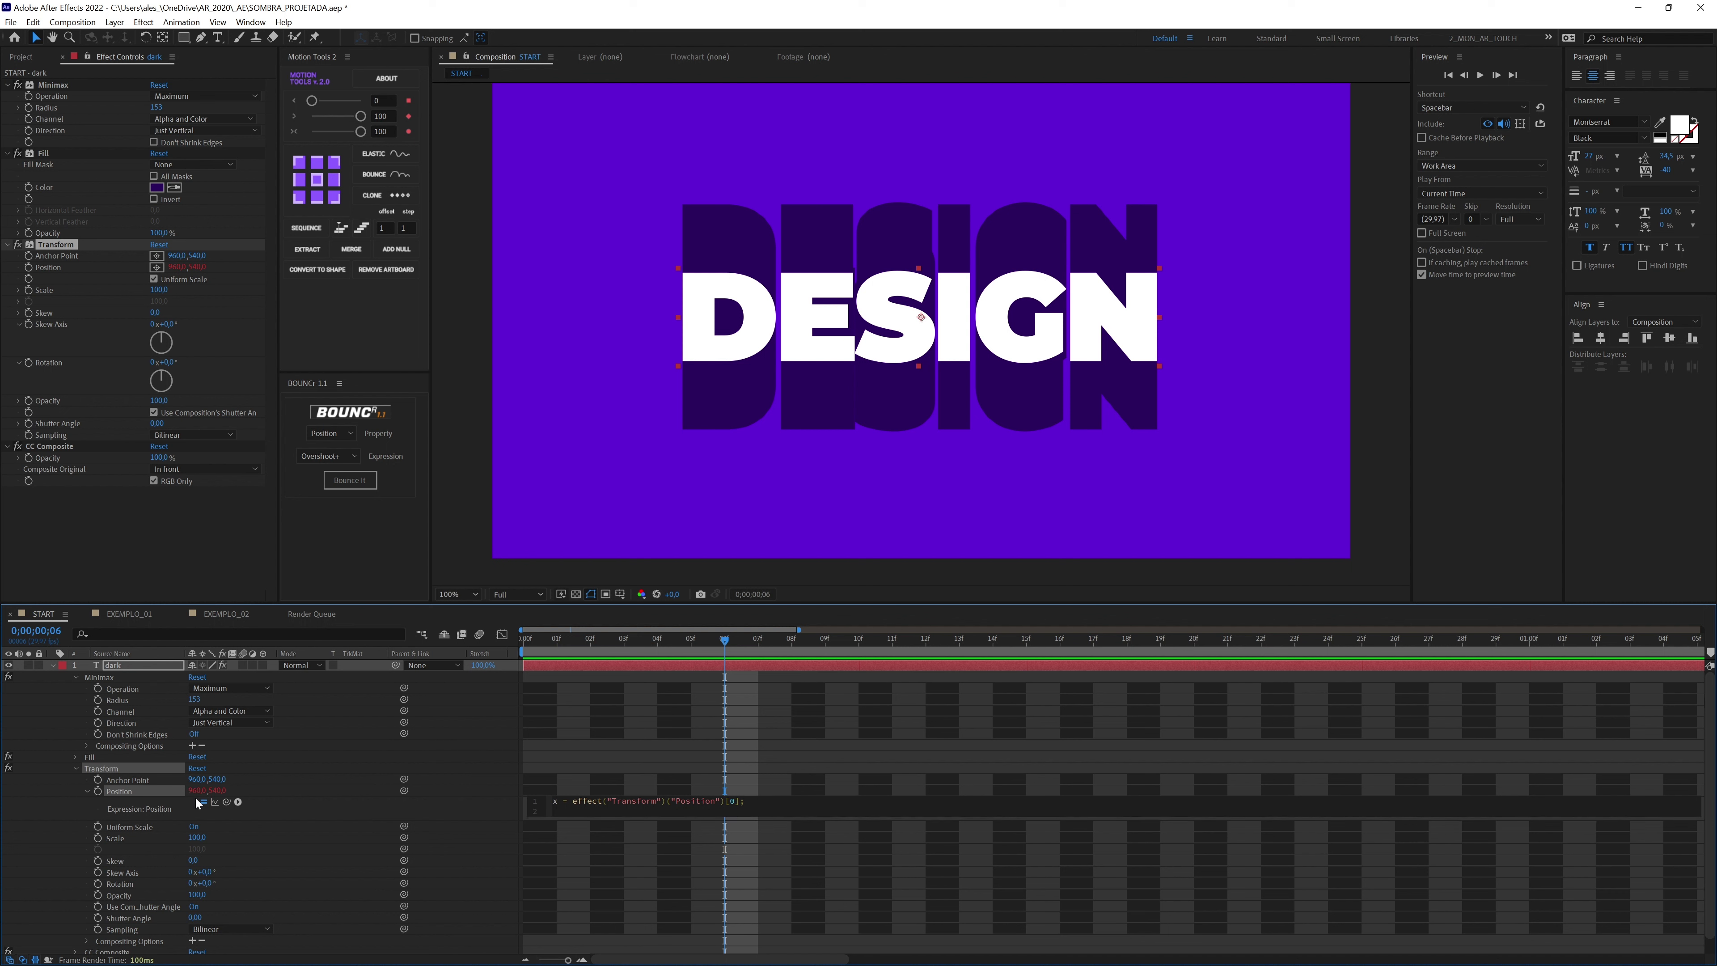
- Complete the Position expression by defining y as Transform Position[1] plus the Minimax Radius and returning [x,y]
text(y =)
drag(225, 800, 223, 796)
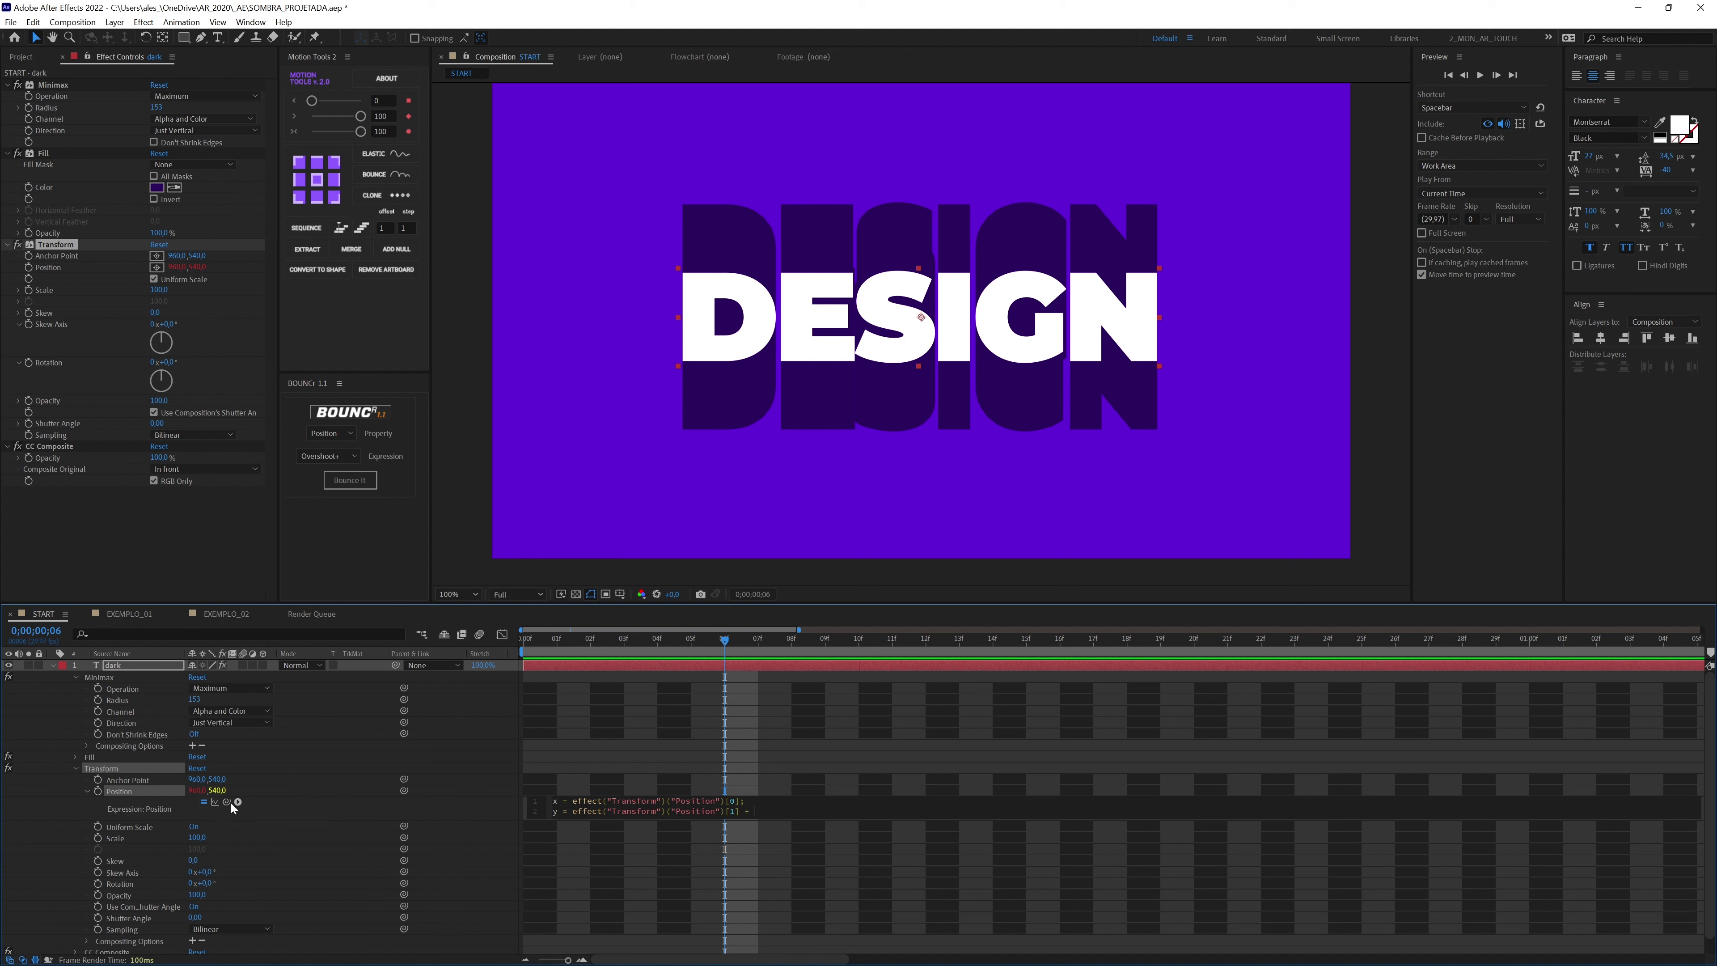
drag(226, 802, 191, 702)
key(Return)
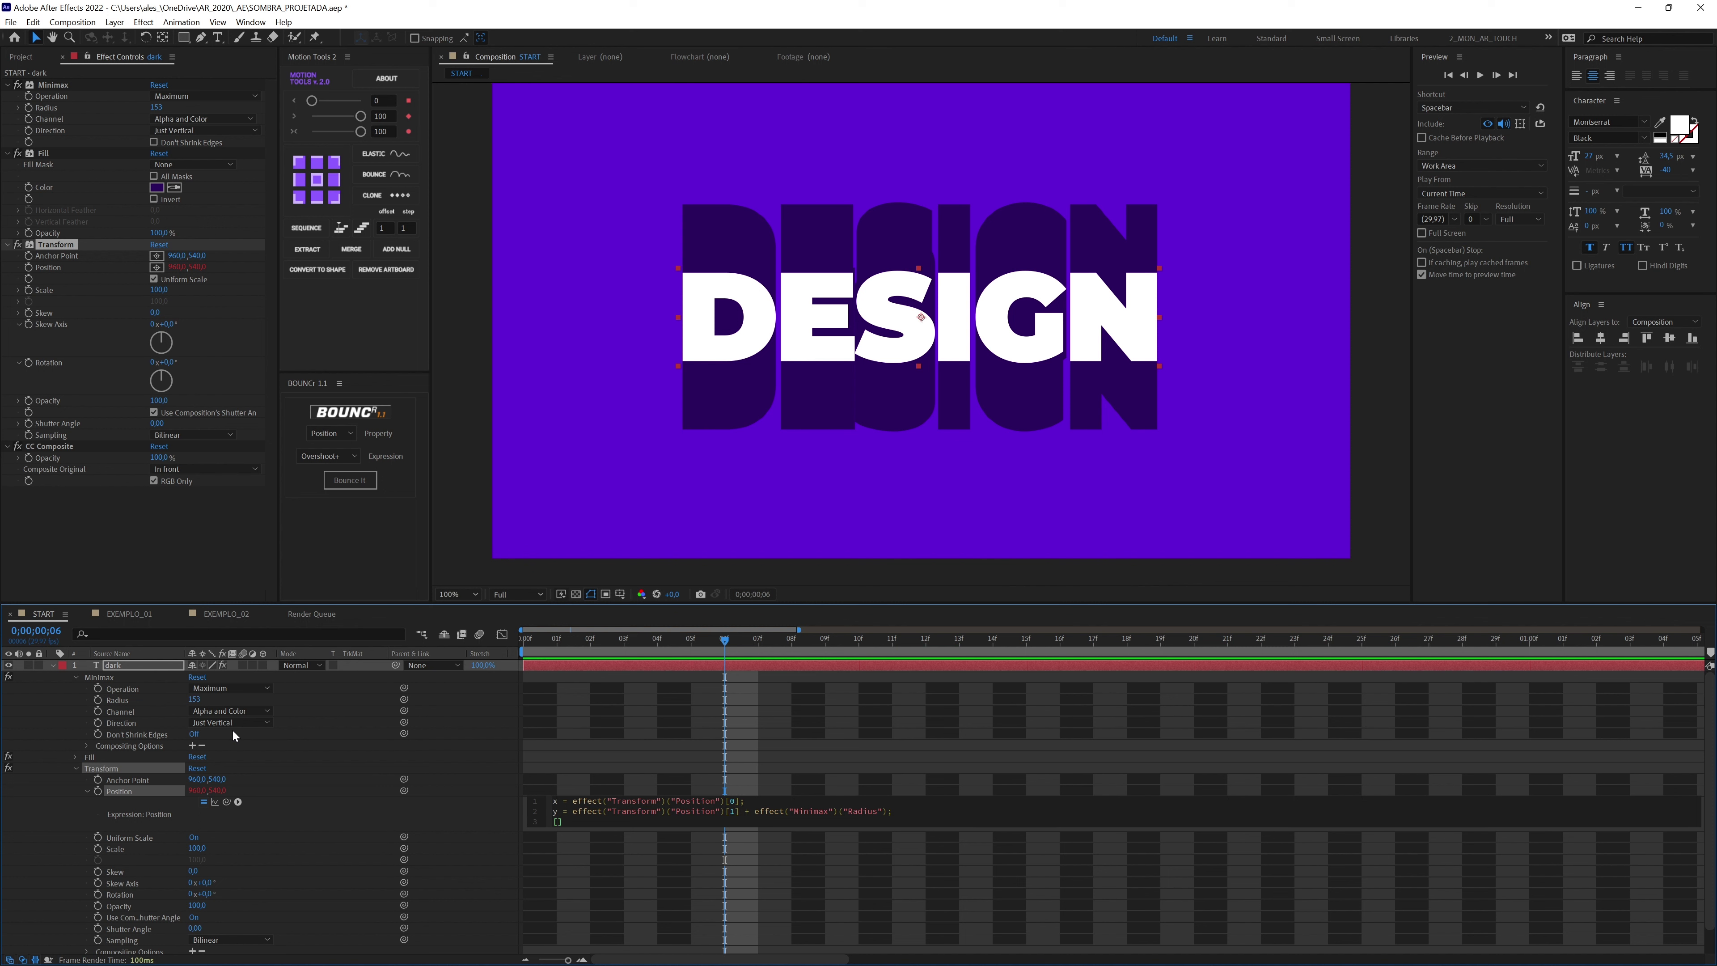
text([x,y)
click(467, 817)
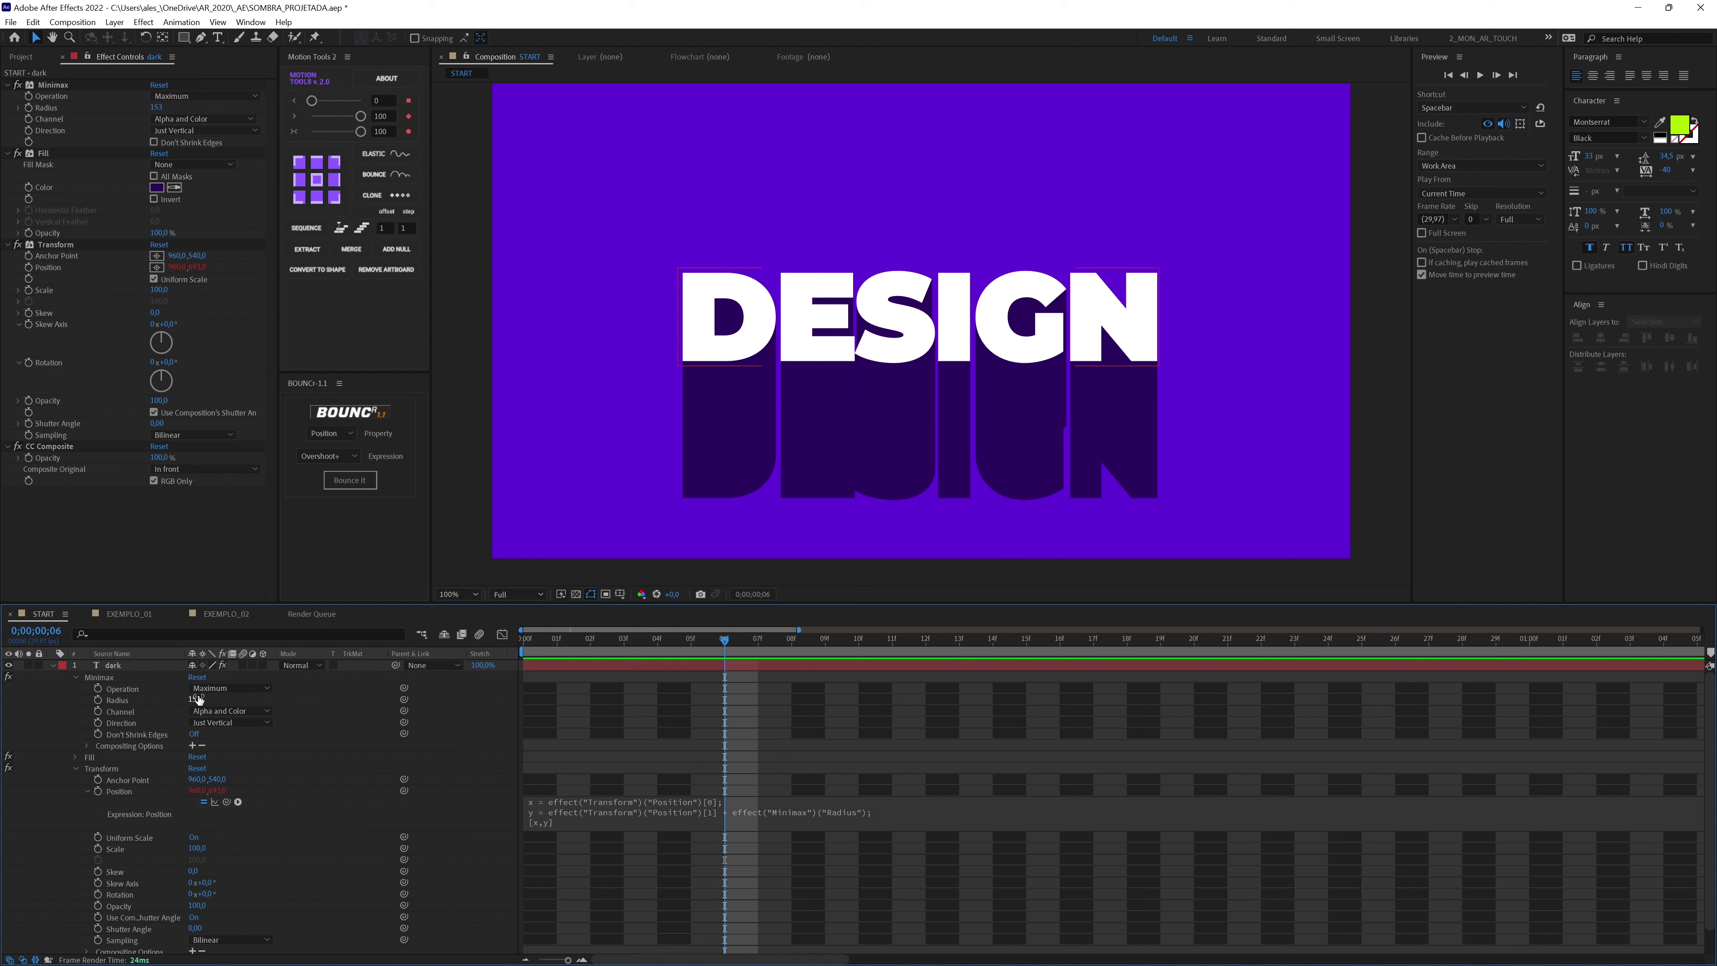
- Set the Minimax Radius to about 126, collapse the Transform and Minimax properties, and deselect the layer
drag(193, 699, 166, 708)
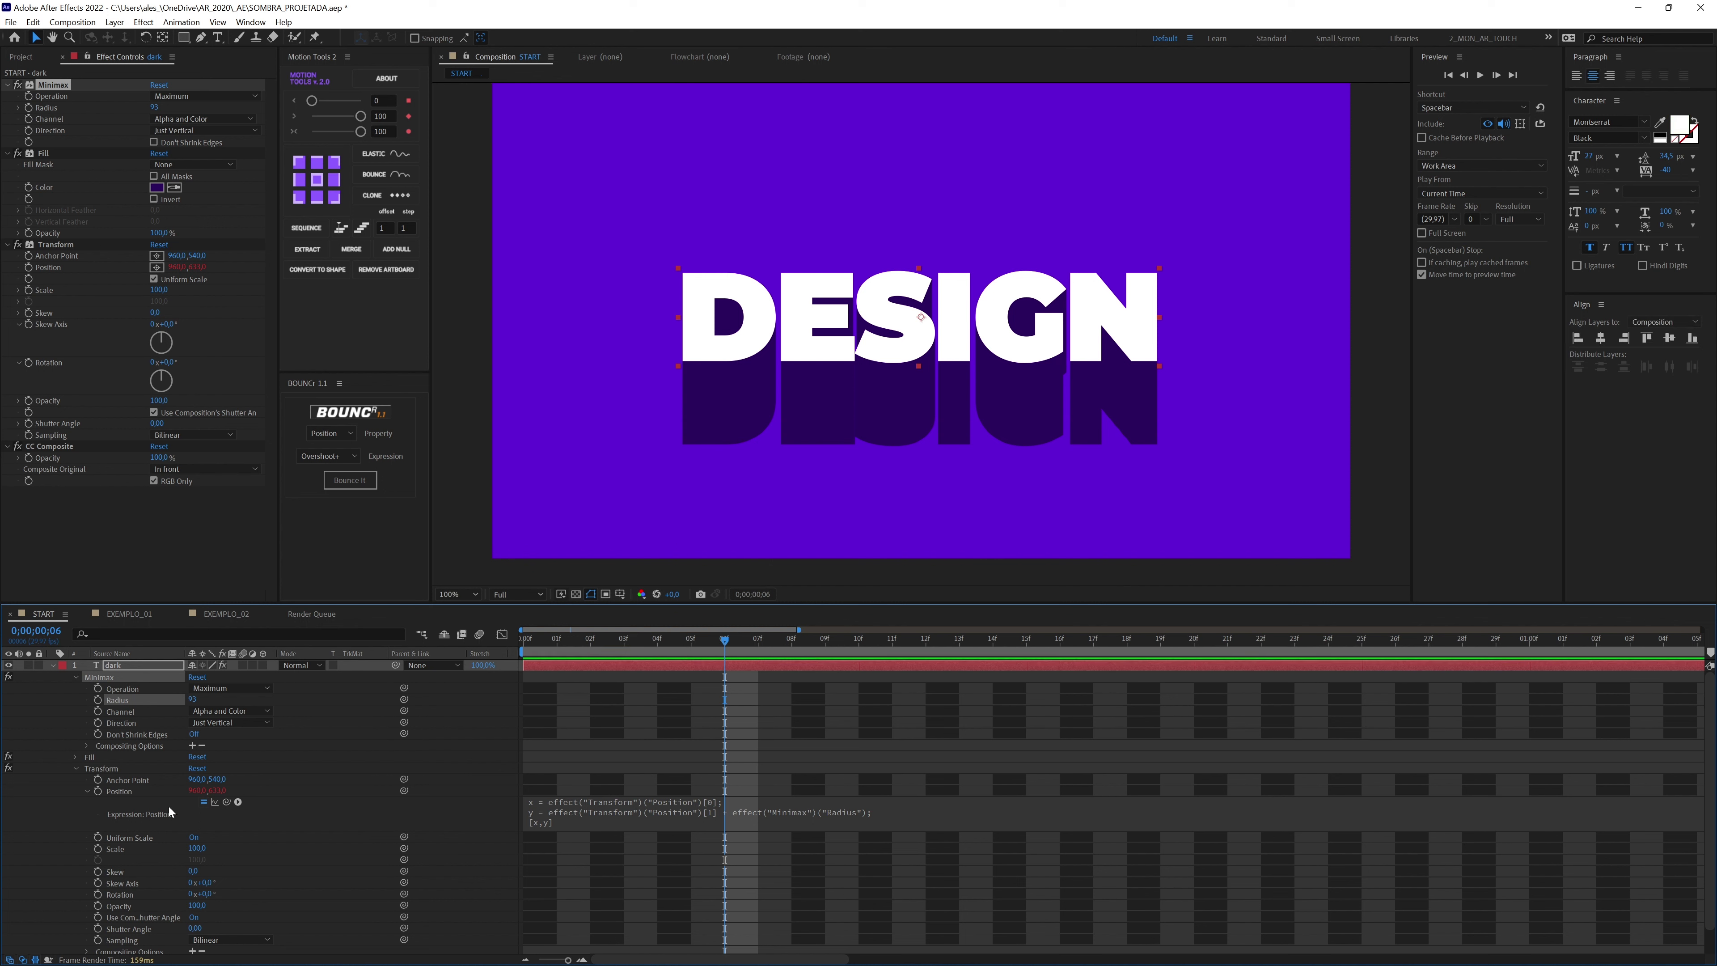
drag(193, 699, 226, 712)
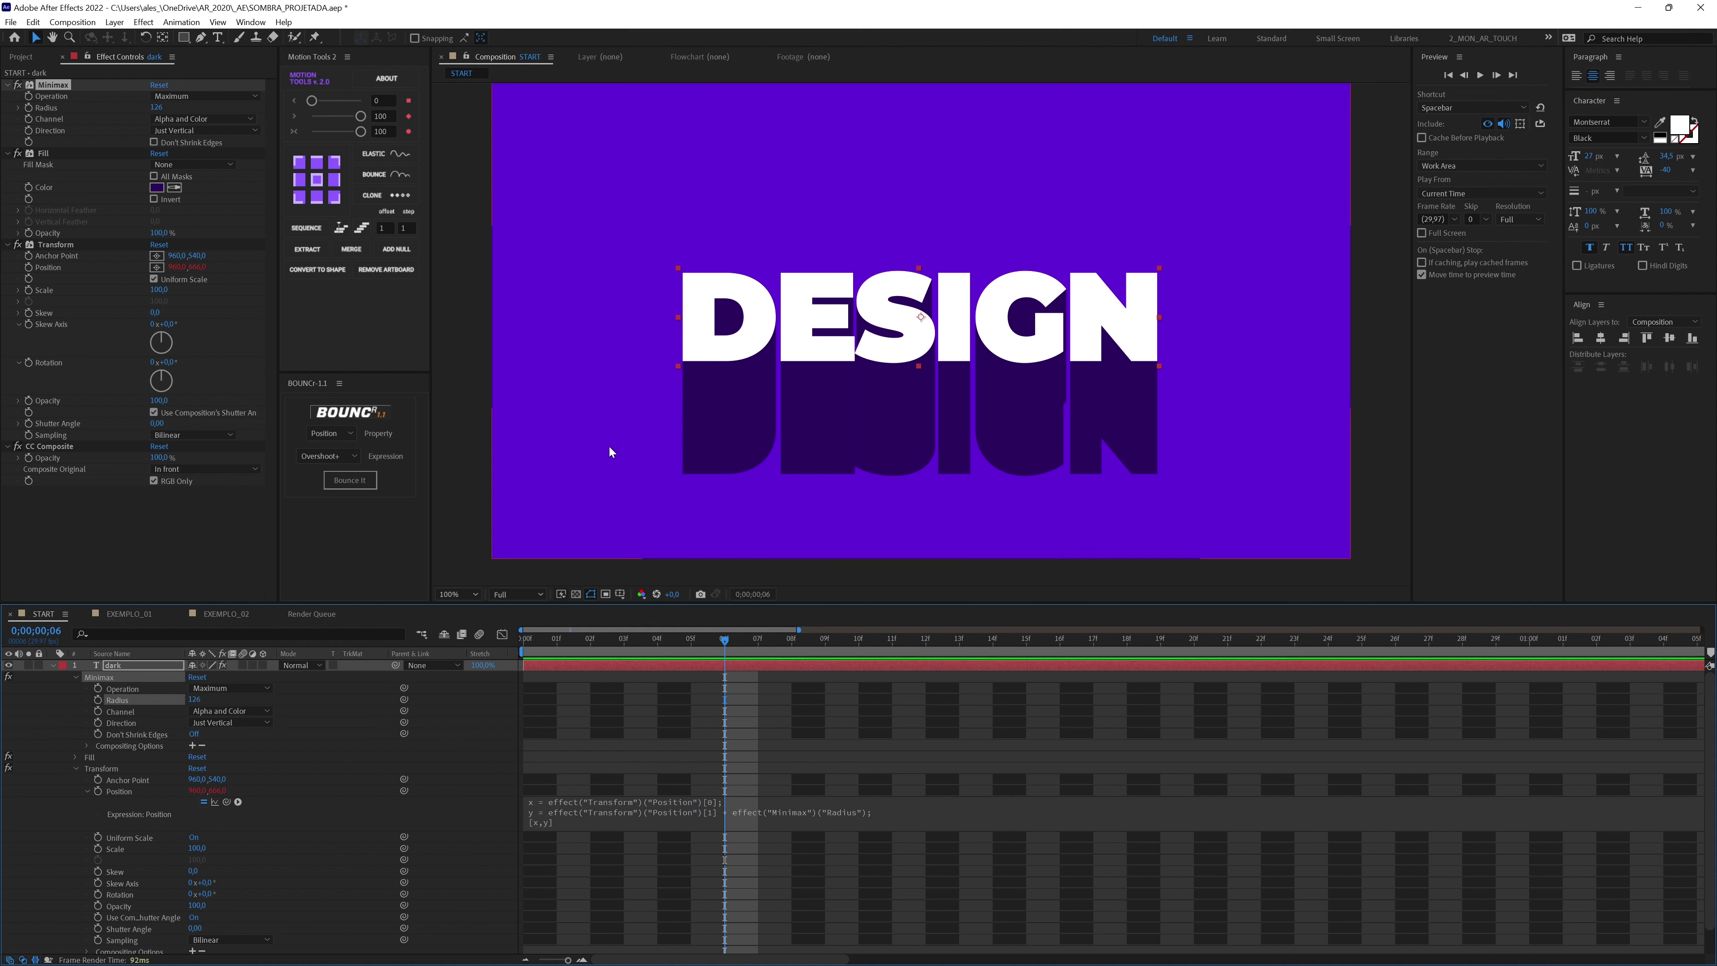
click(75, 768)
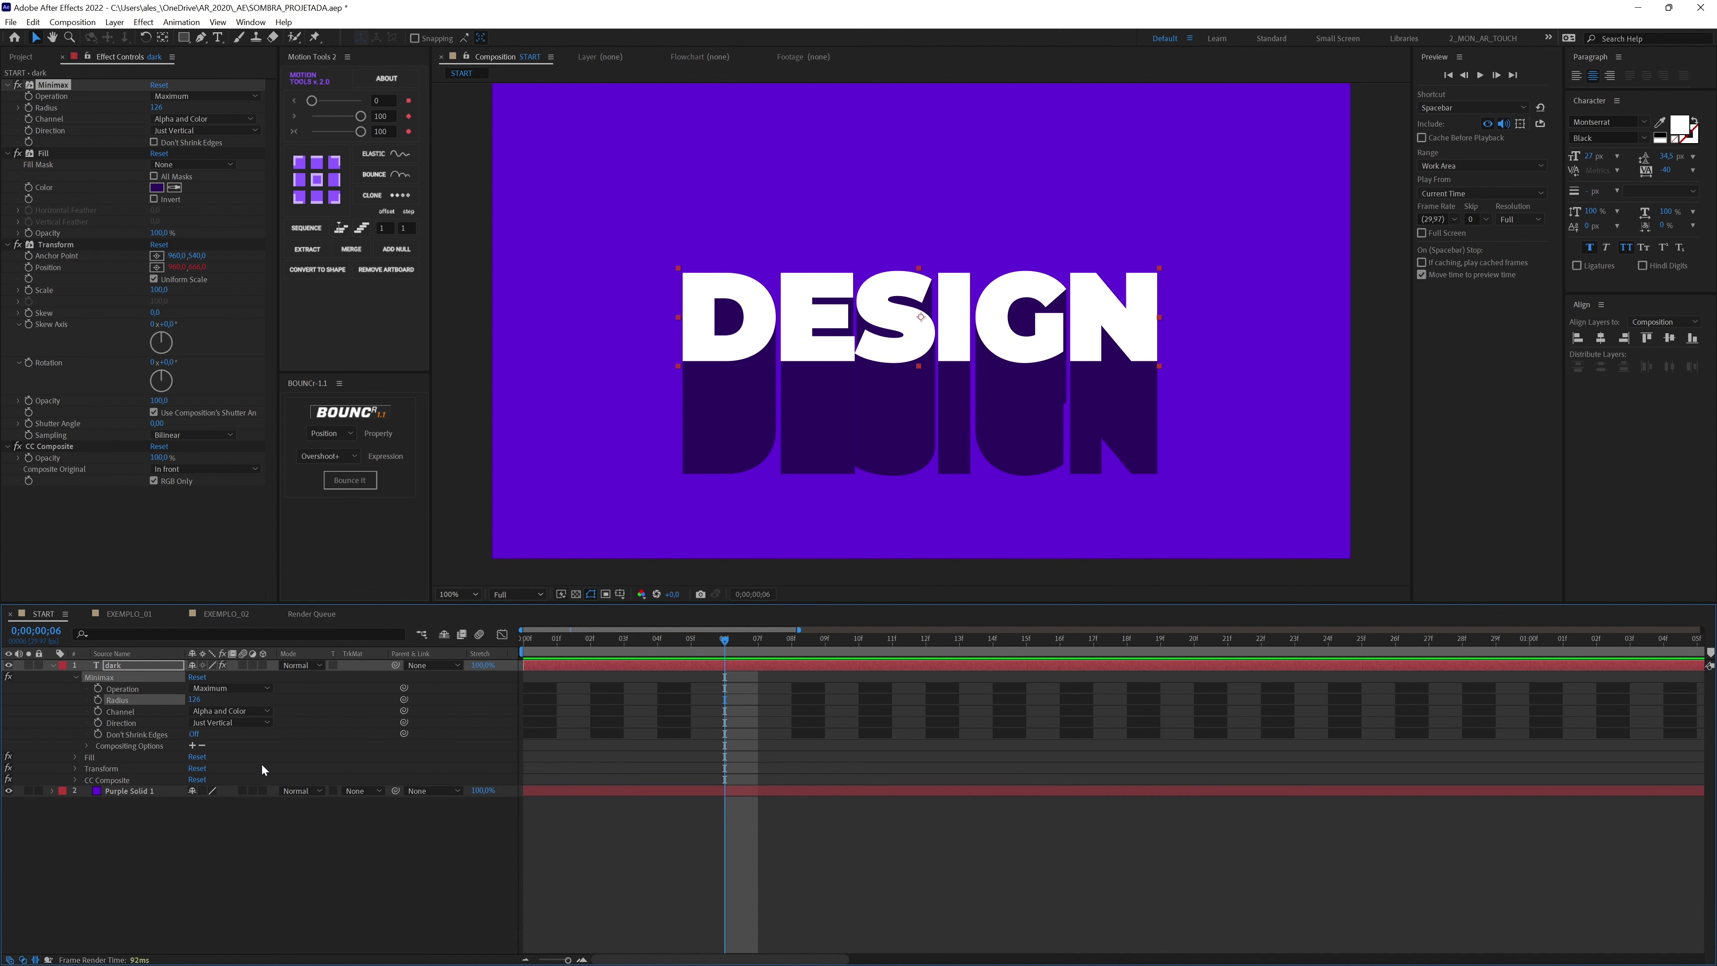
click(75, 678)
key(ctrl+shift+a)
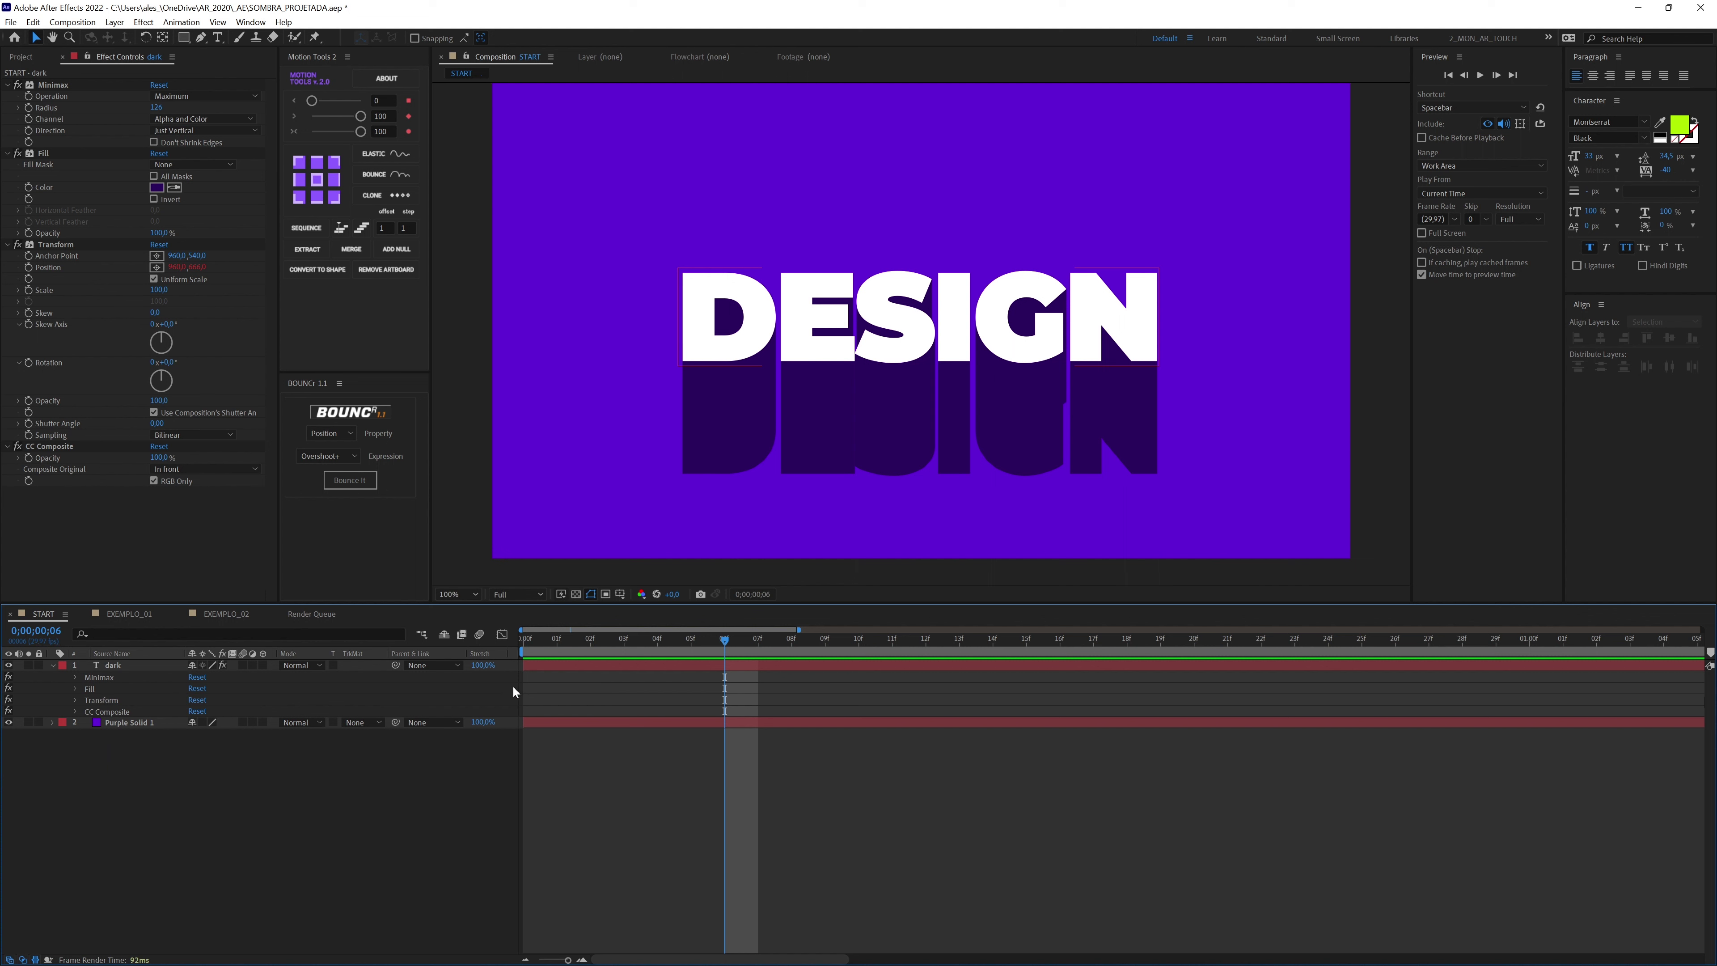
- Apply a second Transform effect to the dark text layer
click(119, 665)
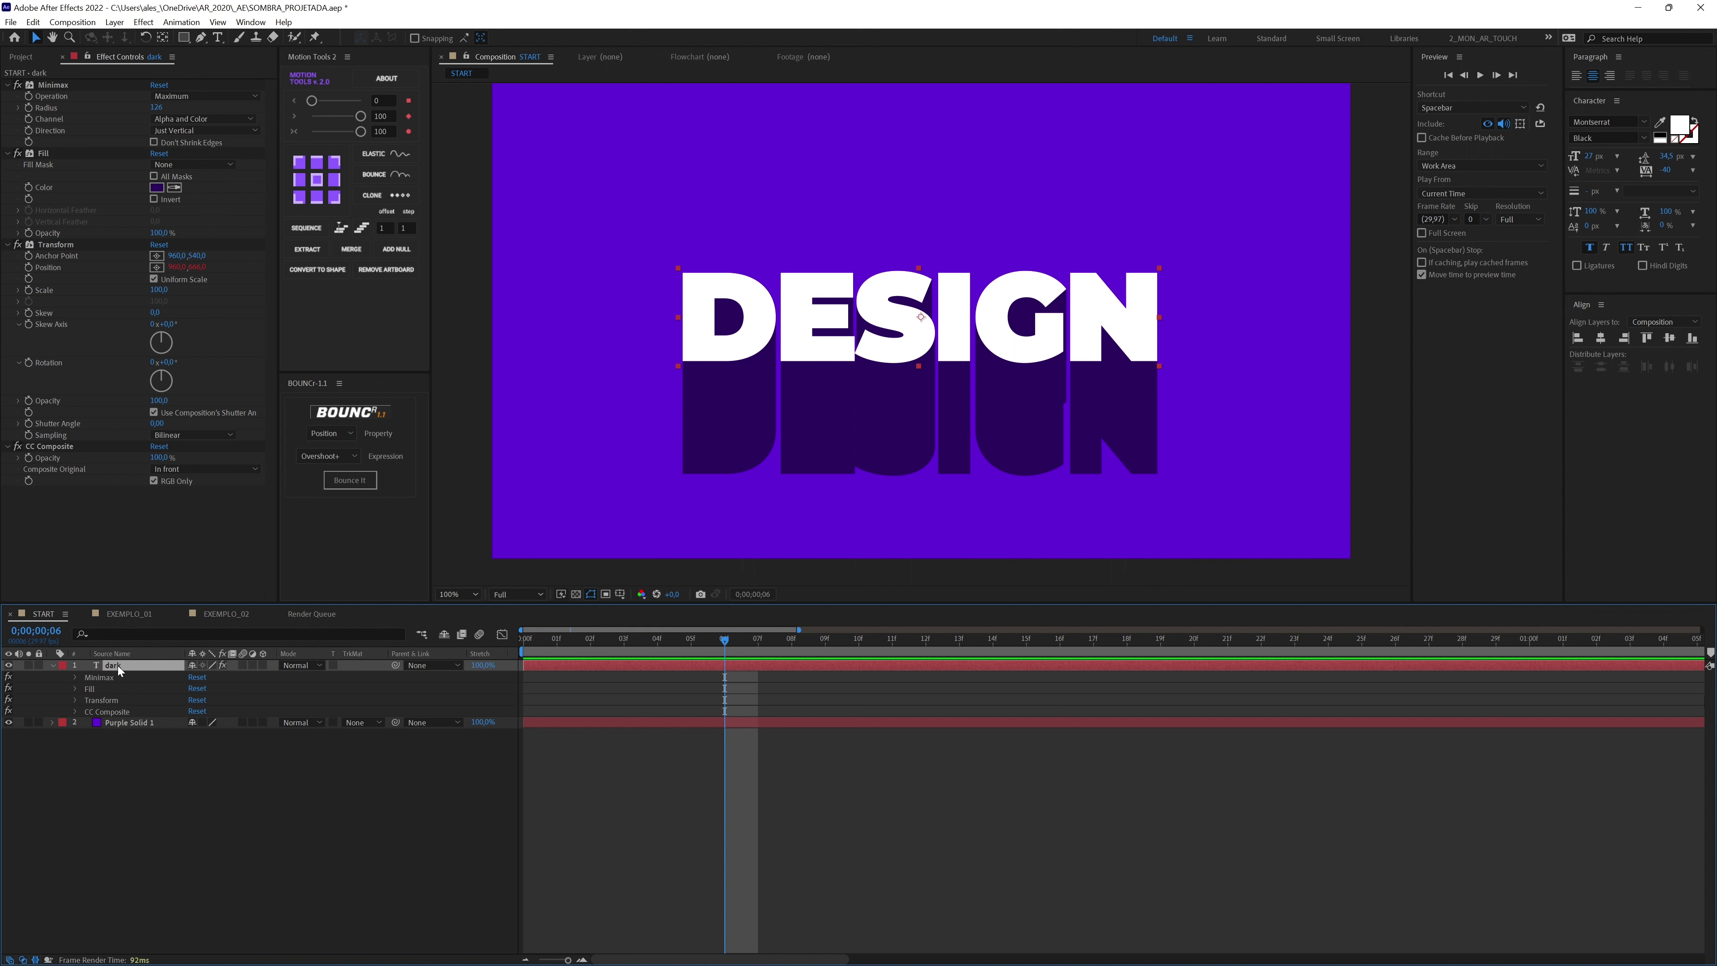
key(t)
key(ctrl+space)
text(tra)
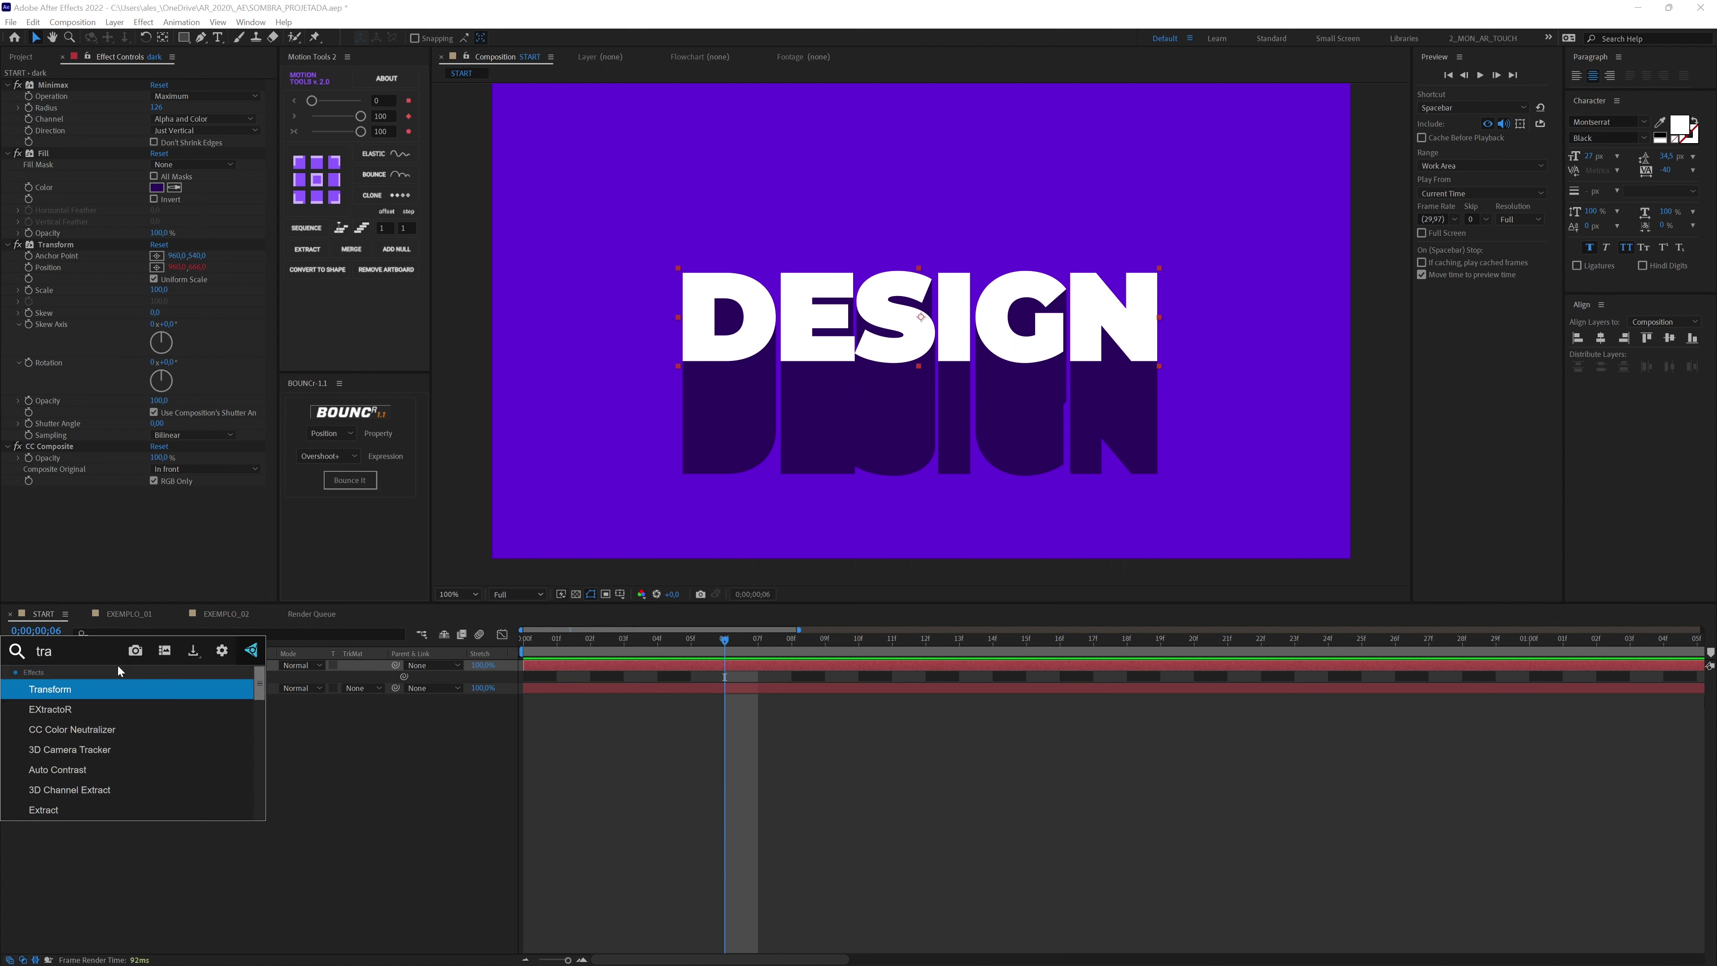
key(Return)
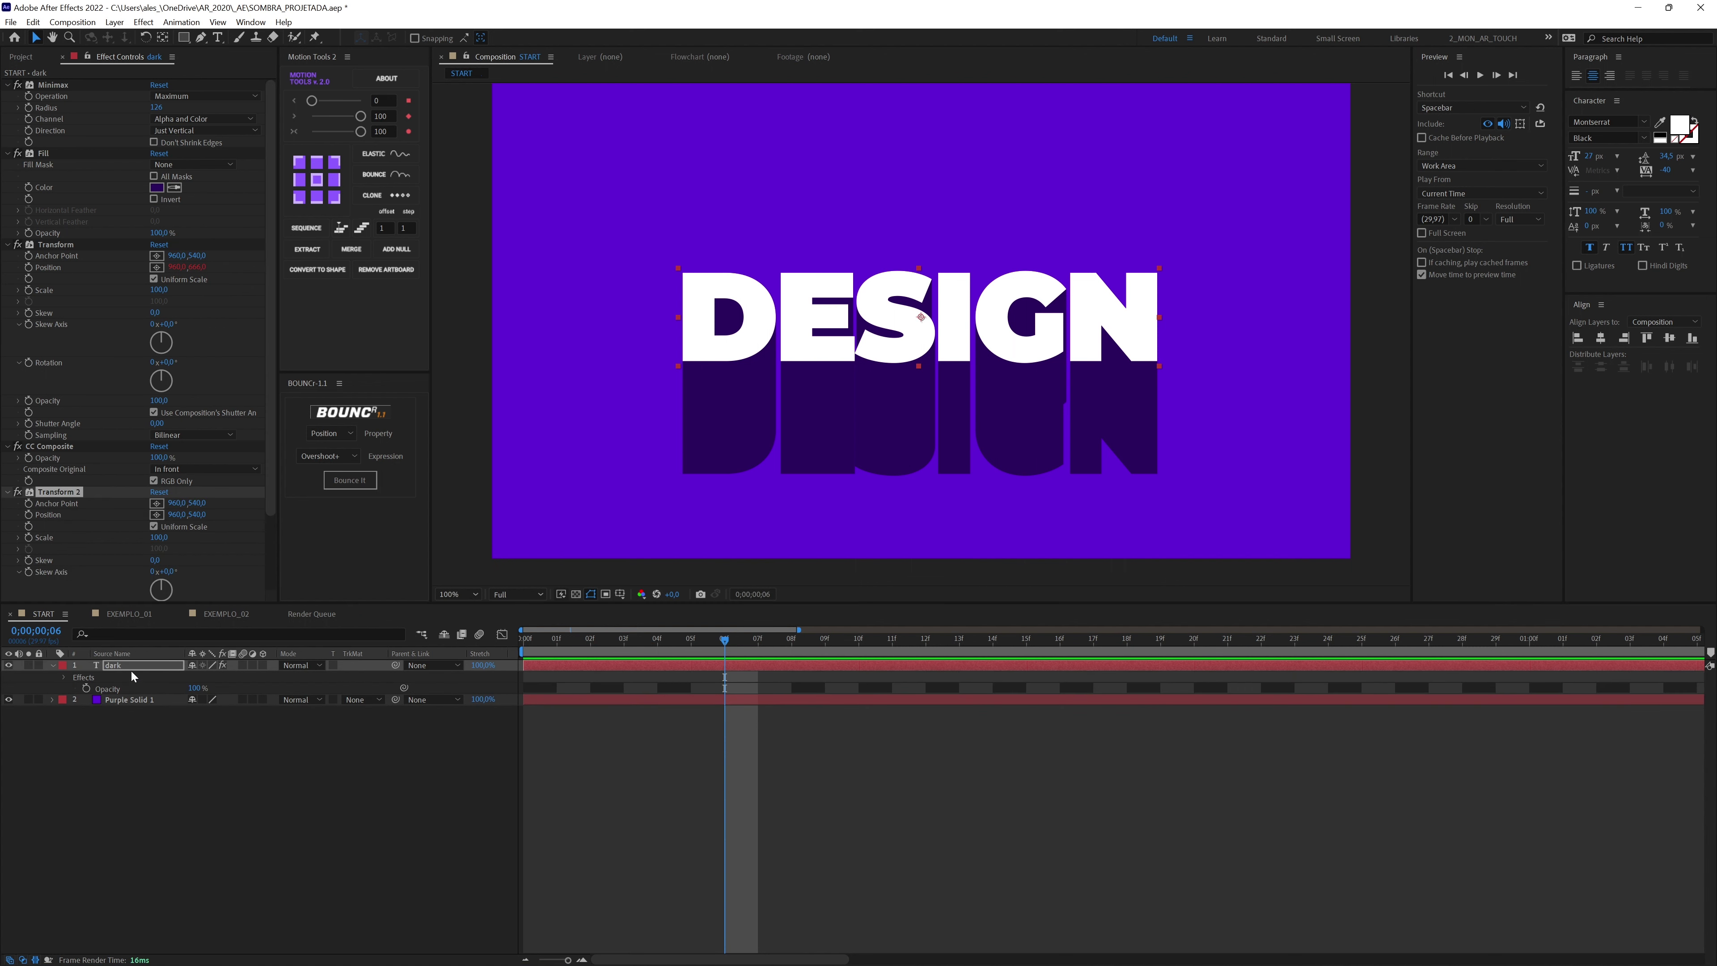
- Rename the new Transform effect Rotacao 1 and move it above Minimax, first in the effect order
key(e)
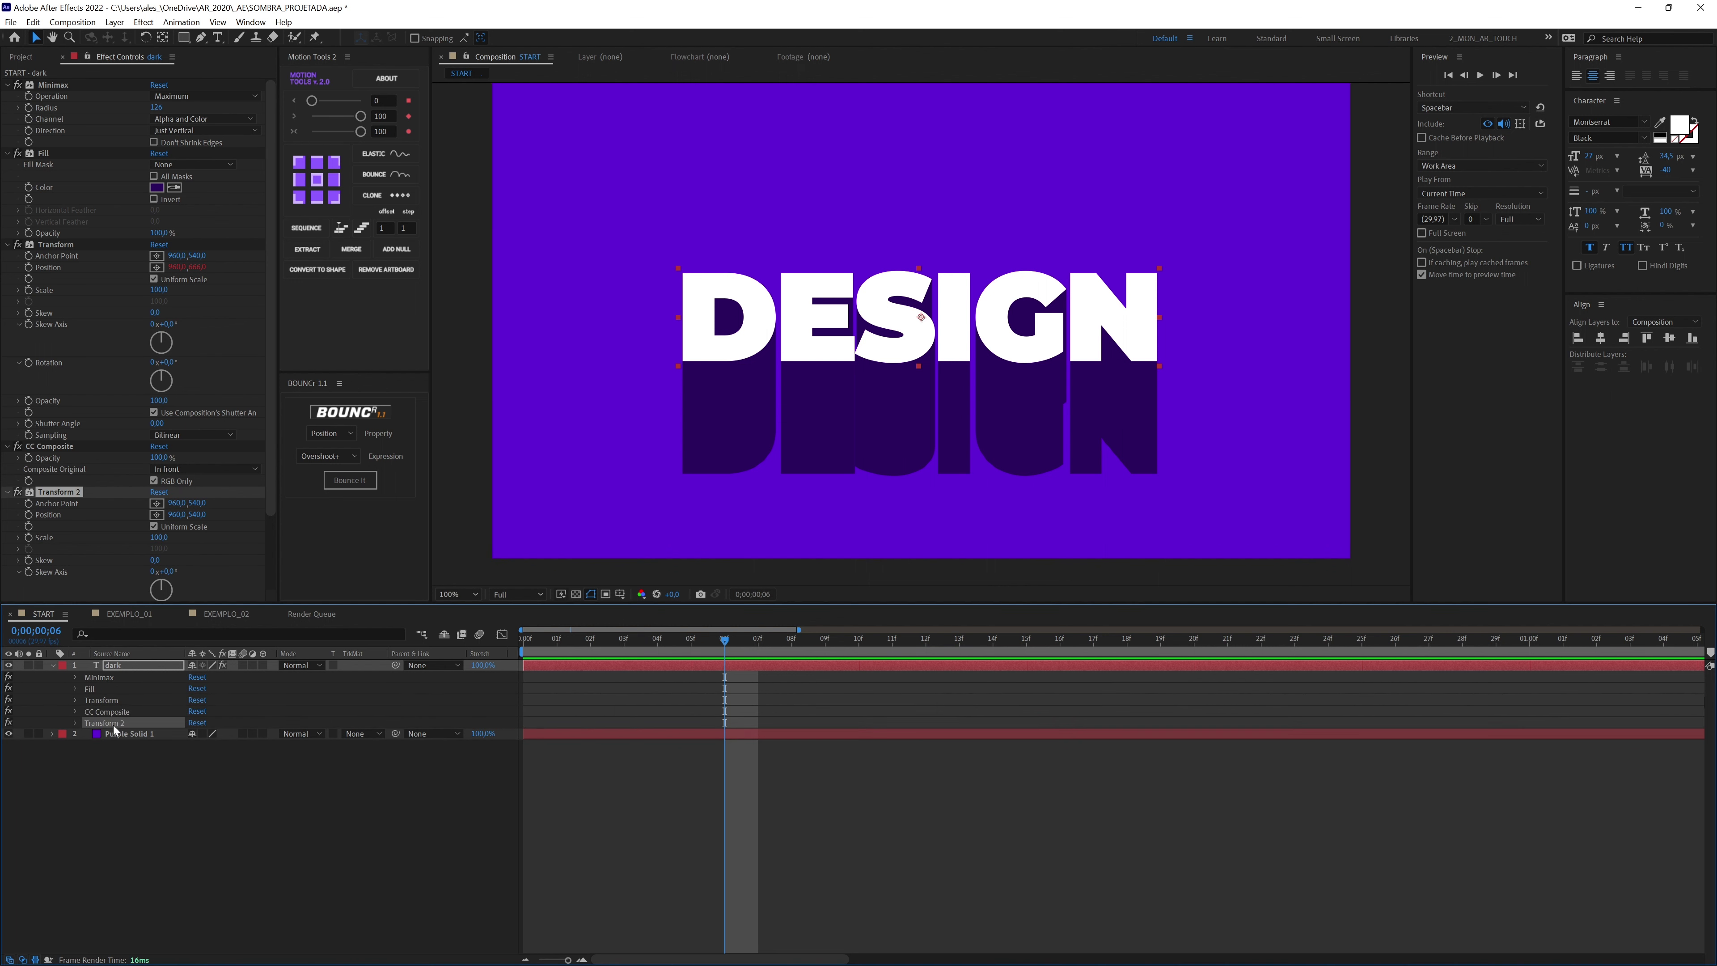
key(Return)
text(Rotacao 1)
click(153, 831)
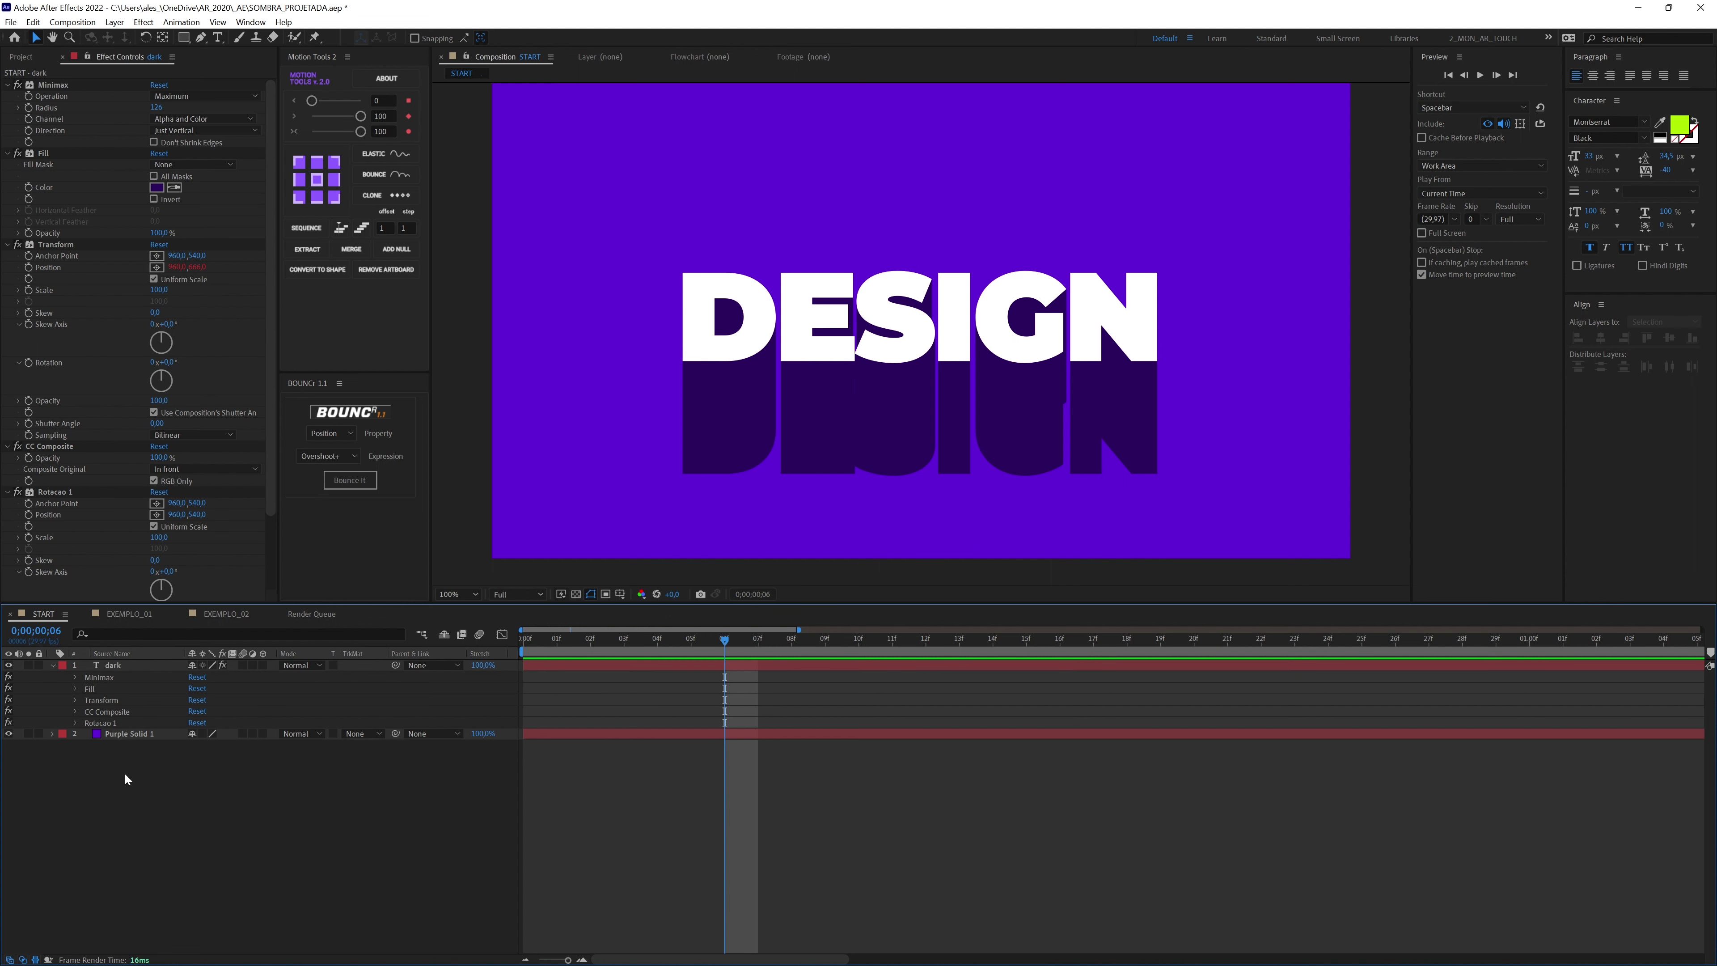
drag(108, 723, 107, 675)
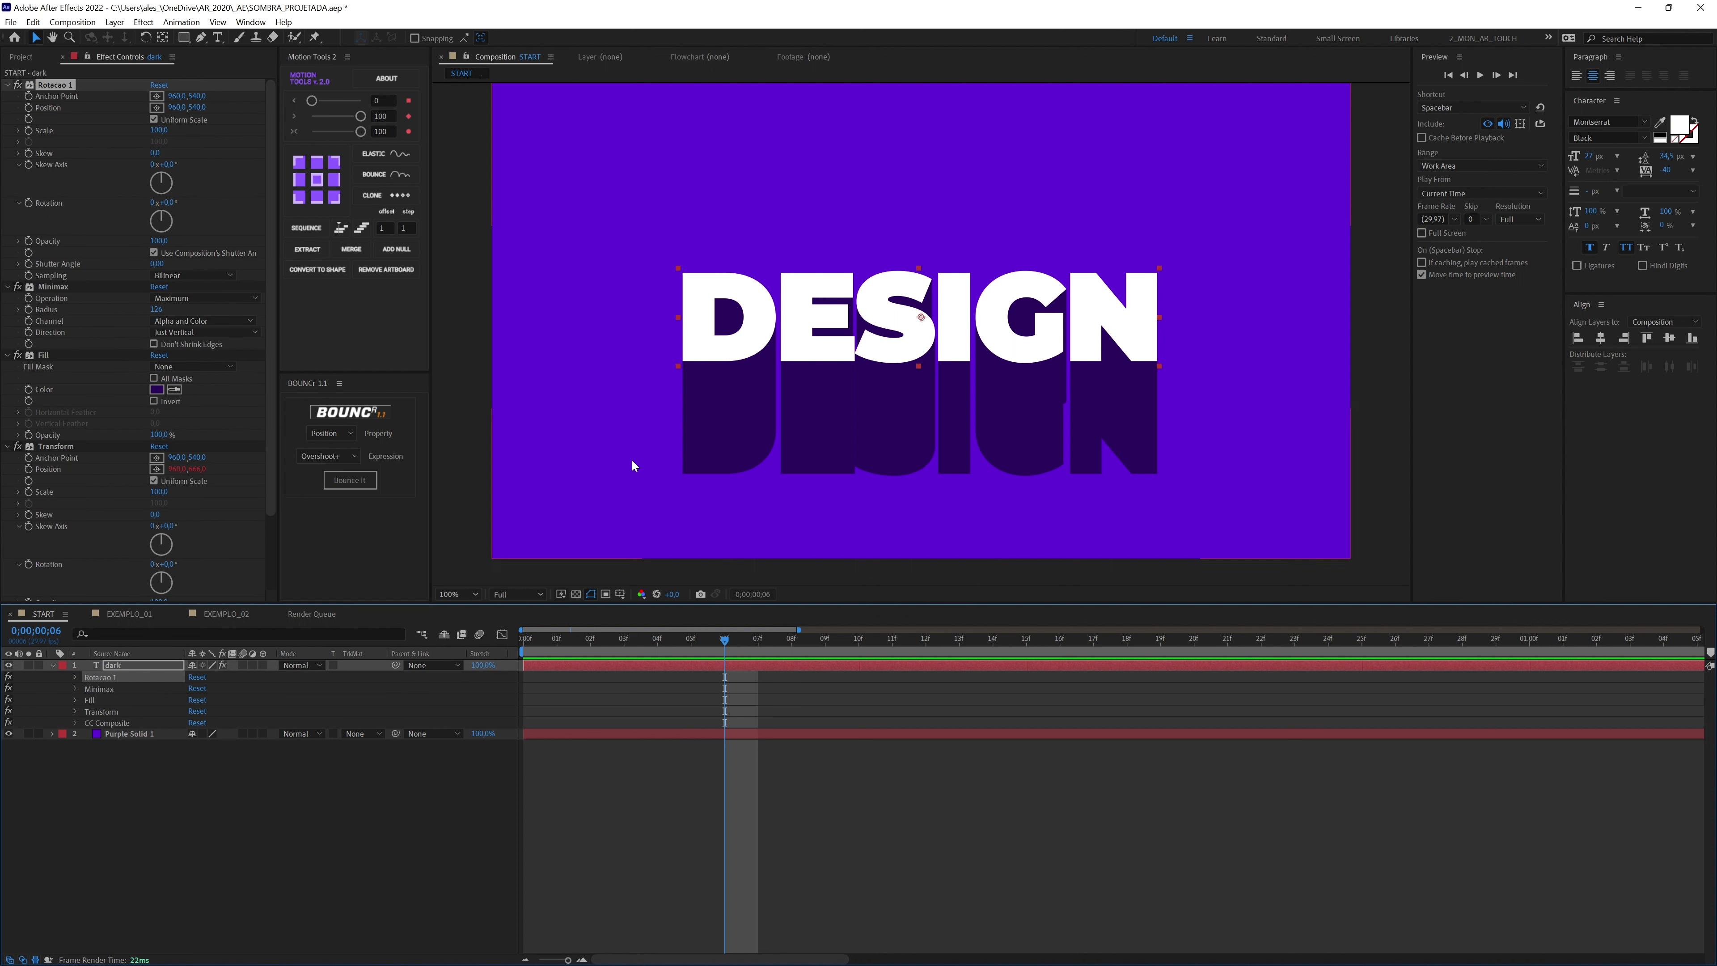
- Try rotating the text with the Rotacao 1 effect's Rotation, and undo the rotation
click(75, 678)
drag(213, 768, 229, 769)
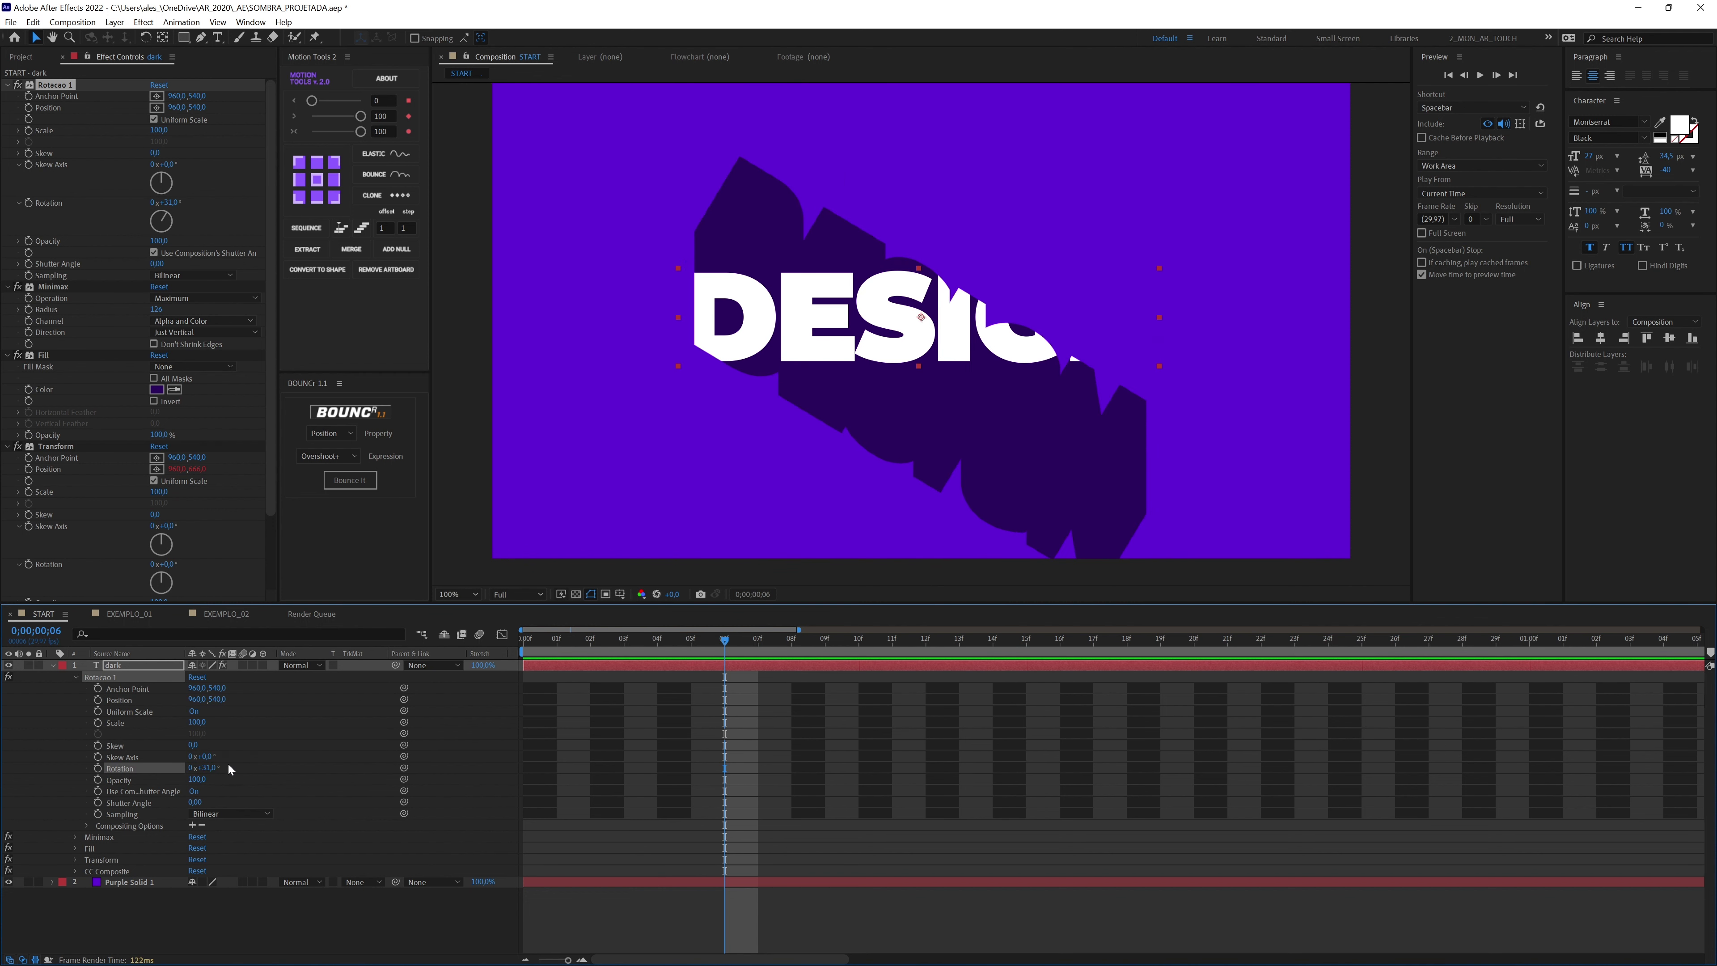
key(ctrl+z)
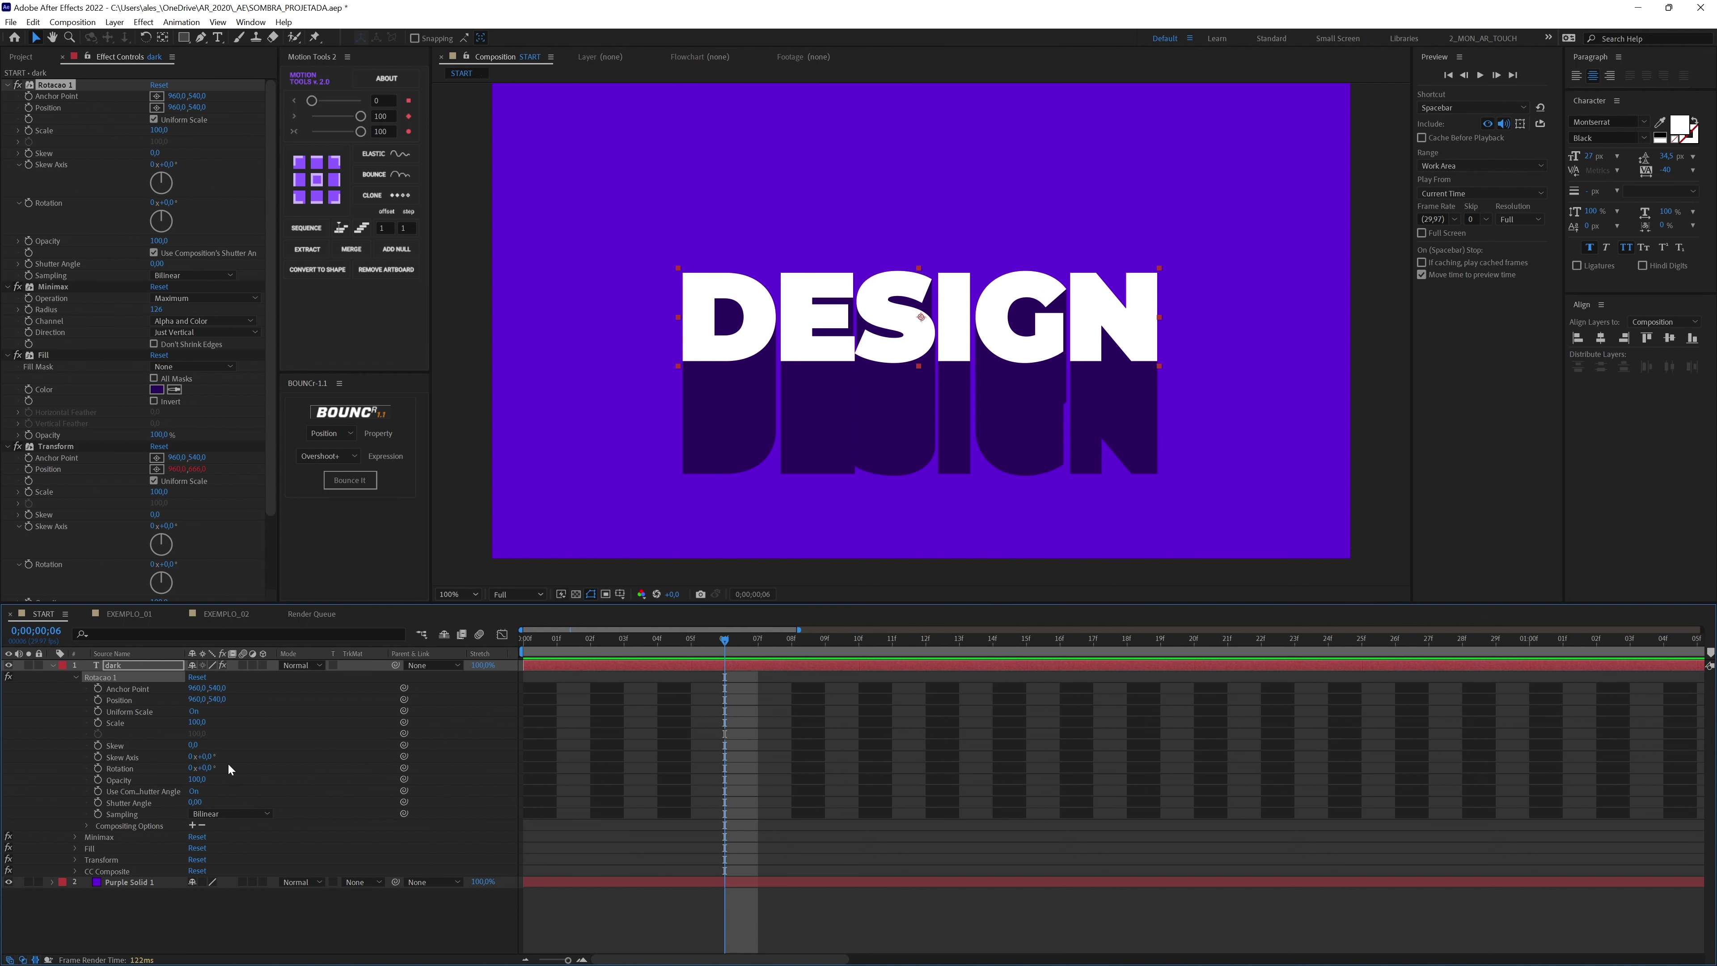
click(75, 677)
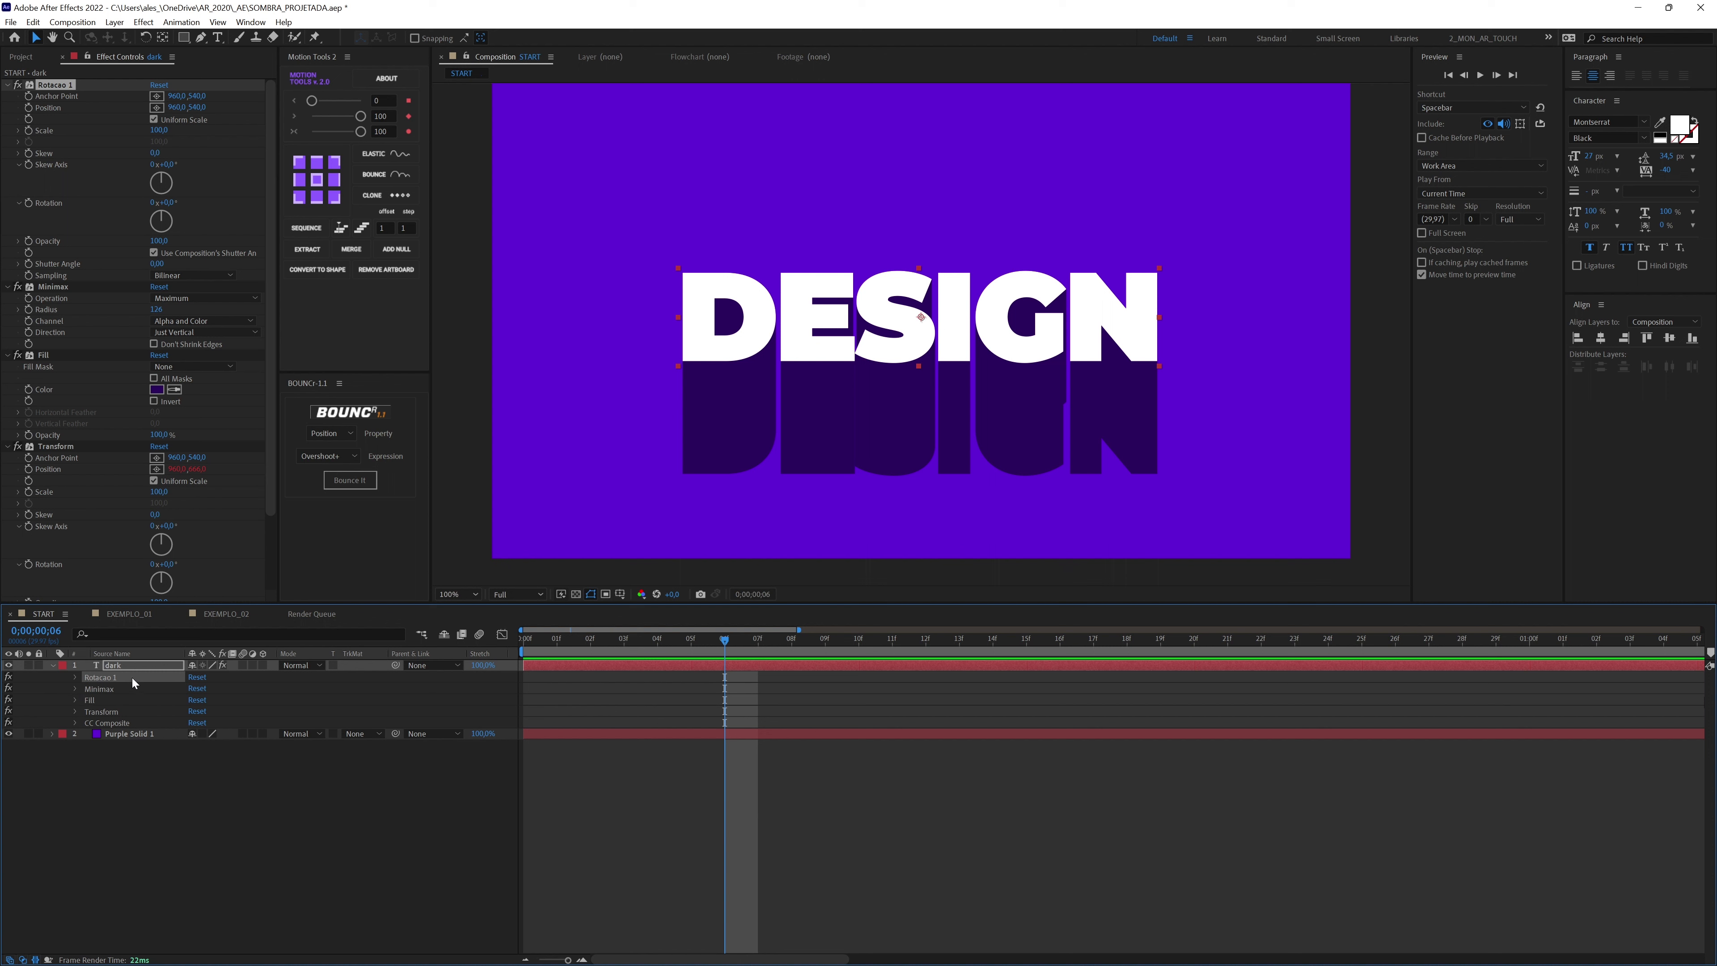
- Duplicate the Rotacao 1 effect and place the copy between Transform and CC Composite
key(ctrl+d)
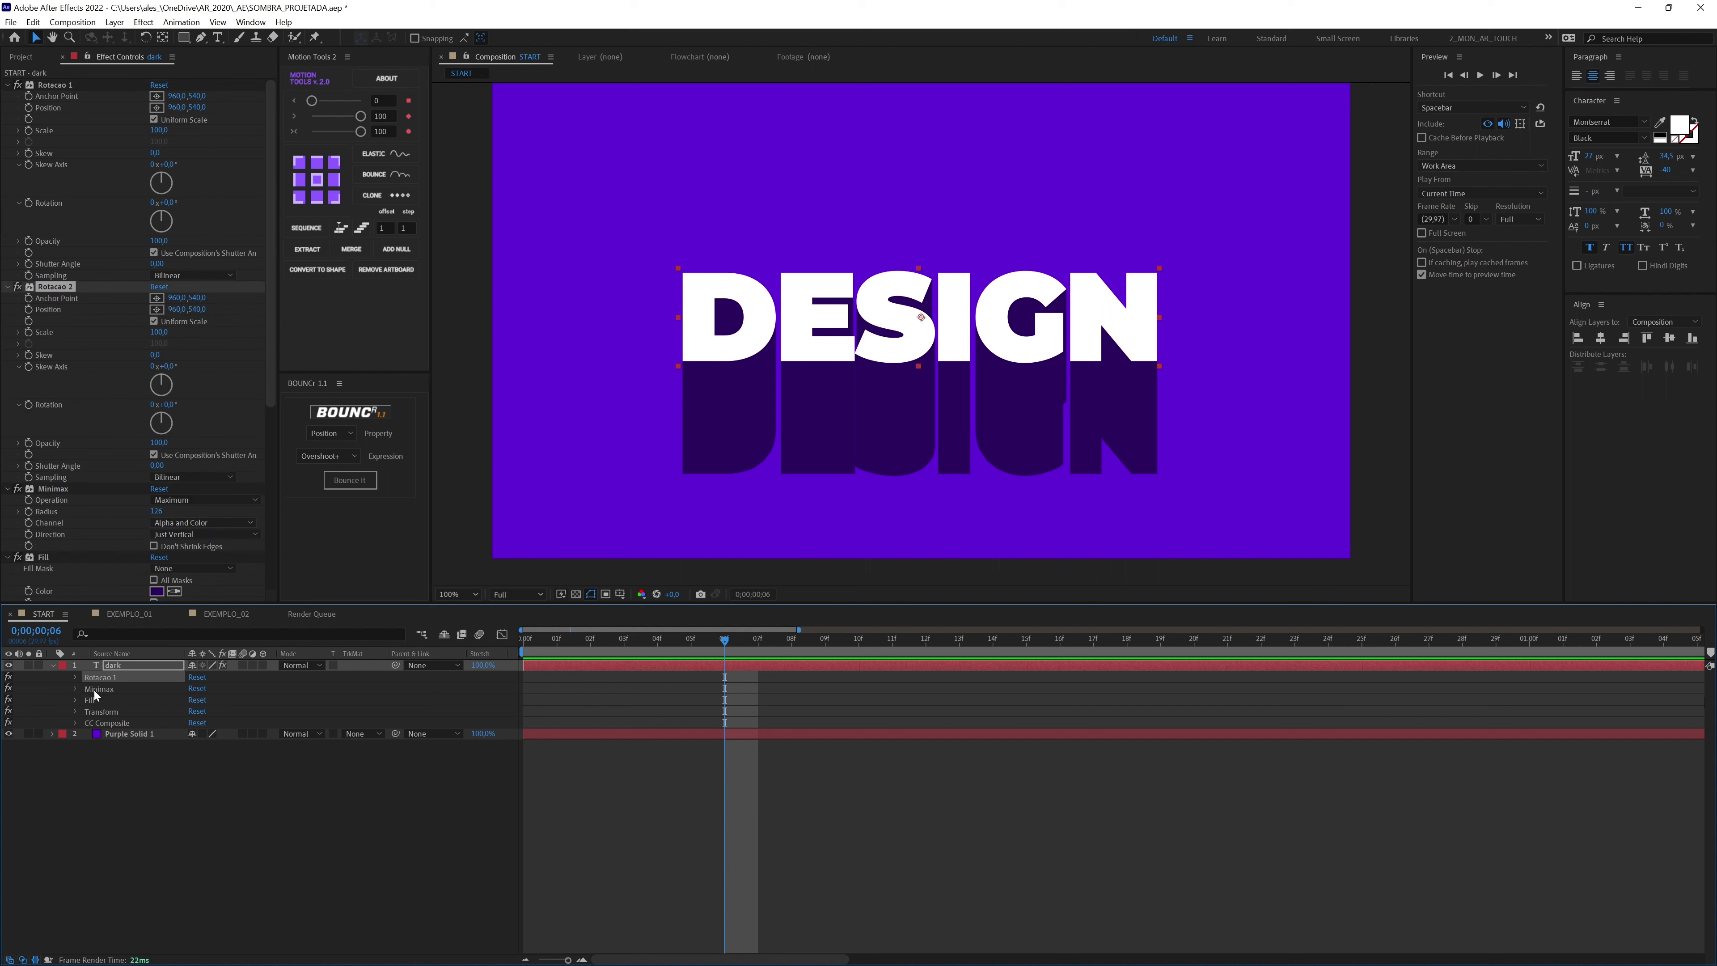
drag(106, 702, 105, 739)
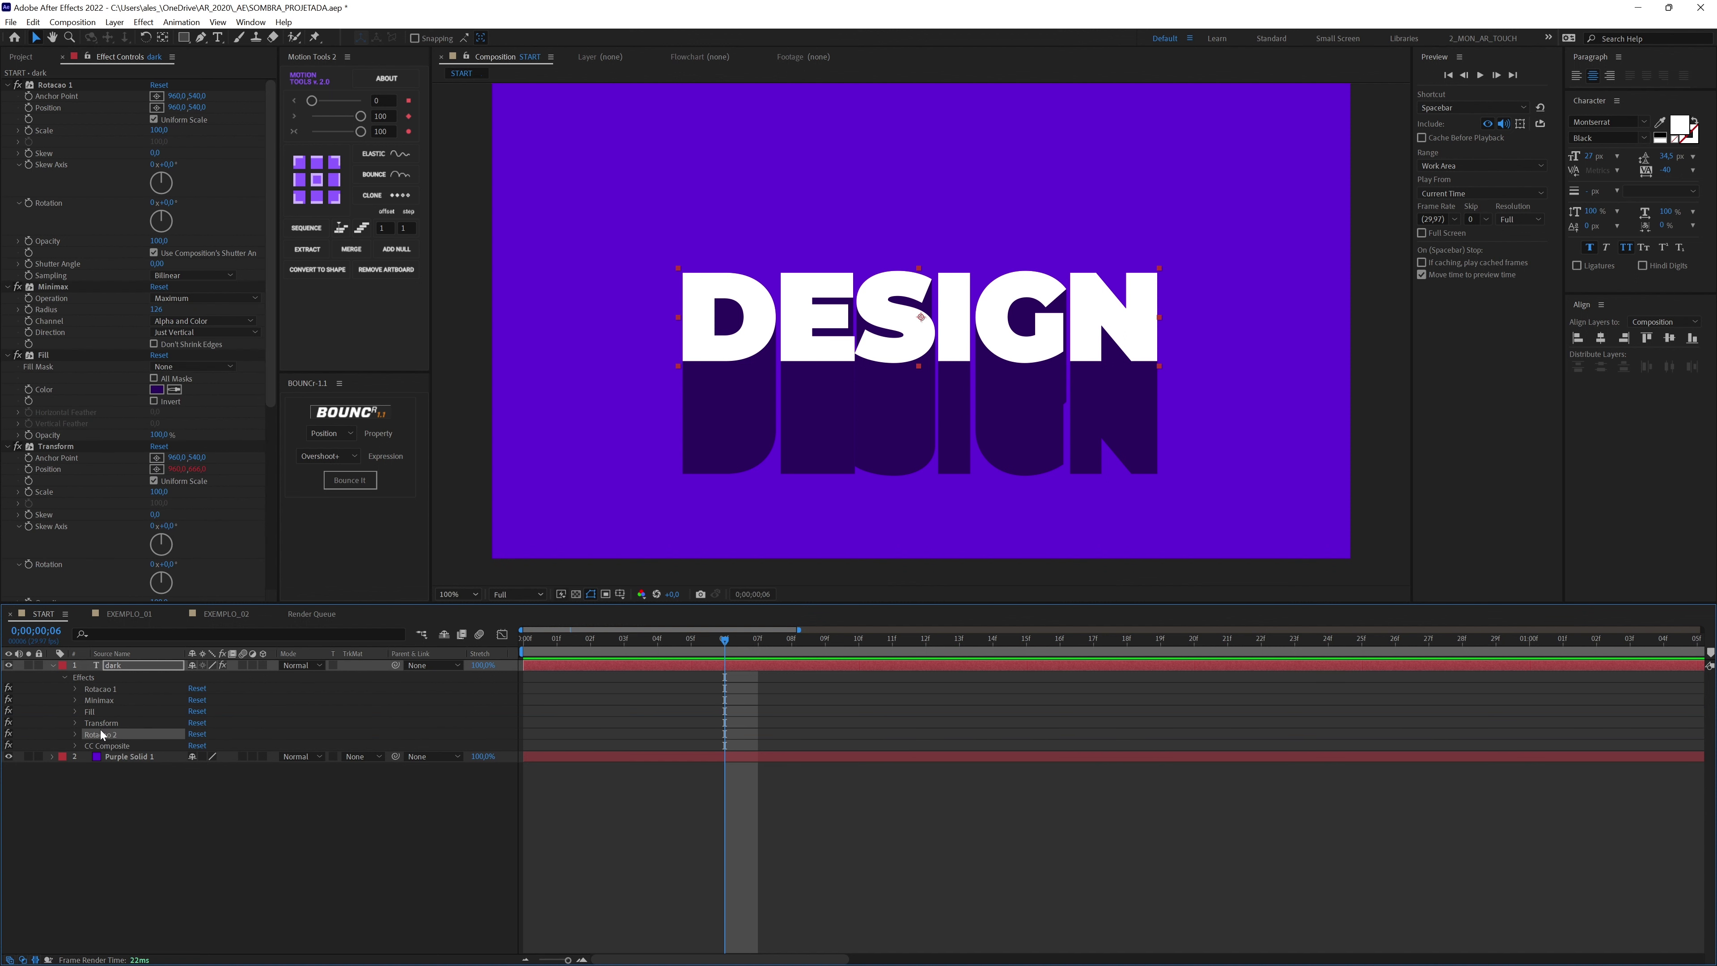
- Link the Rotation of Rotacao 2 to the Rotation of Rotacao 1 with an expression
click(116, 689)
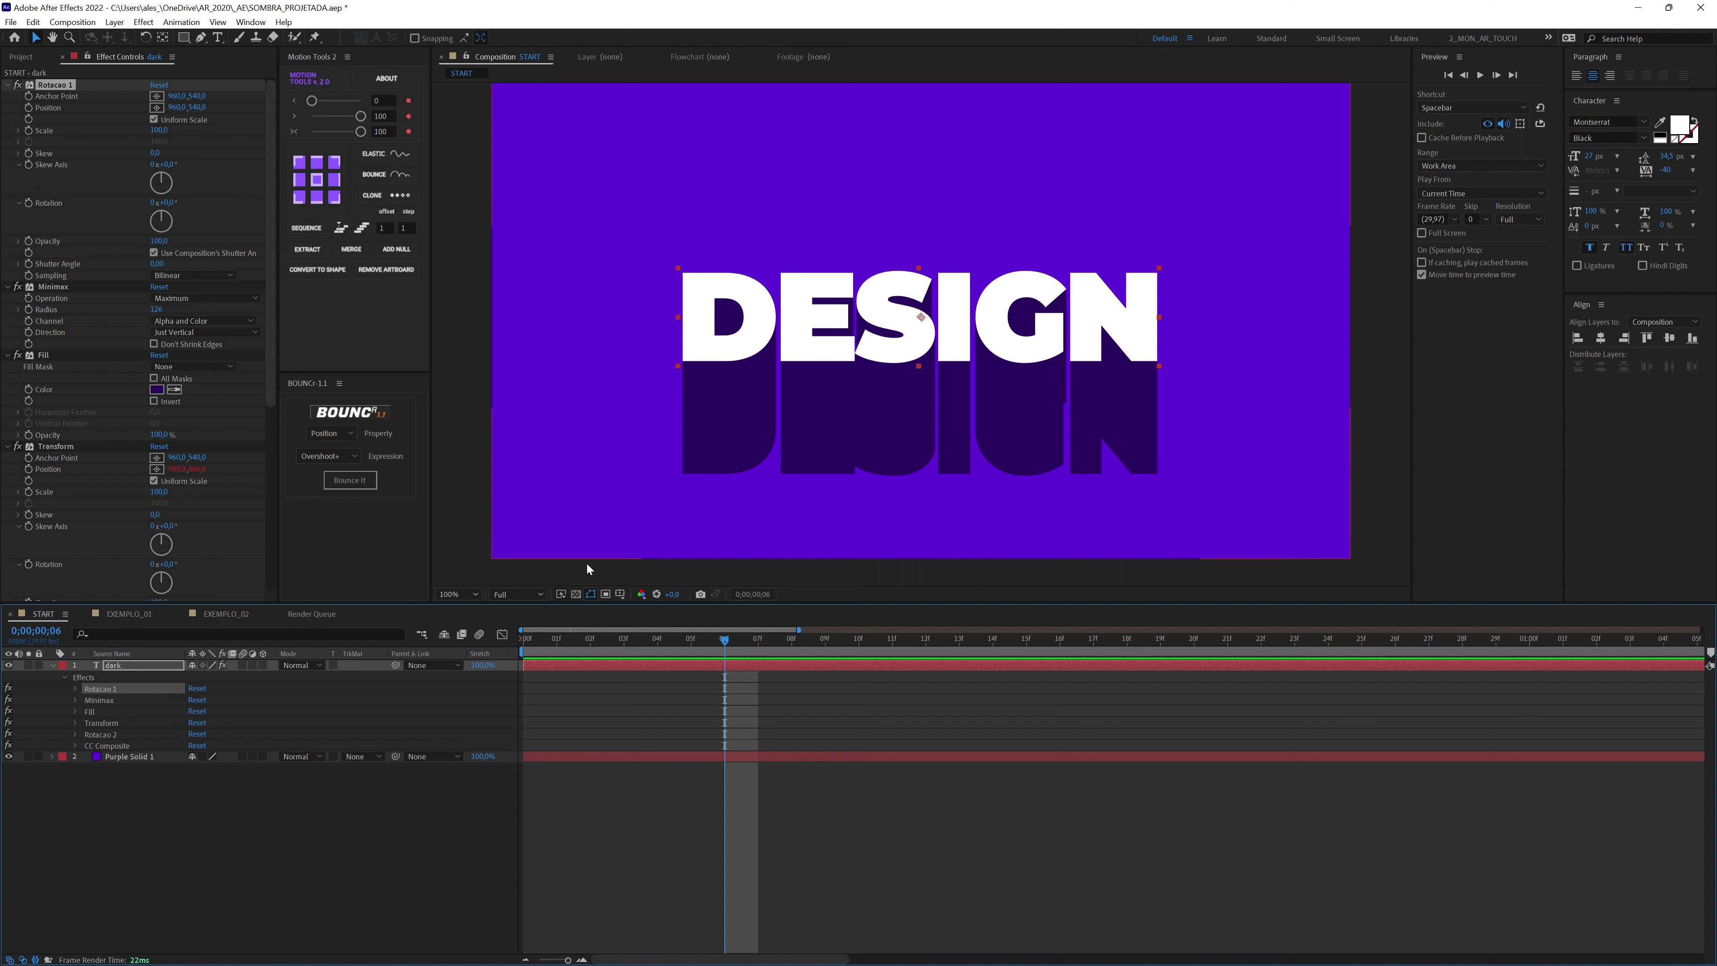
click(72, 687)
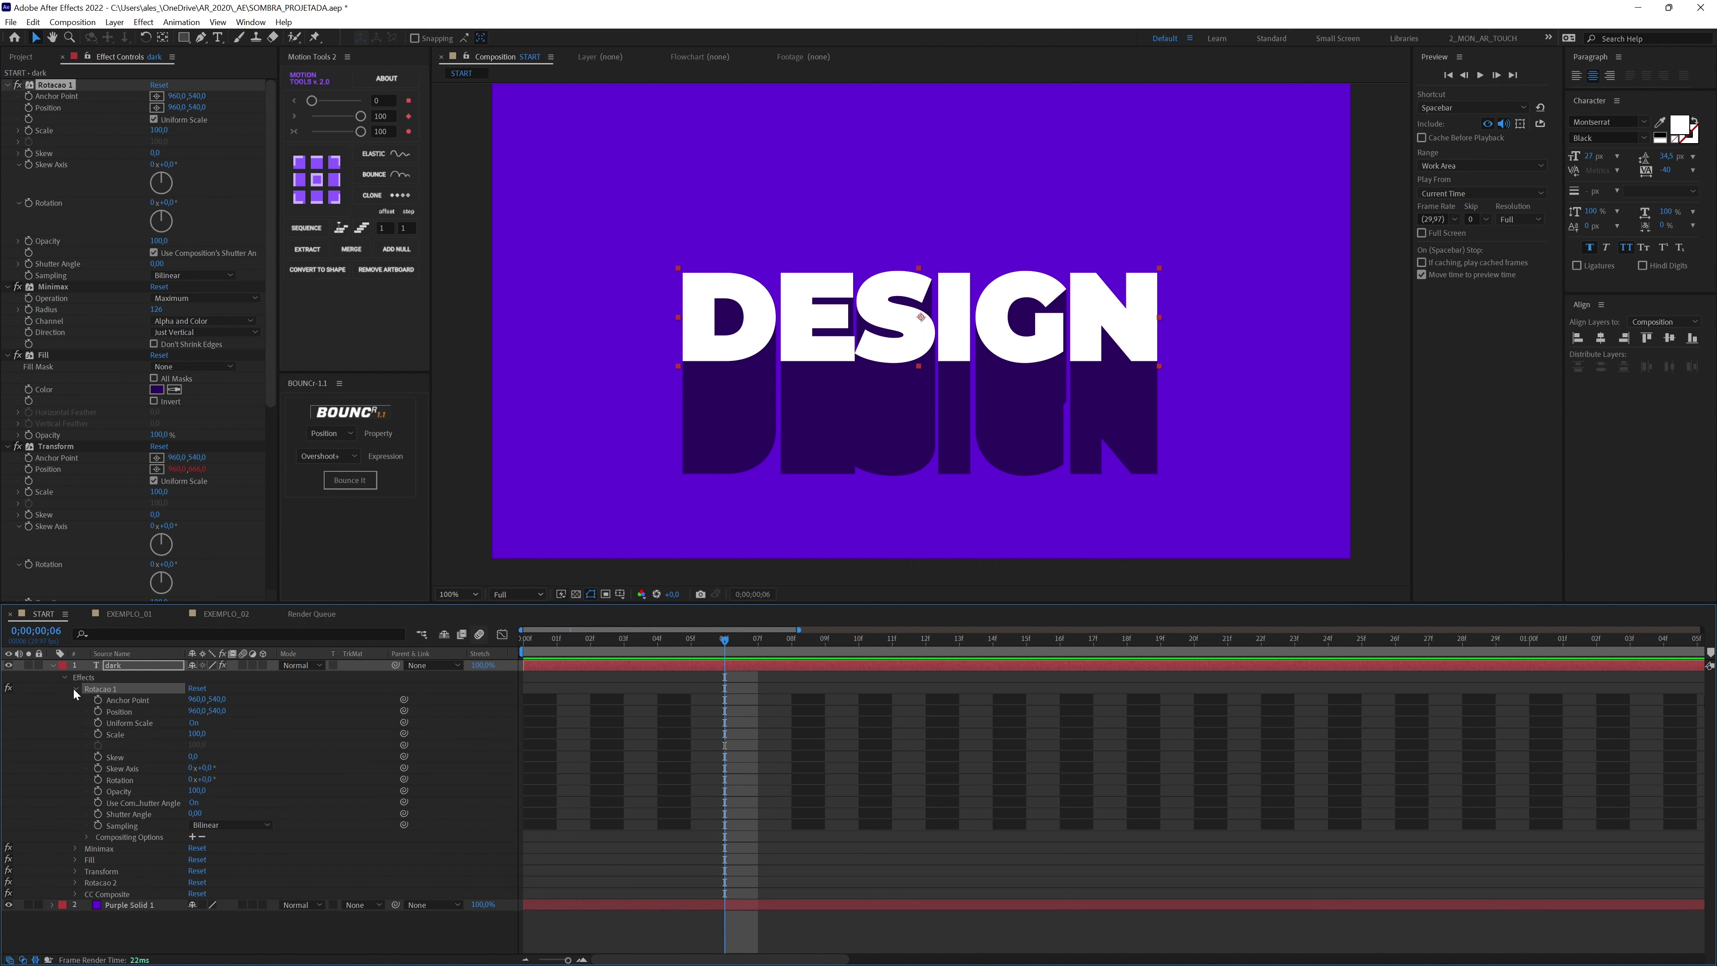
click(75, 880)
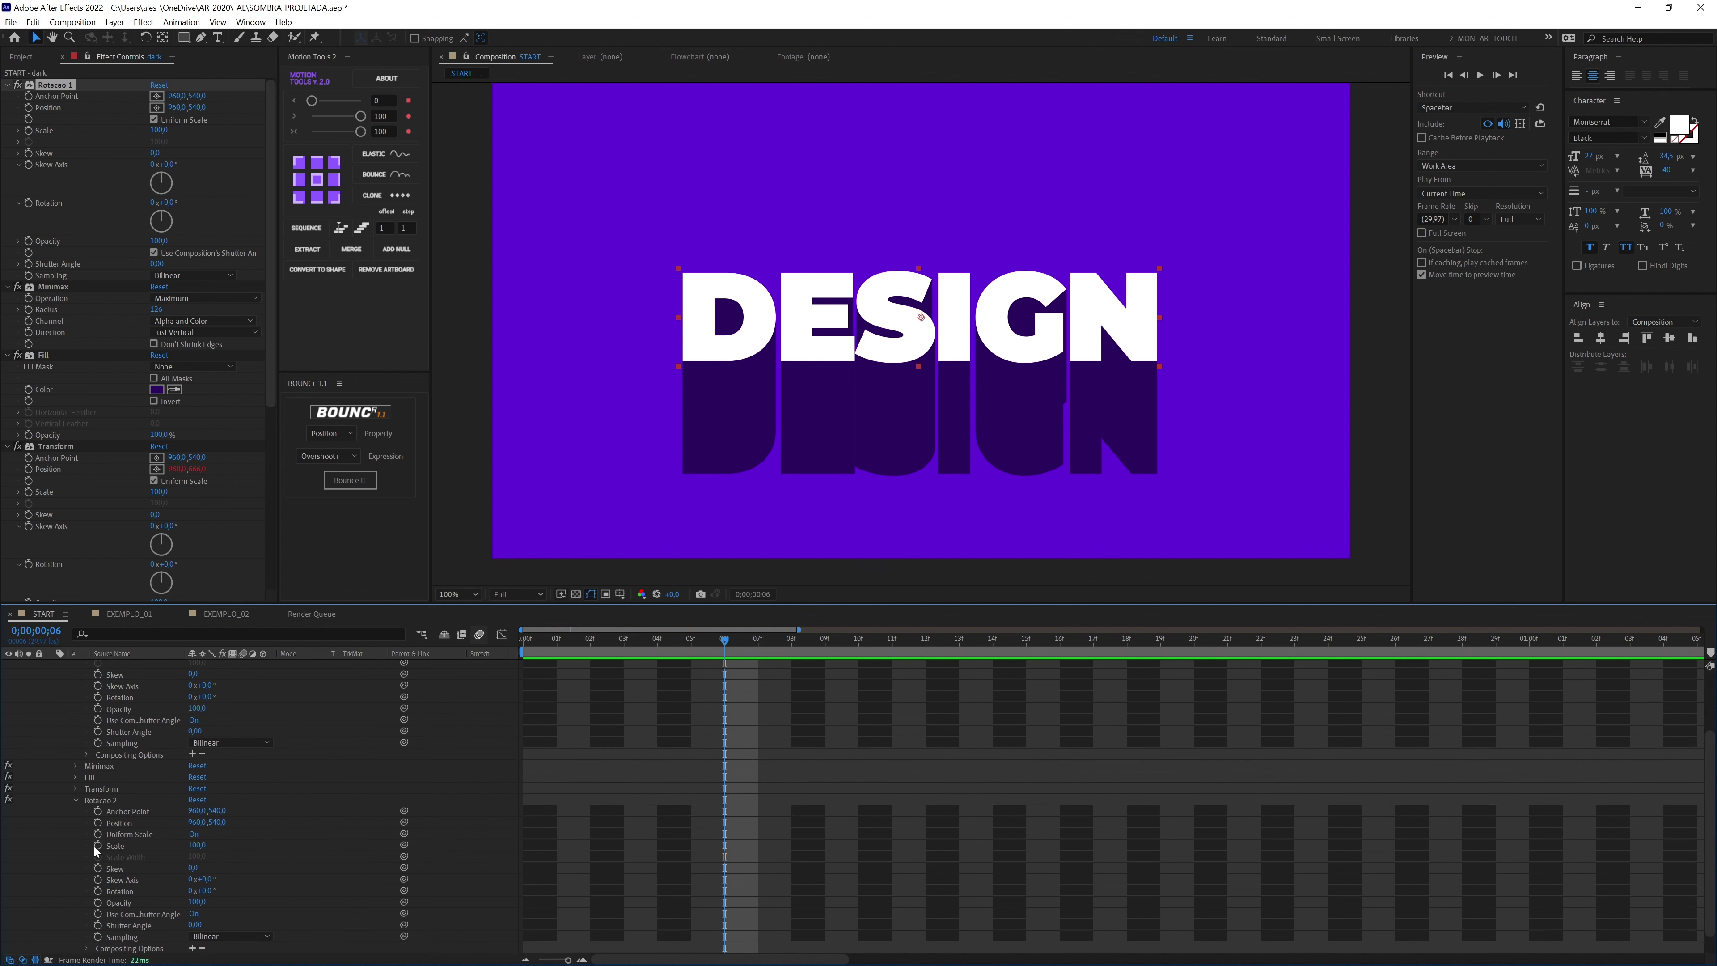
scroll(94, 847, down, 3)
alt+click(99, 868)
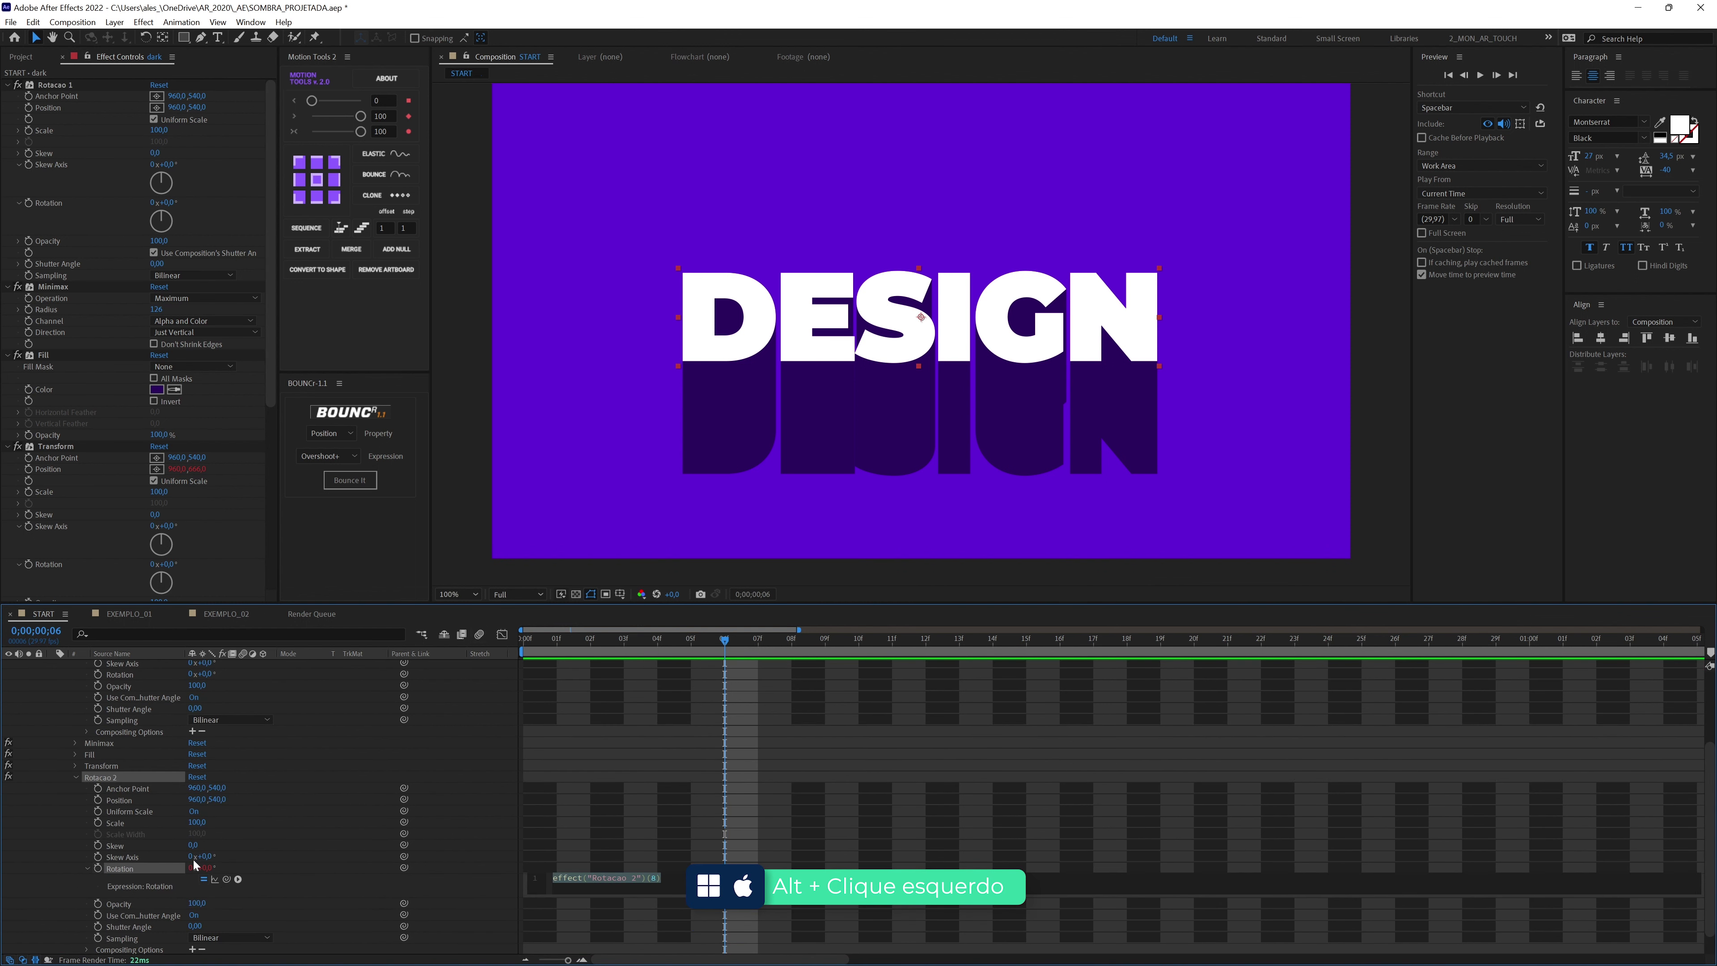
drag(231, 880, 131, 675)
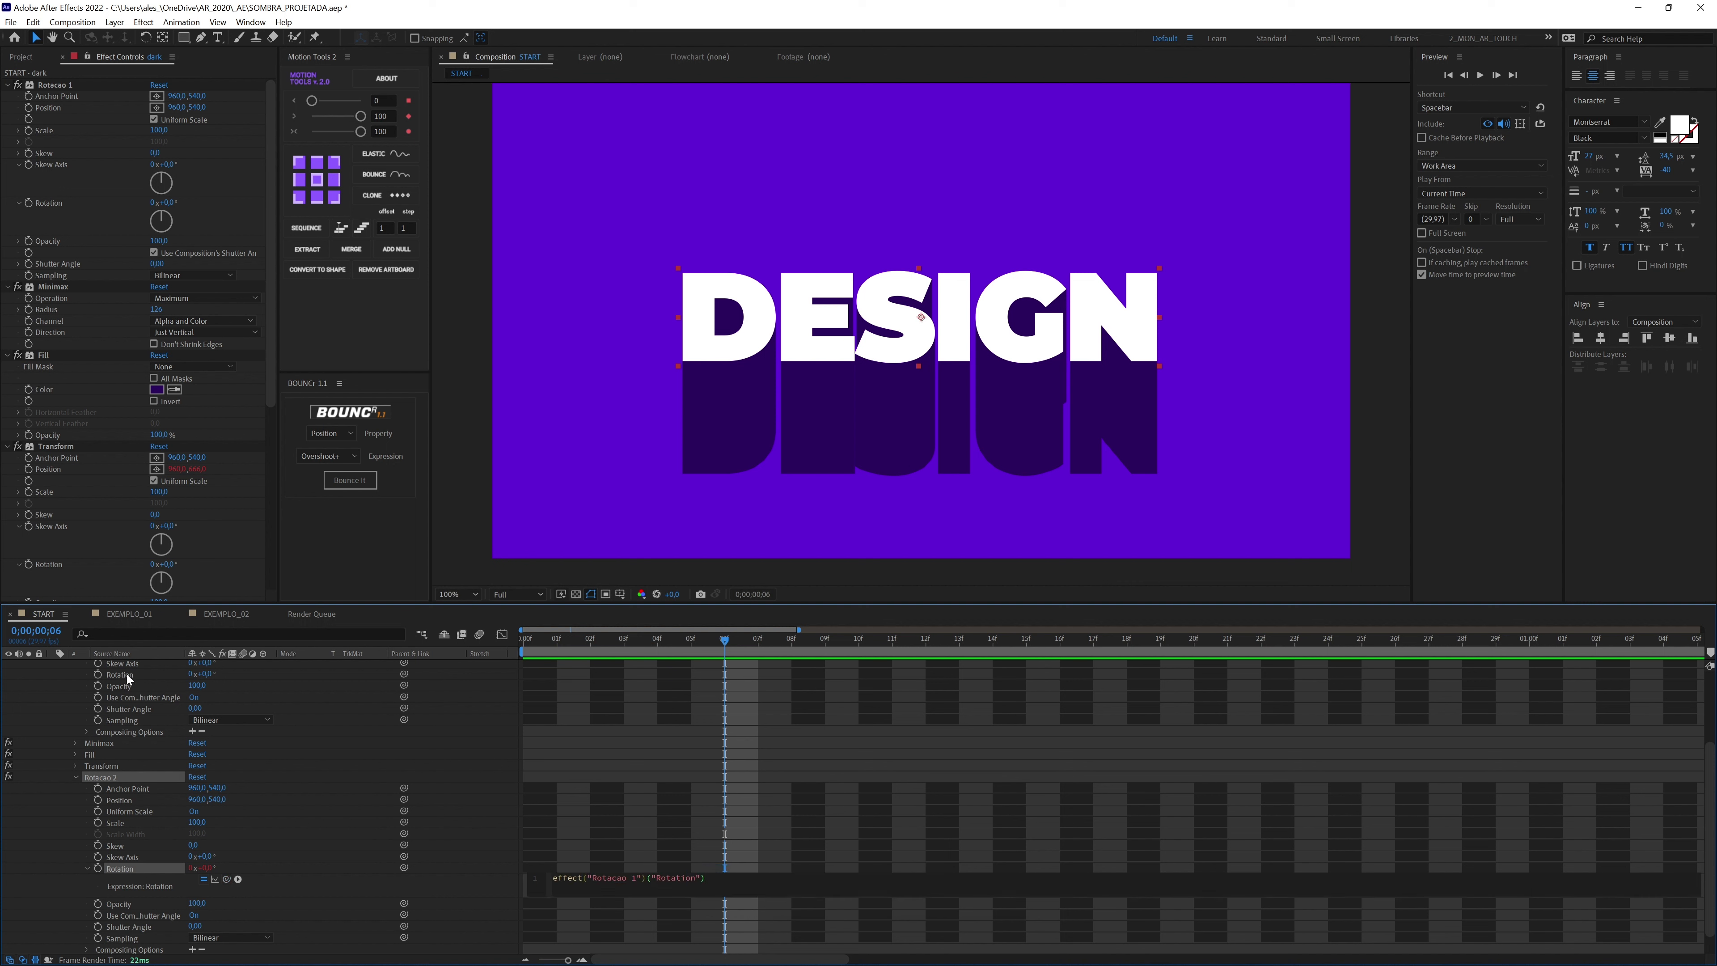
click(129, 677)
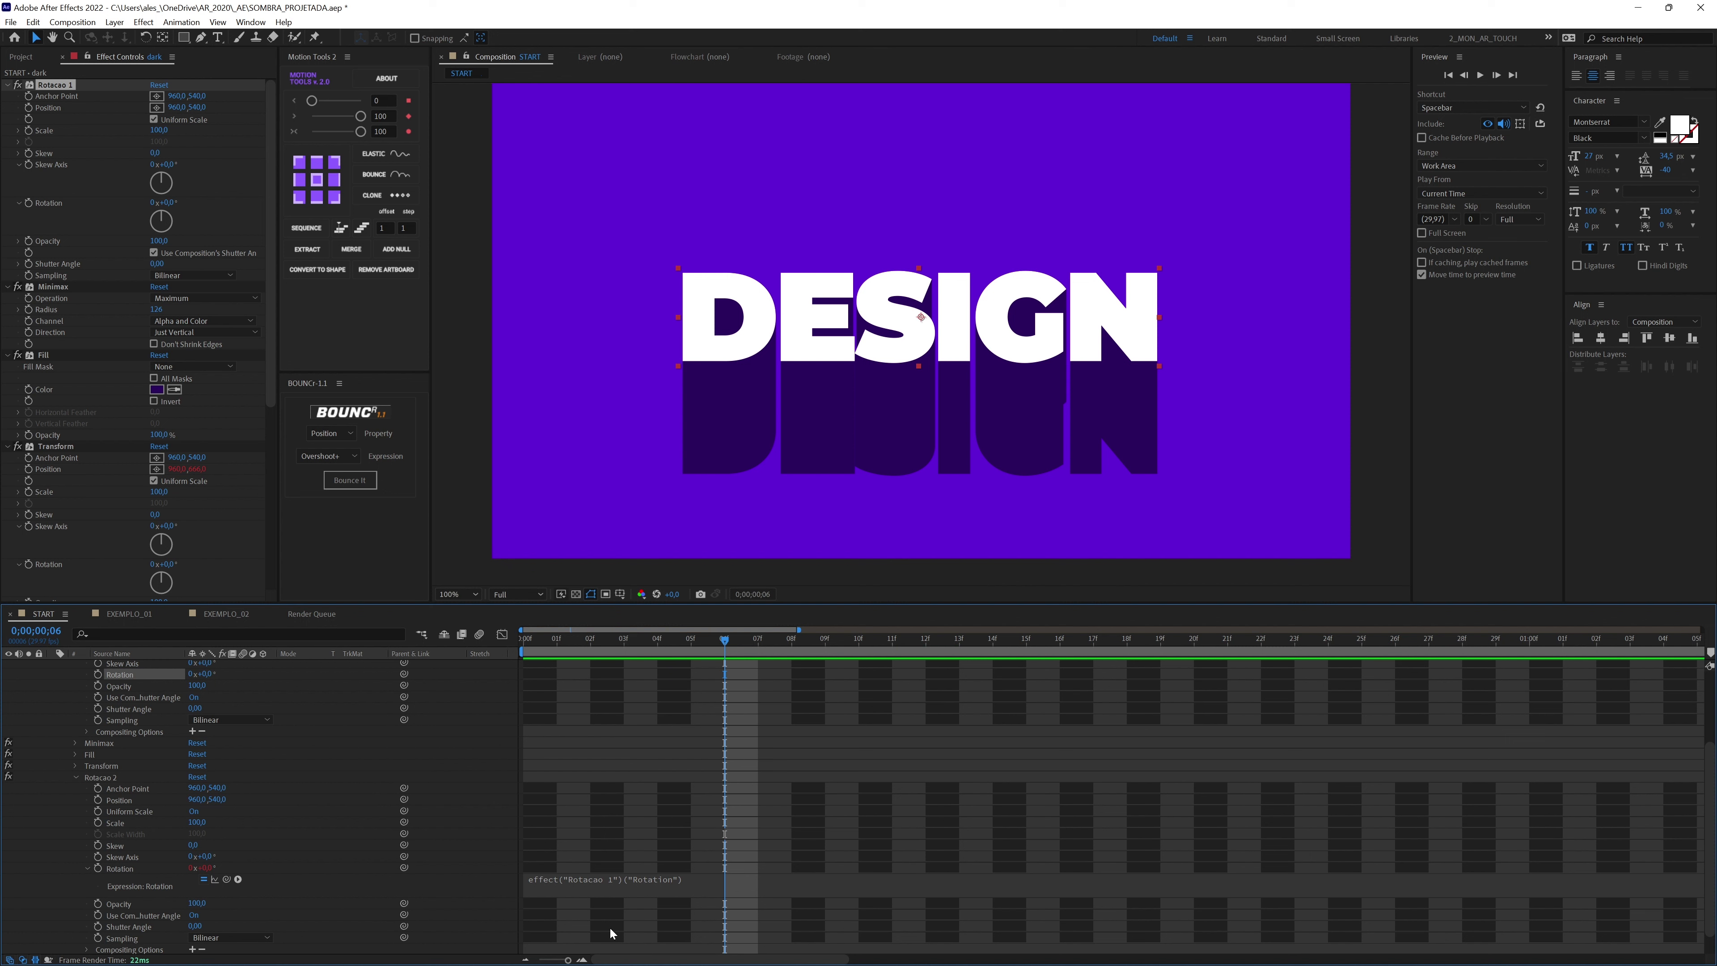
- Negate the Rotacao 2 Rotation expression so it reads -effect("Rotacao 1")("Rotation")
click(548, 881)
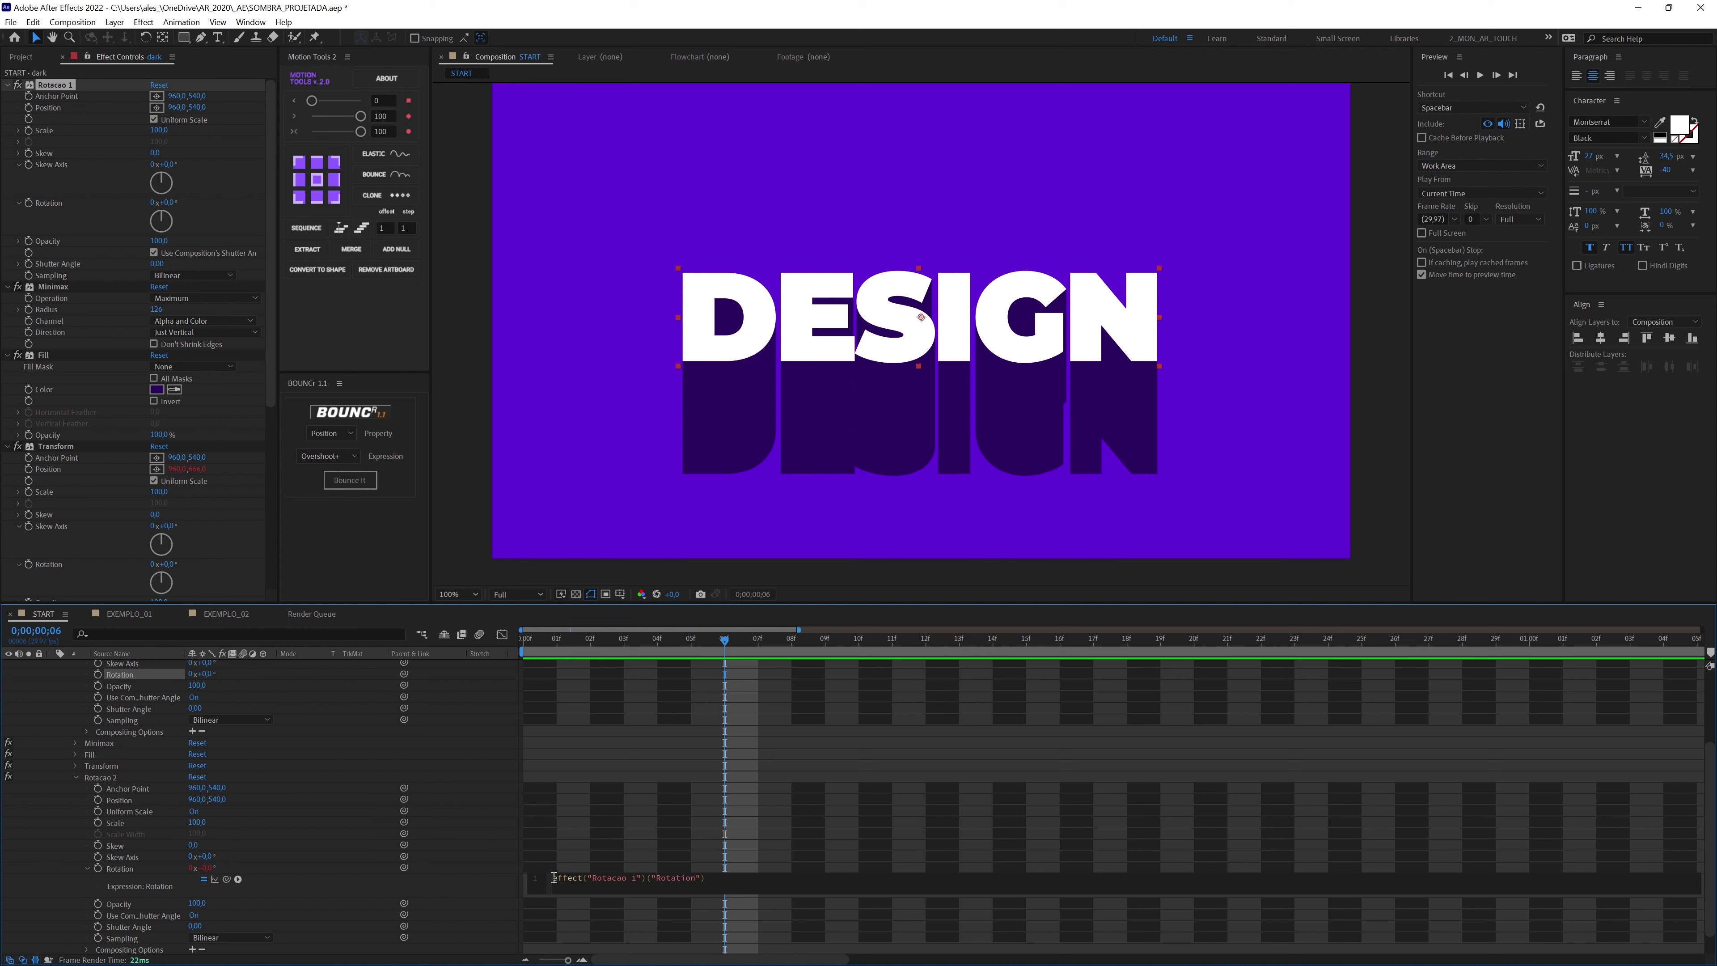
text(-)
click(501, 887)
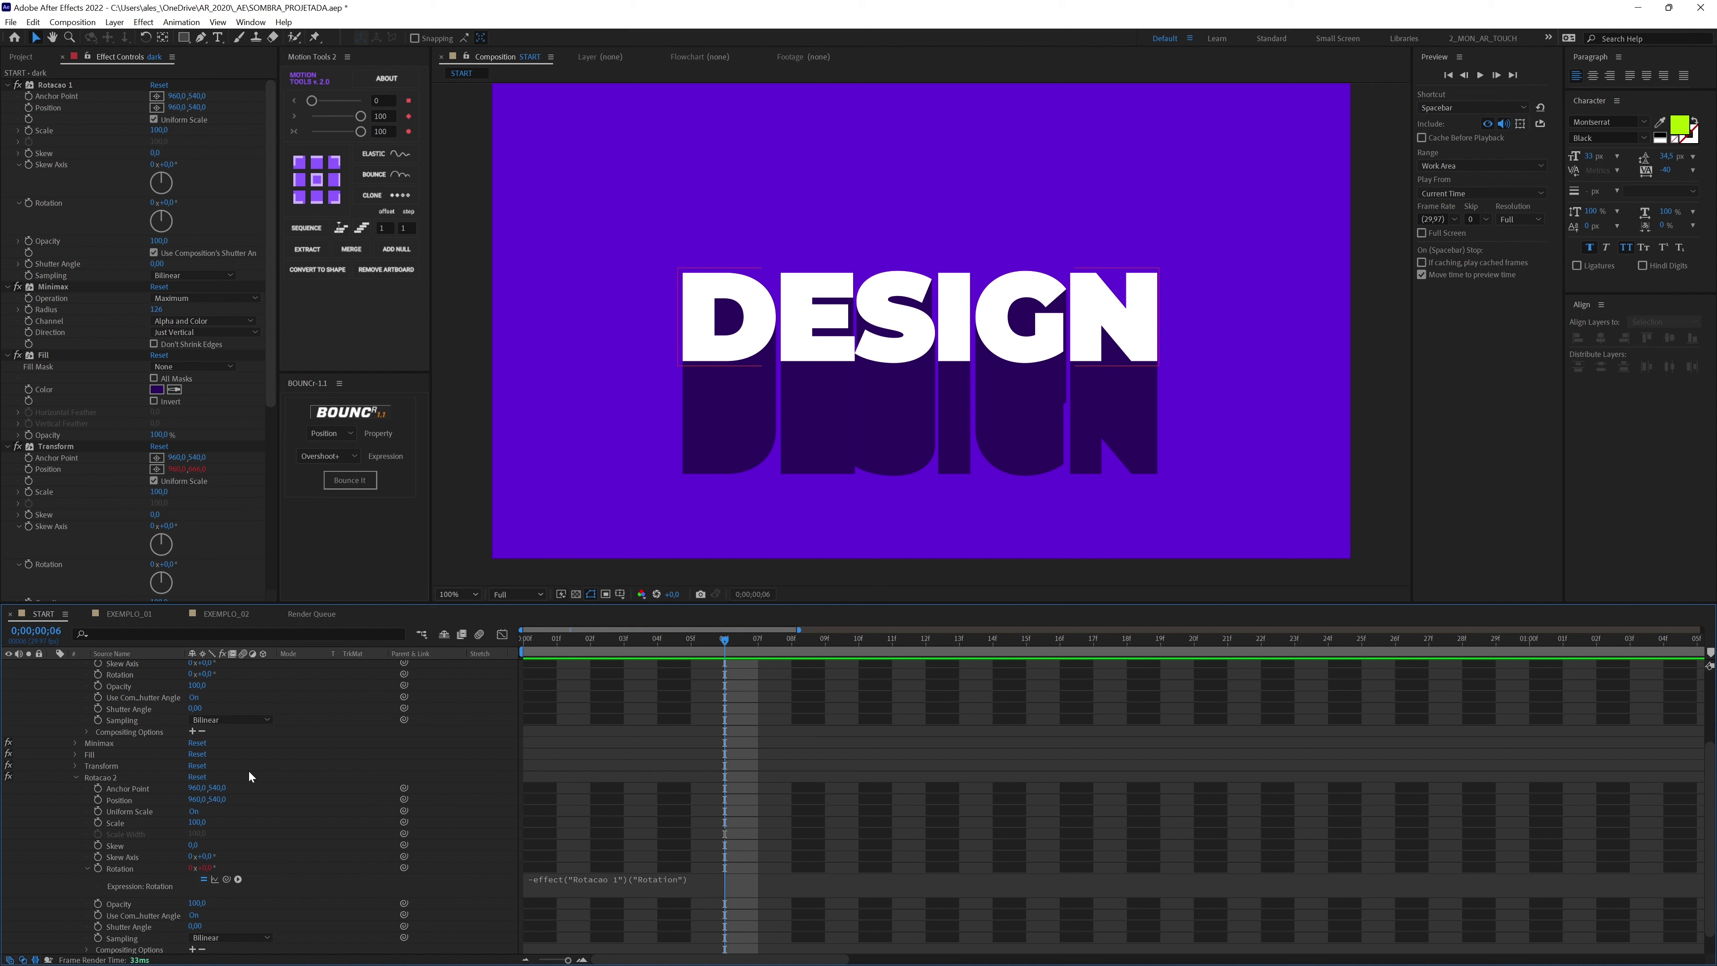
- Set the Rotation of Rotacao 1 to about -33° to angle the text's shadow
scroll(196, 711, up, 1)
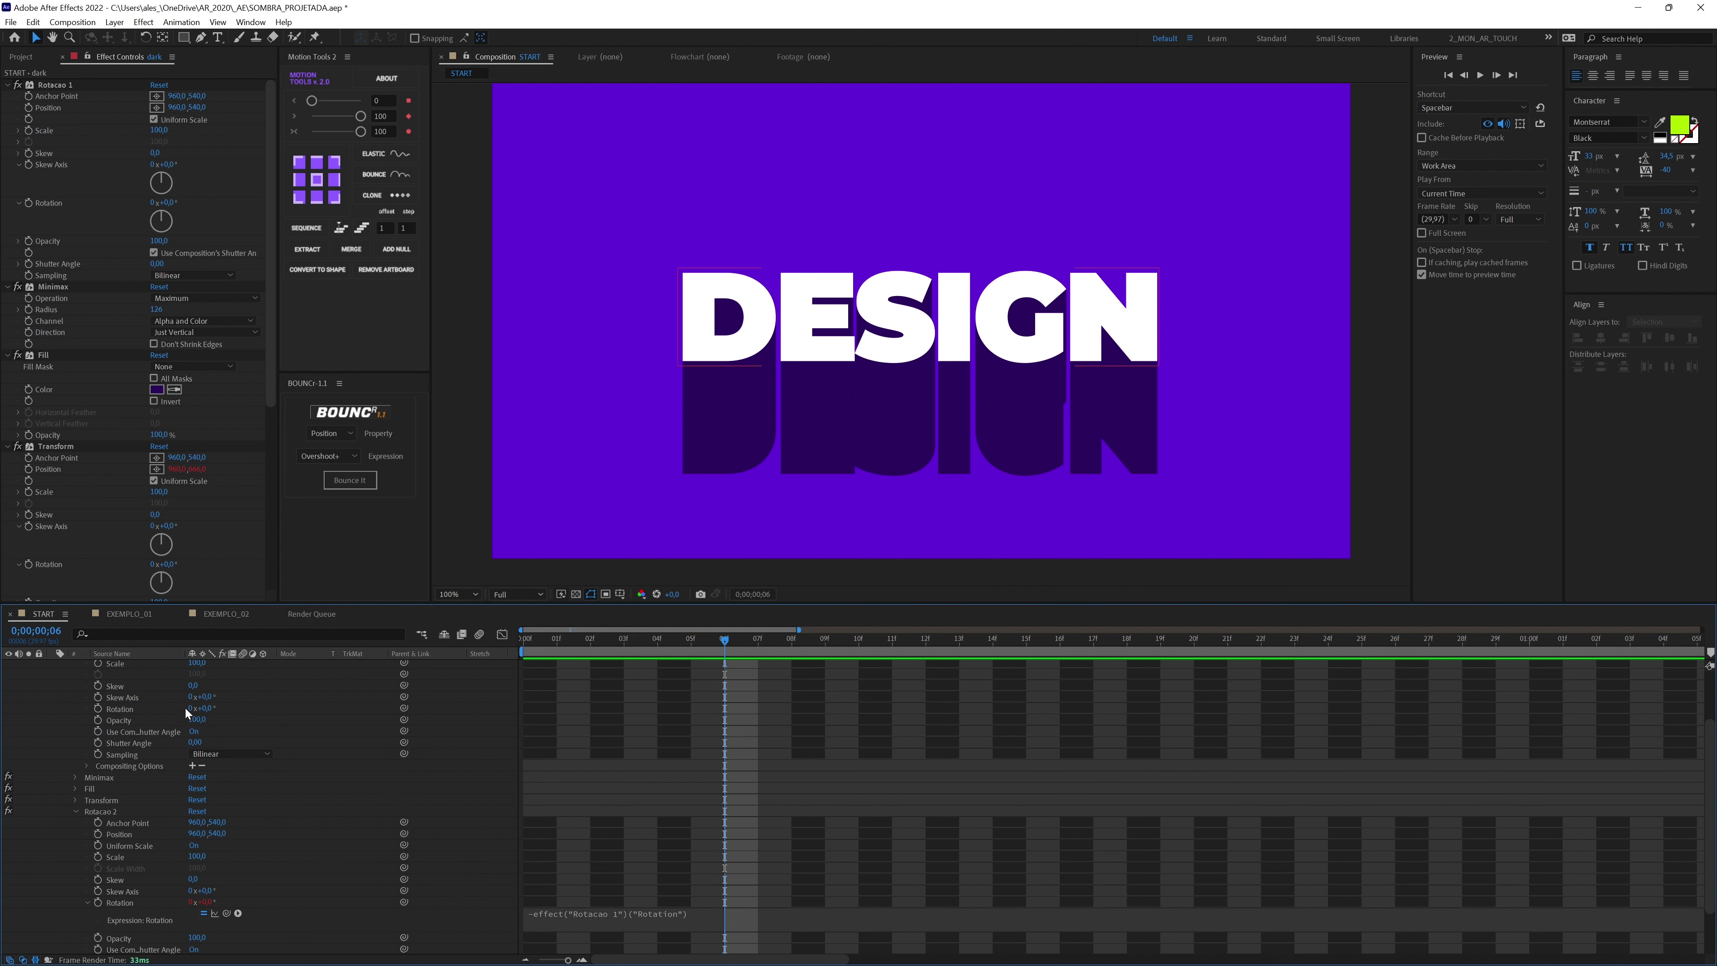
drag(201, 708, 162, 727)
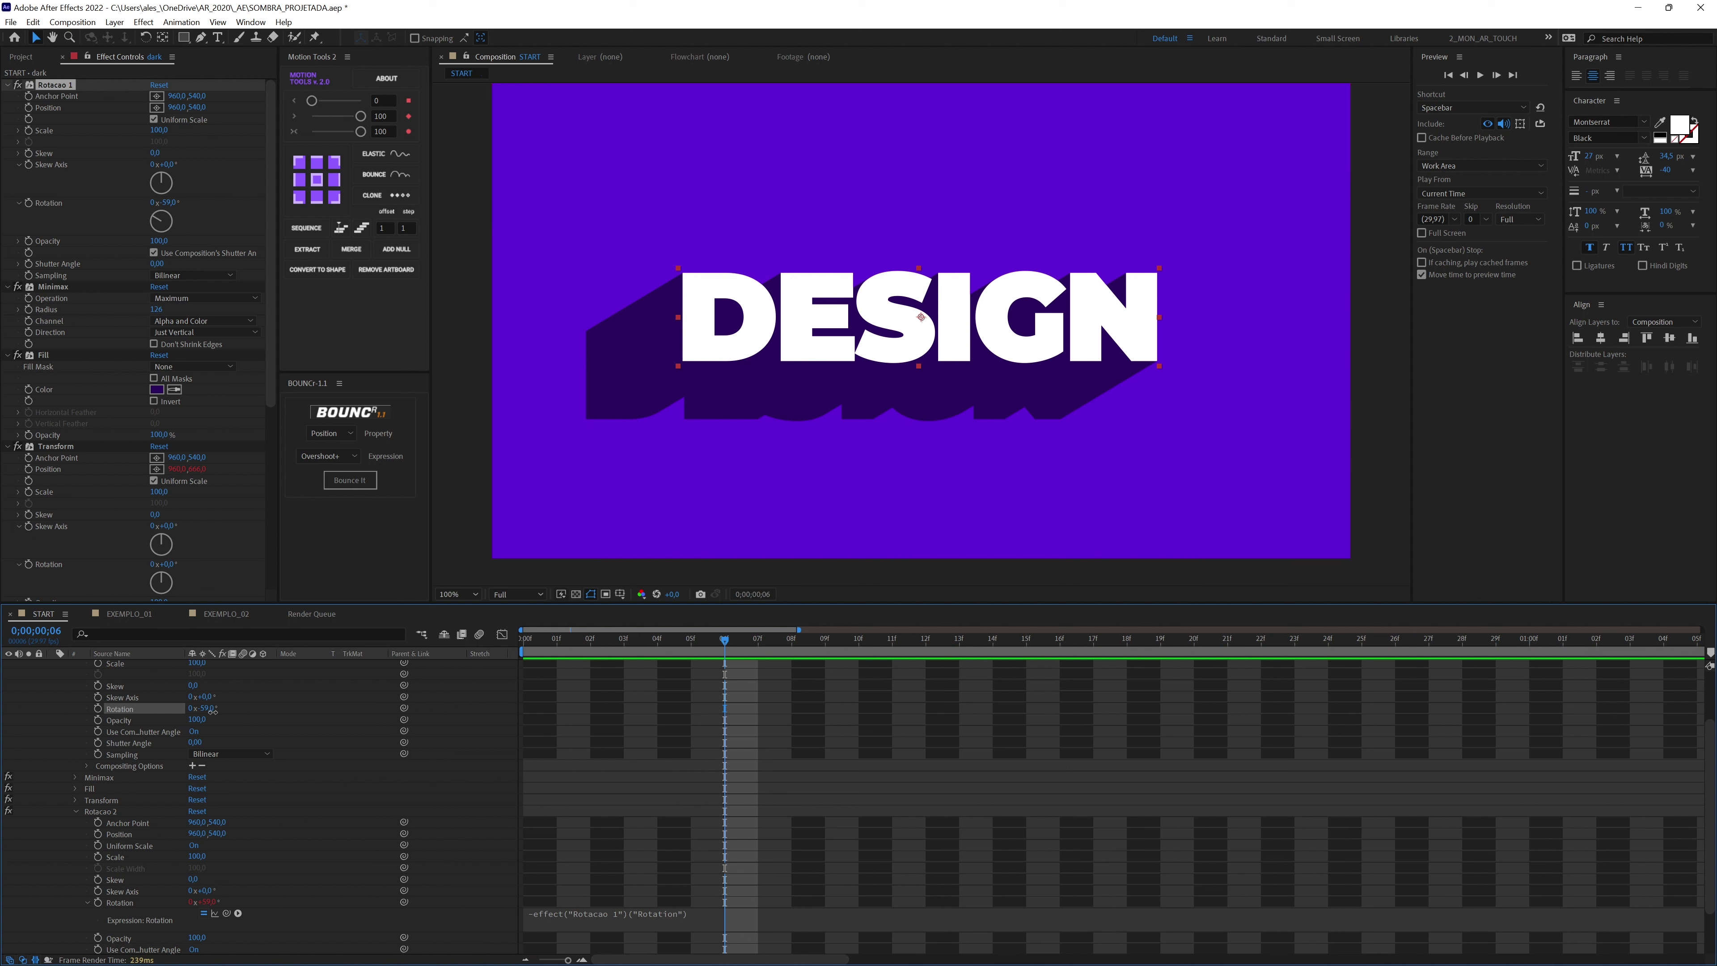
drag(206, 708, 264, 746)
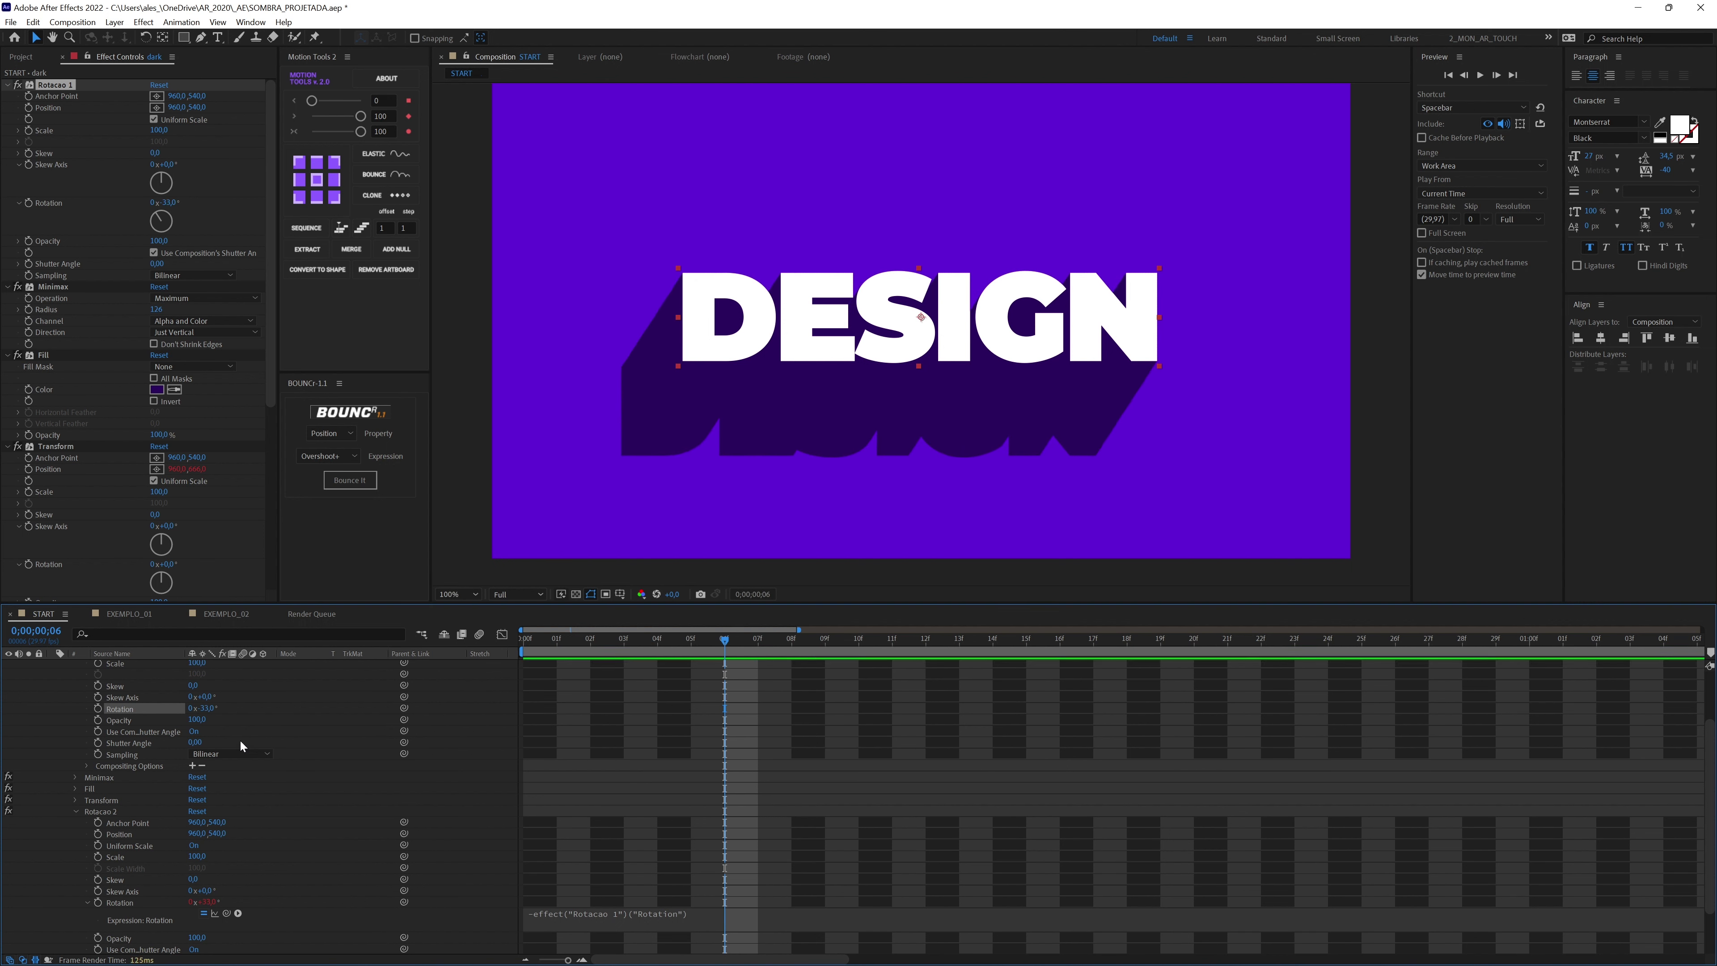
- Collapse the Rotacao 1, Minimax, Fill, Transform and Rotacao 2 effect settings on the dark layer
scroll(243, 734, up, 2)
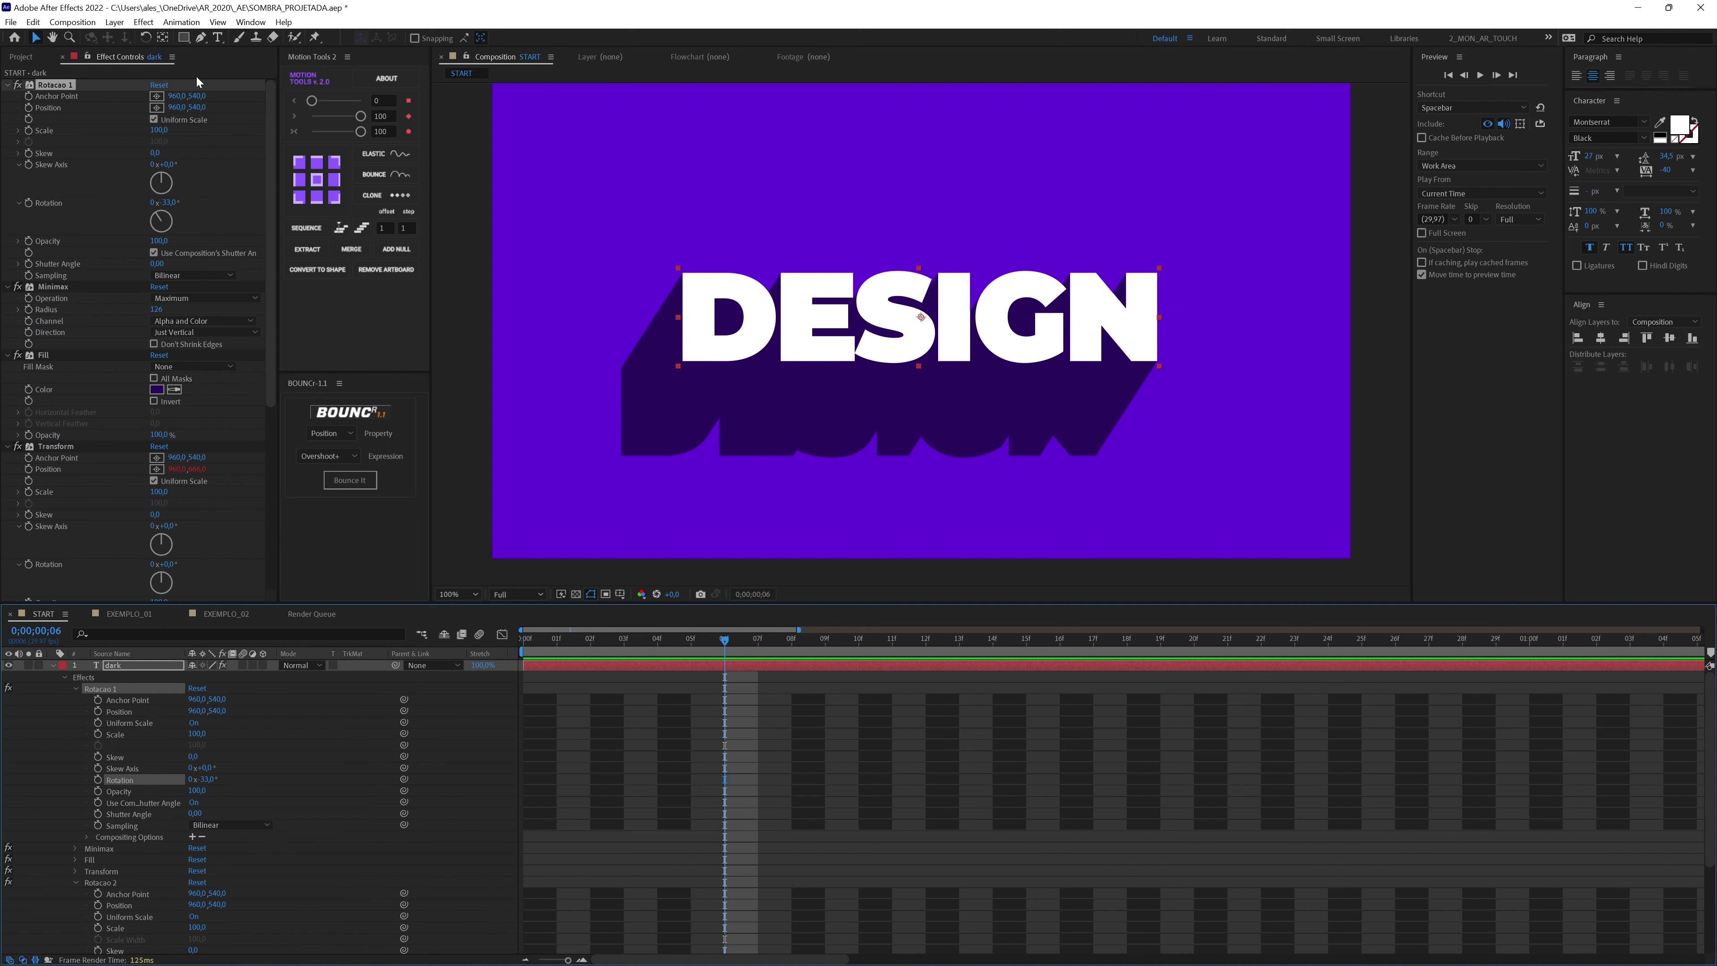
click(17, 85)
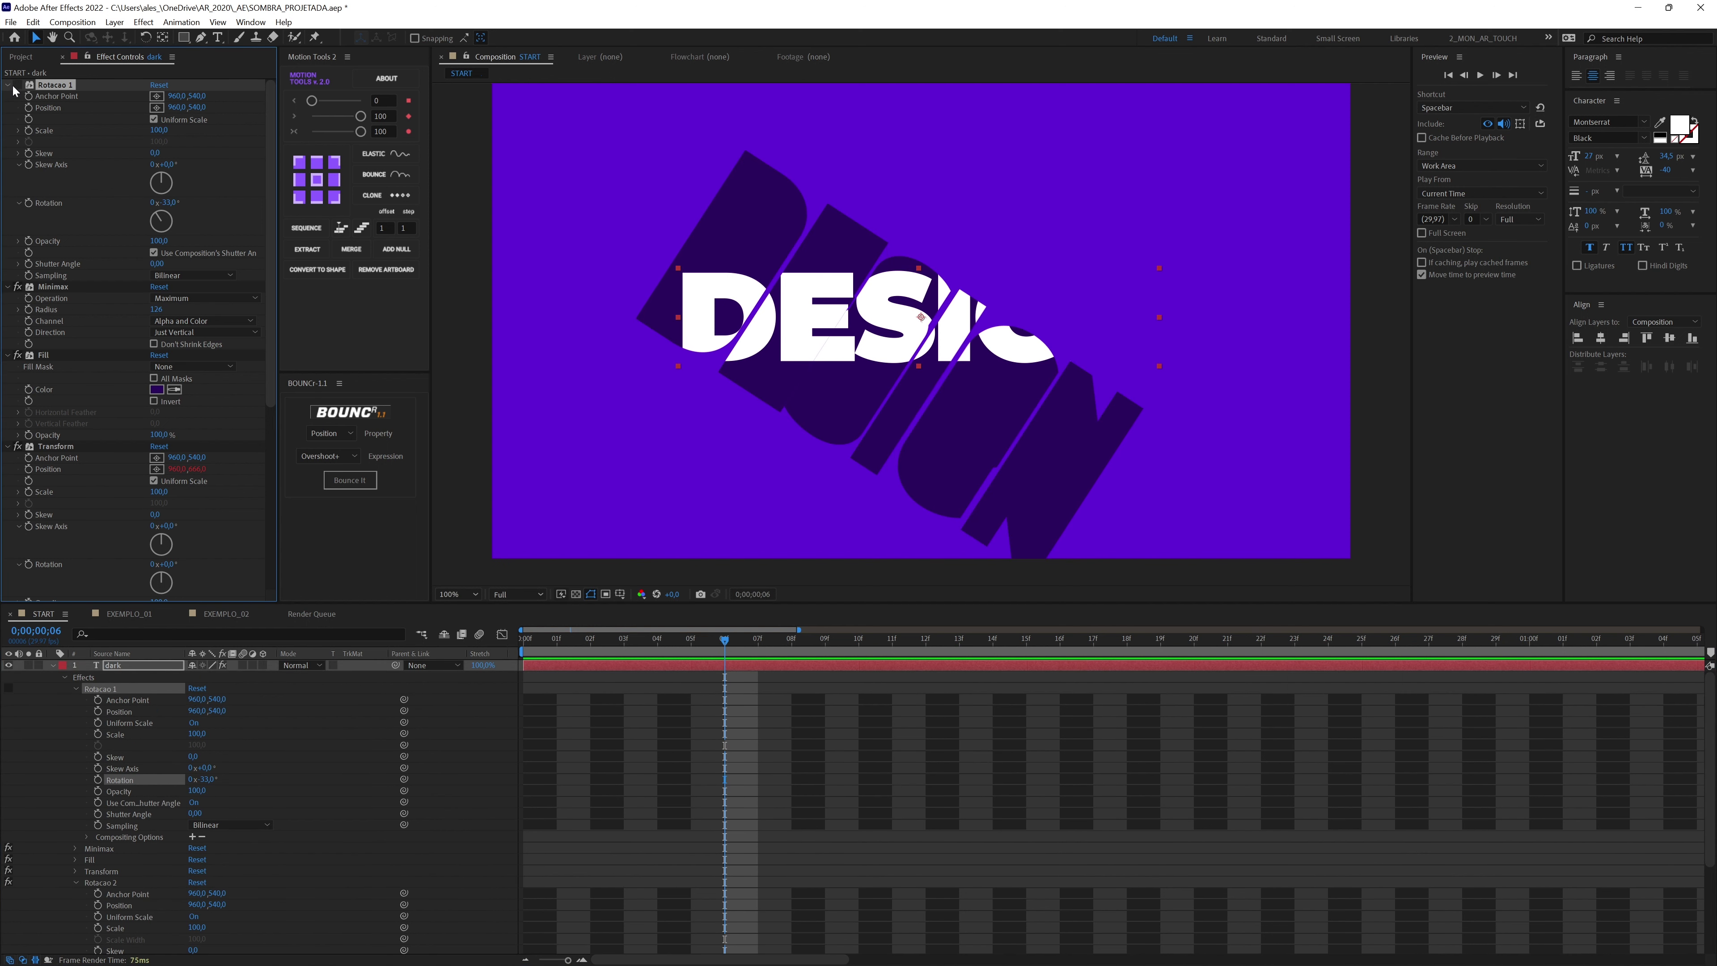
click(17, 85)
click(8, 86)
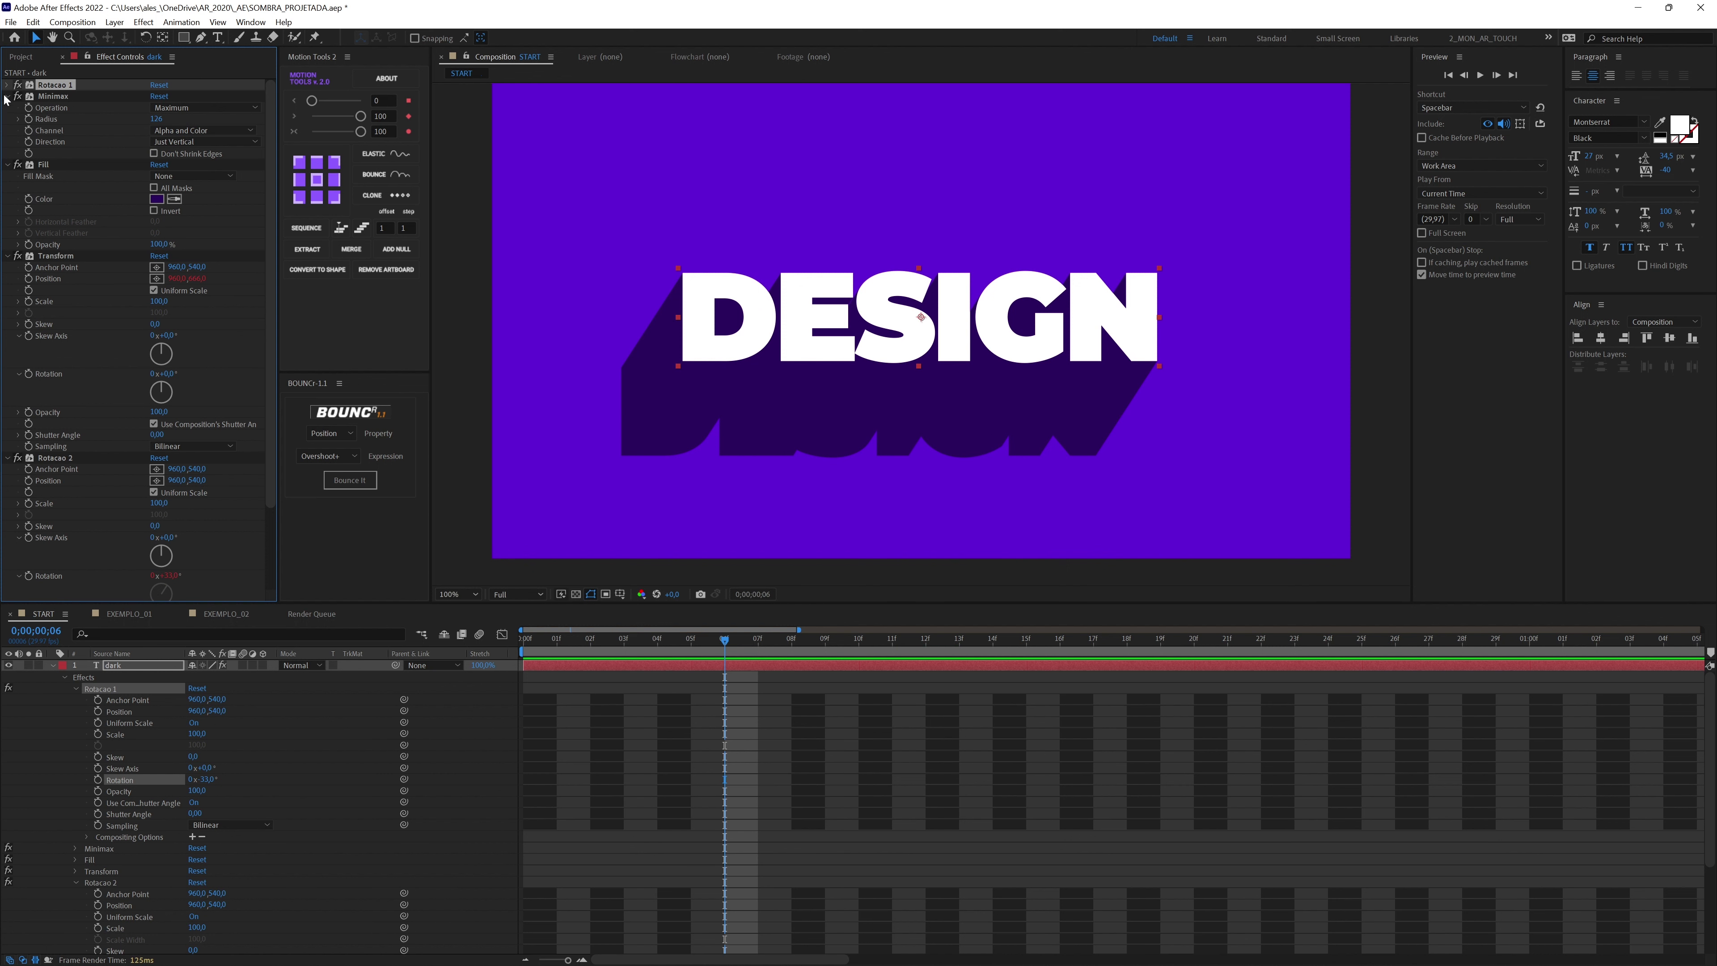
click(6, 96)
click(7, 108)
click(7, 119)
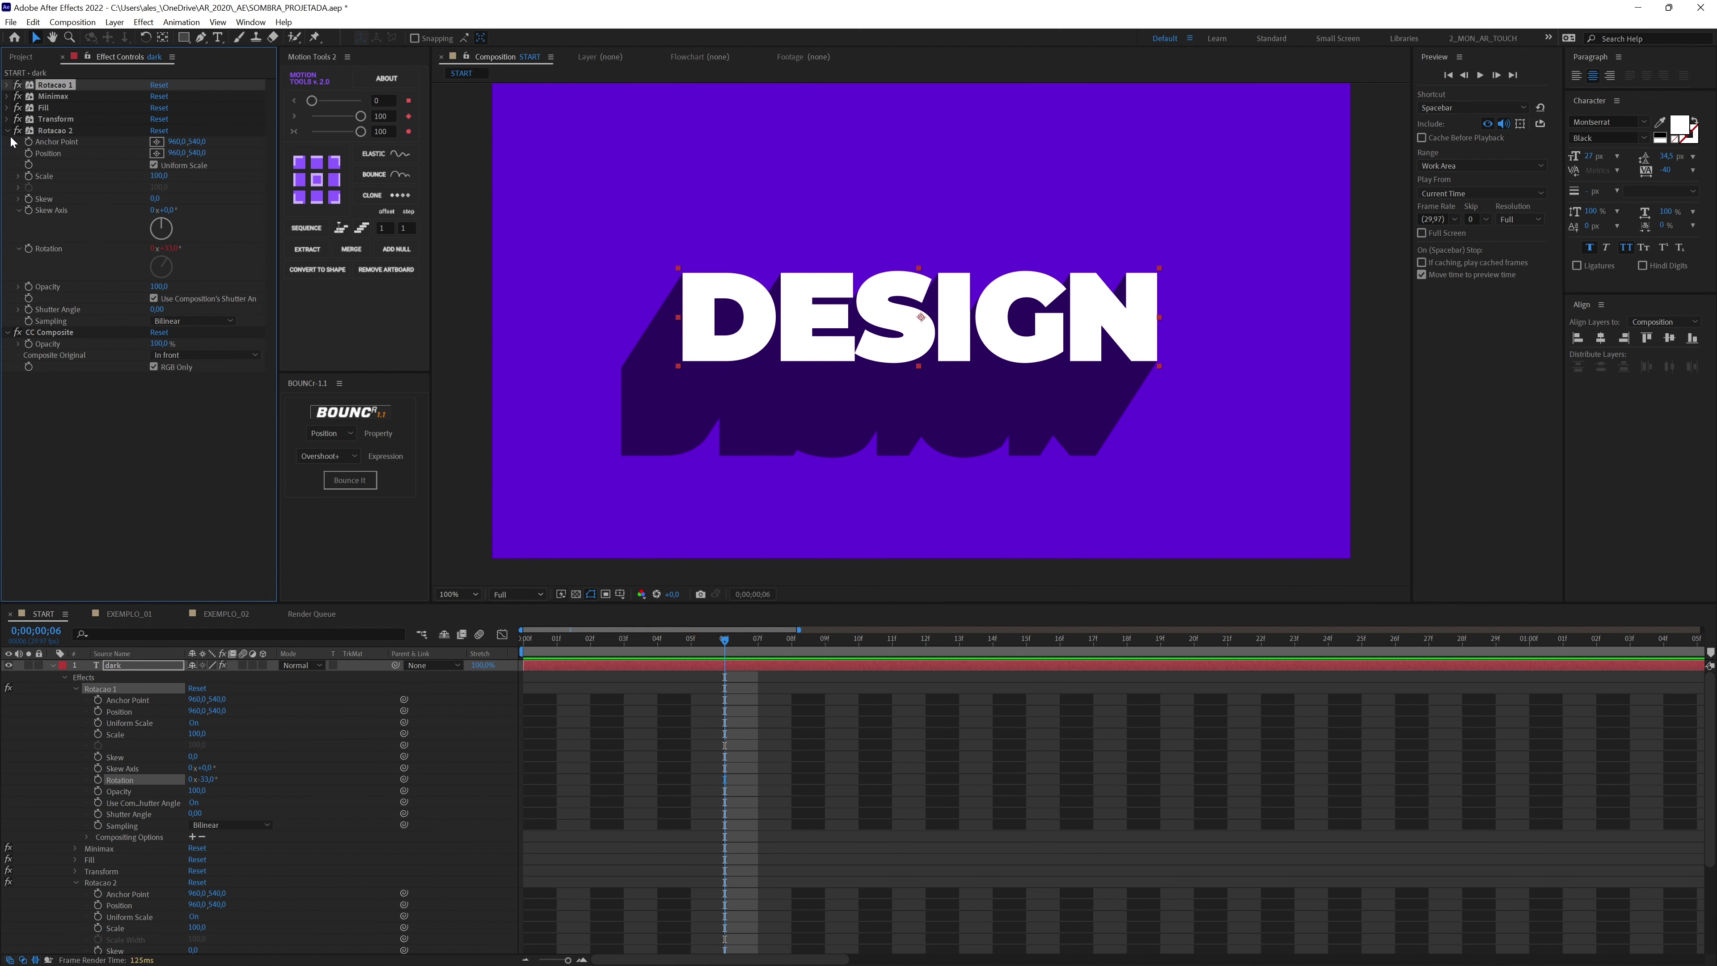
click(7, 129)
- Set the Minimax Radius to about 116 and the Rotation of Rotacao 1 to about -34°
click(8, 96)
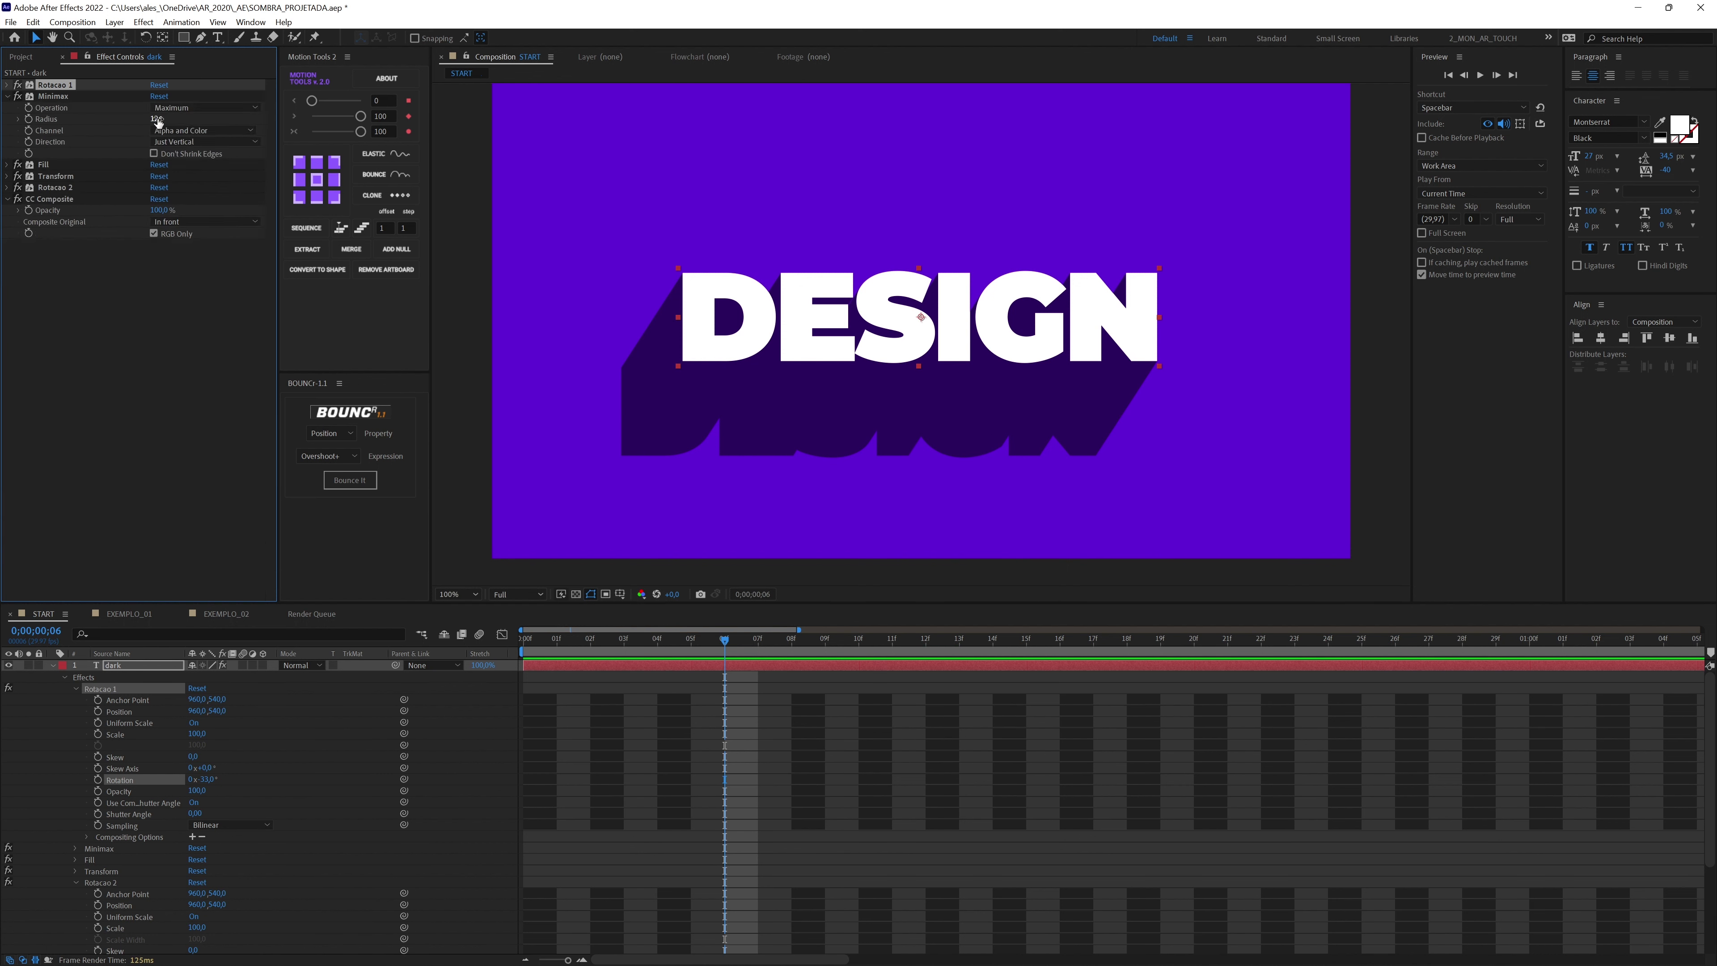
mouse_move(157, 119)
mouse_down()
mouse_move(182, 129)
mouse_move(131, 157)
mouse_move(169, 134)
mouse_up()
click(7, 85)
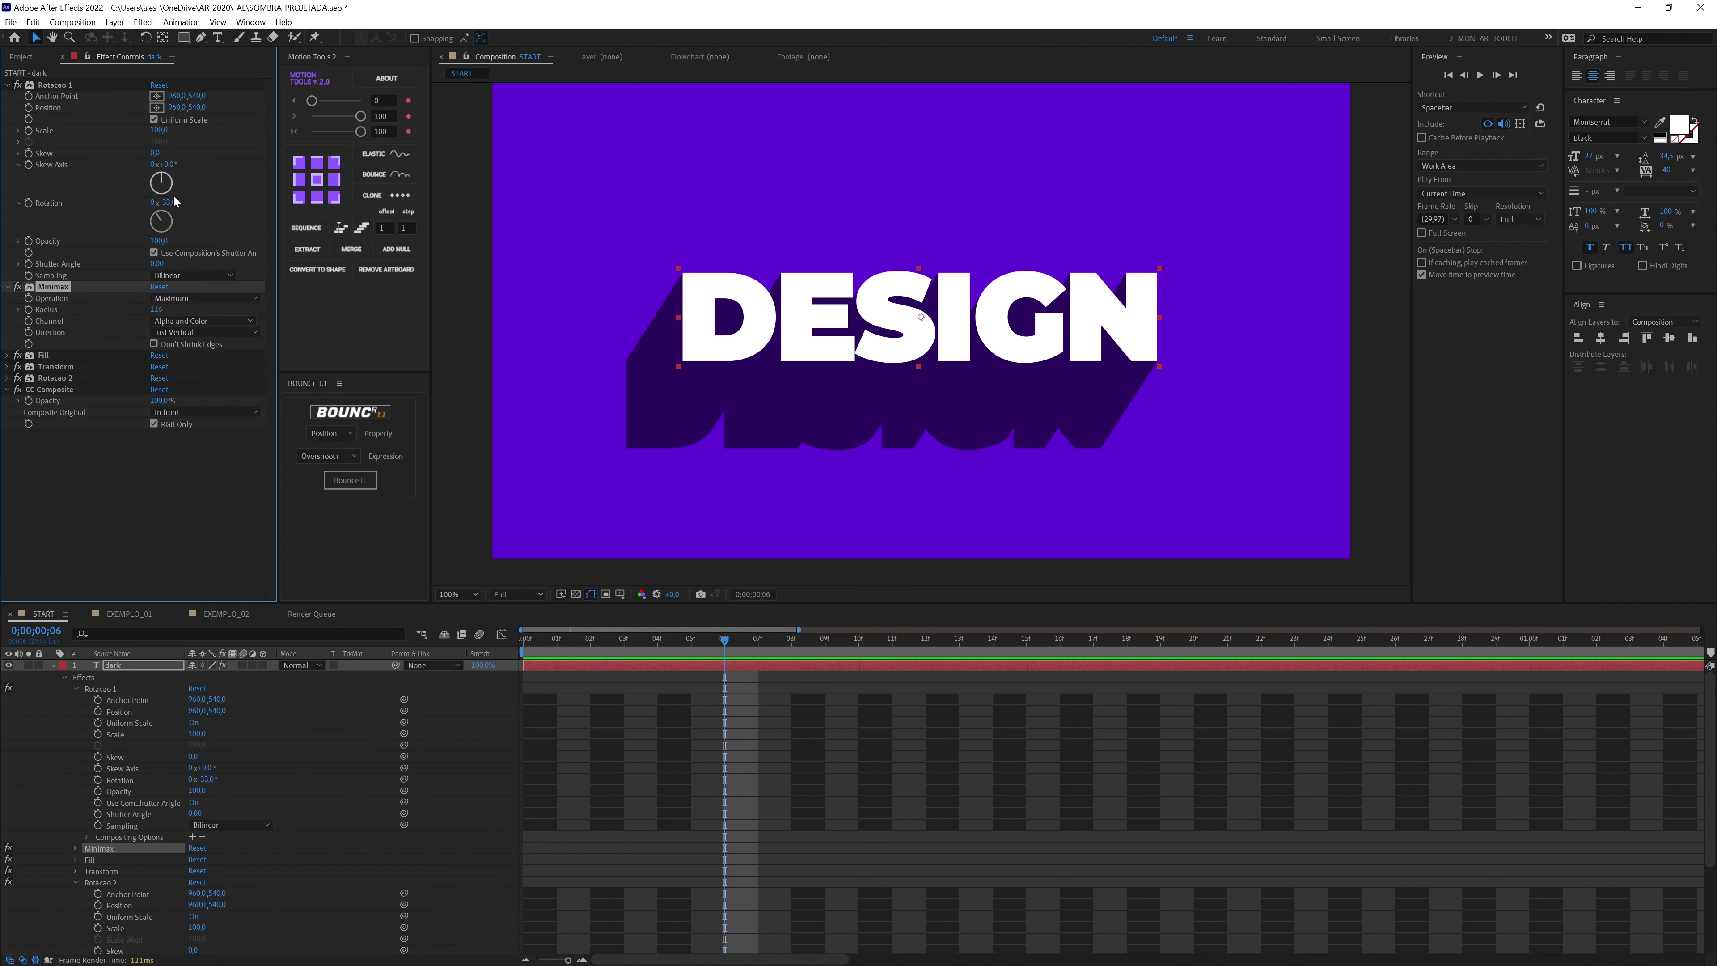
drag(165, 202, 199, 232)
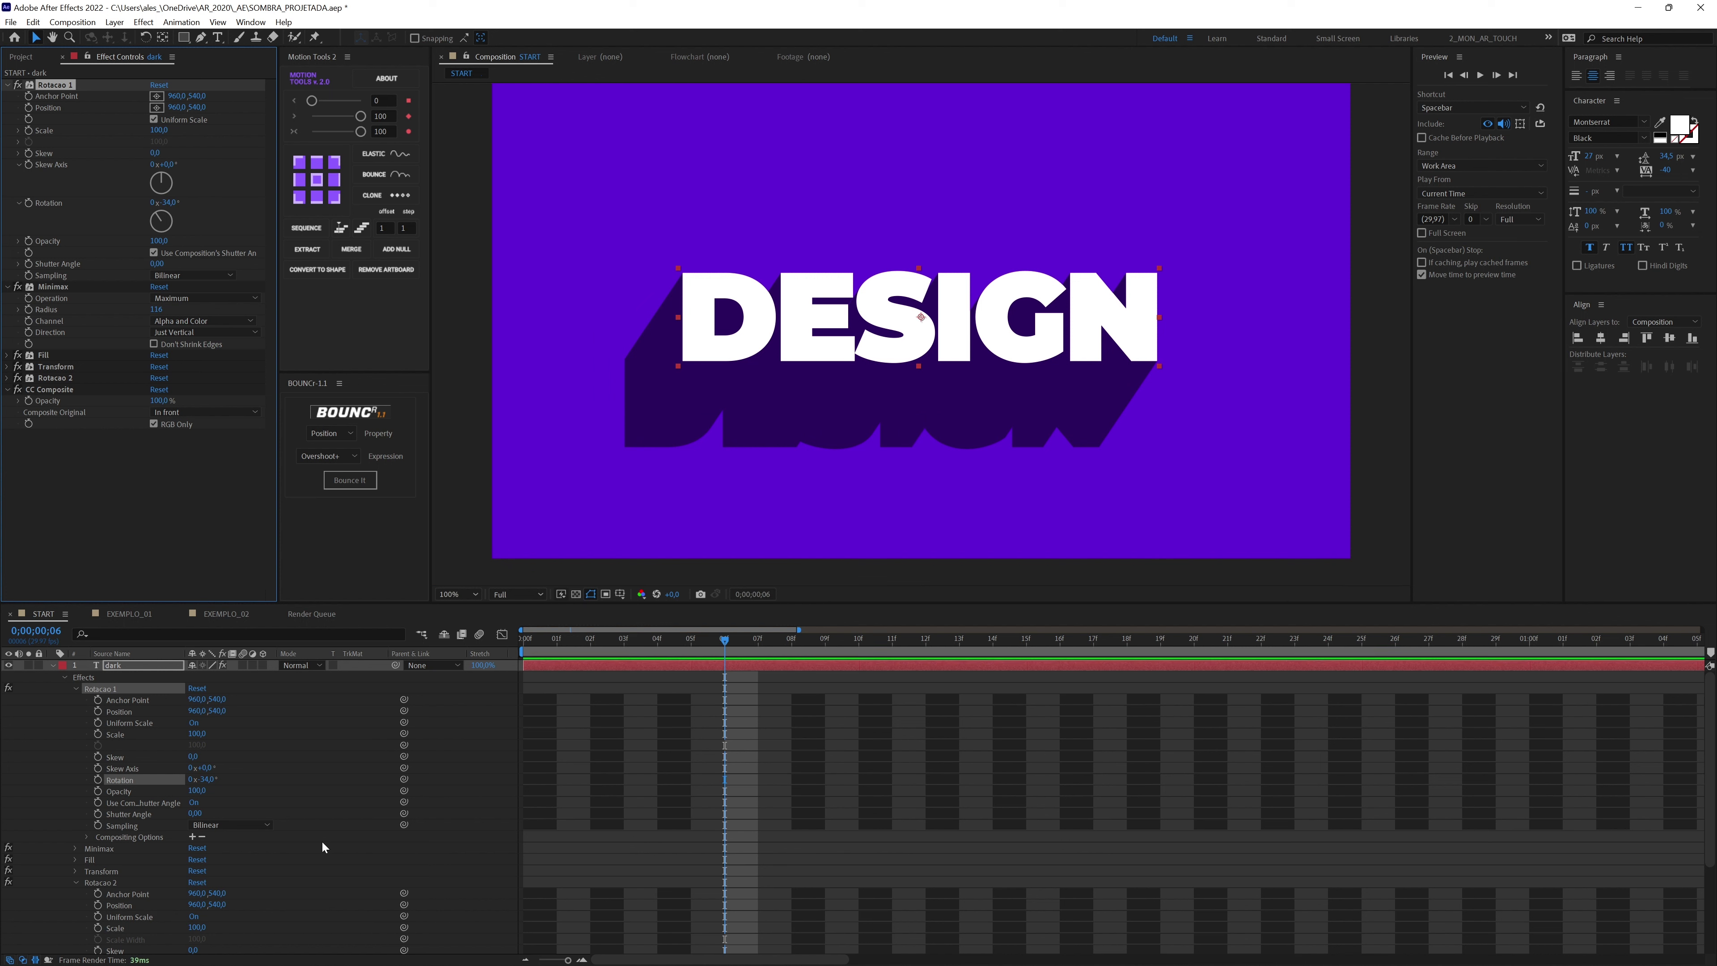
- Try a different word in the text layer to test the shadow and restore the text to DESIGN
key(ctrl+shift+h)
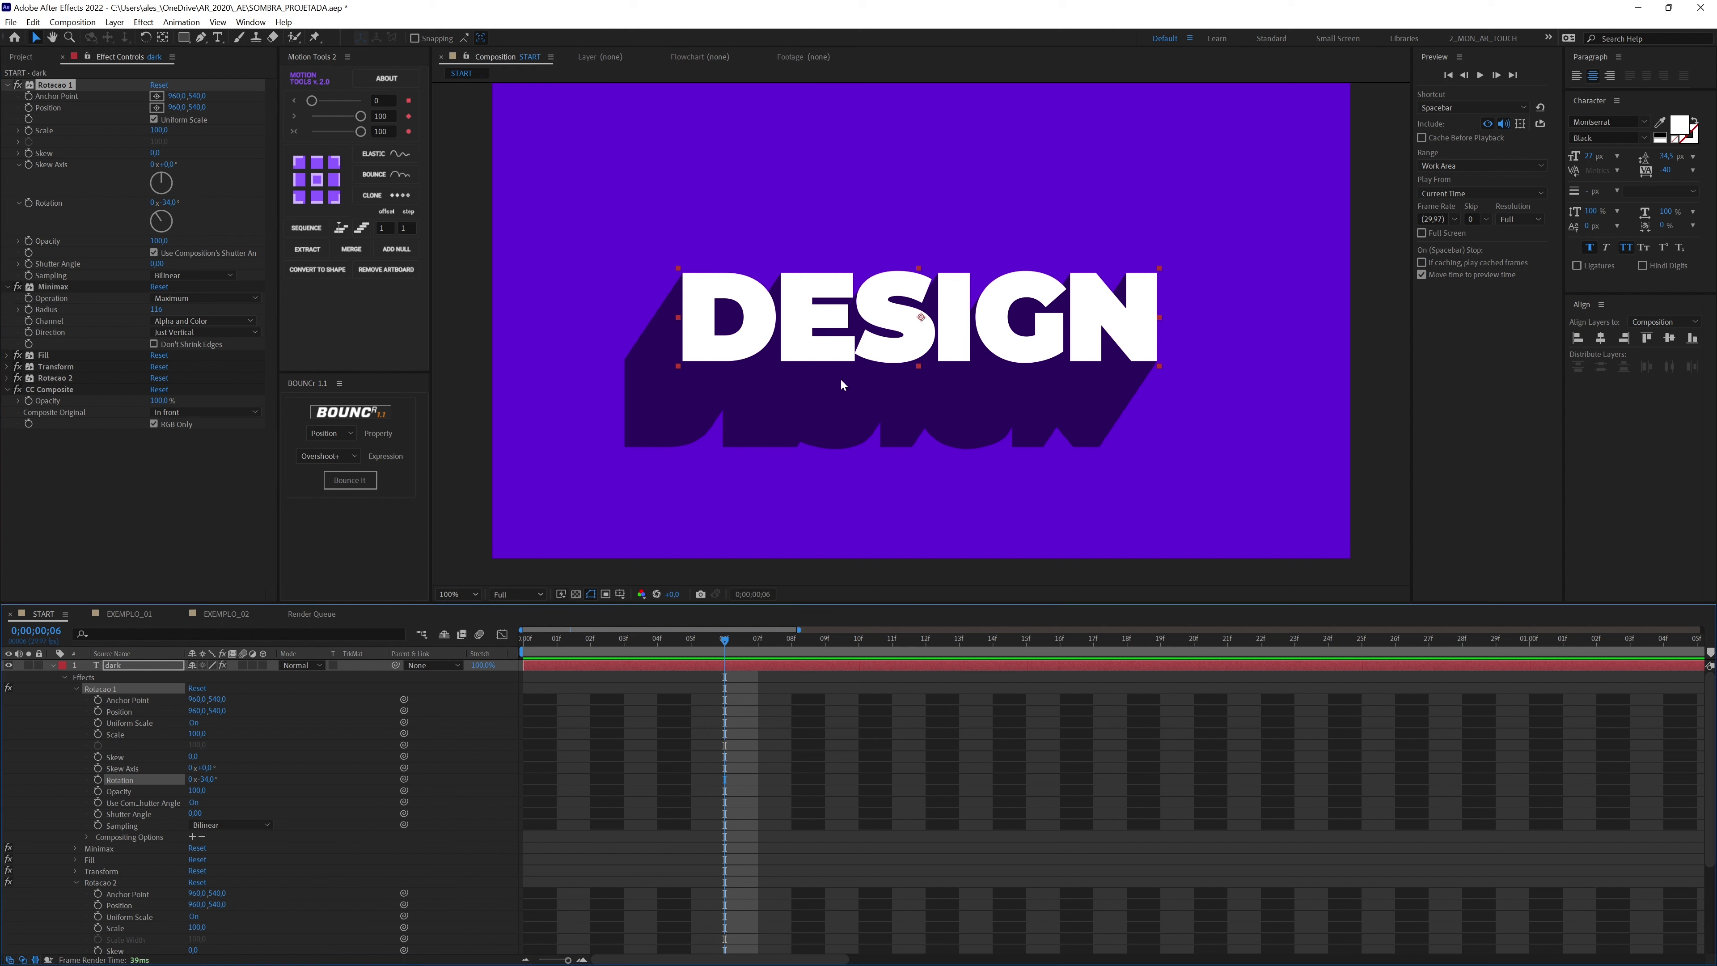
double_click(867, 299)
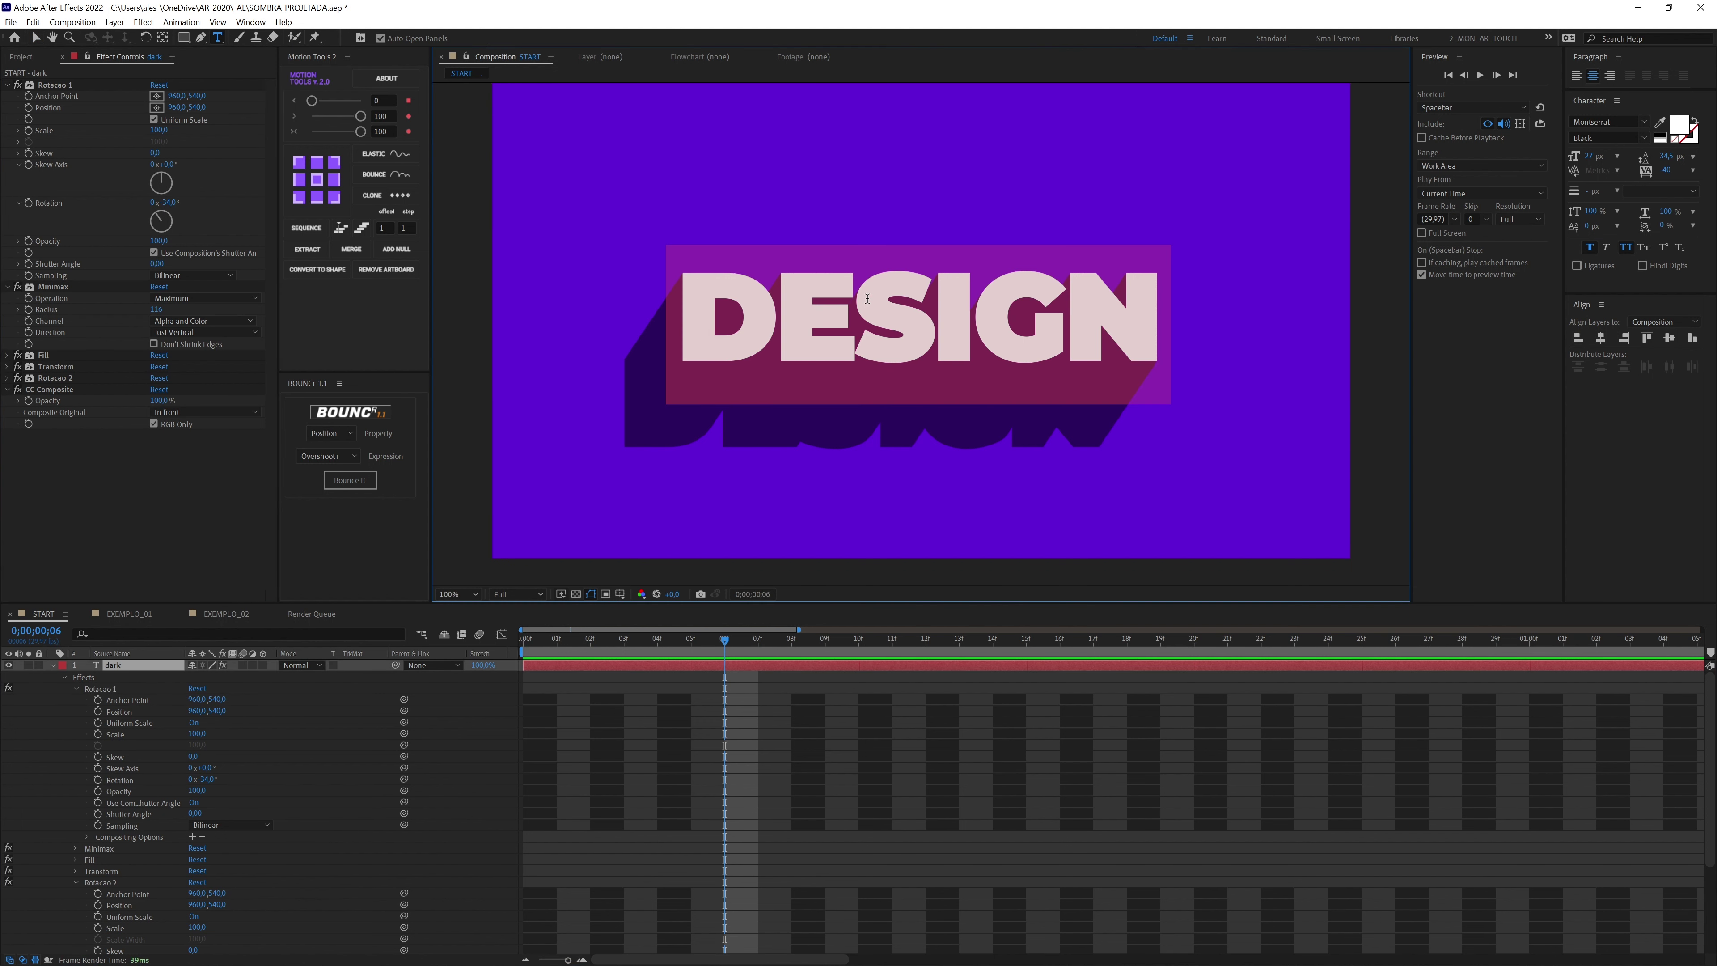
text(ALESSIO)
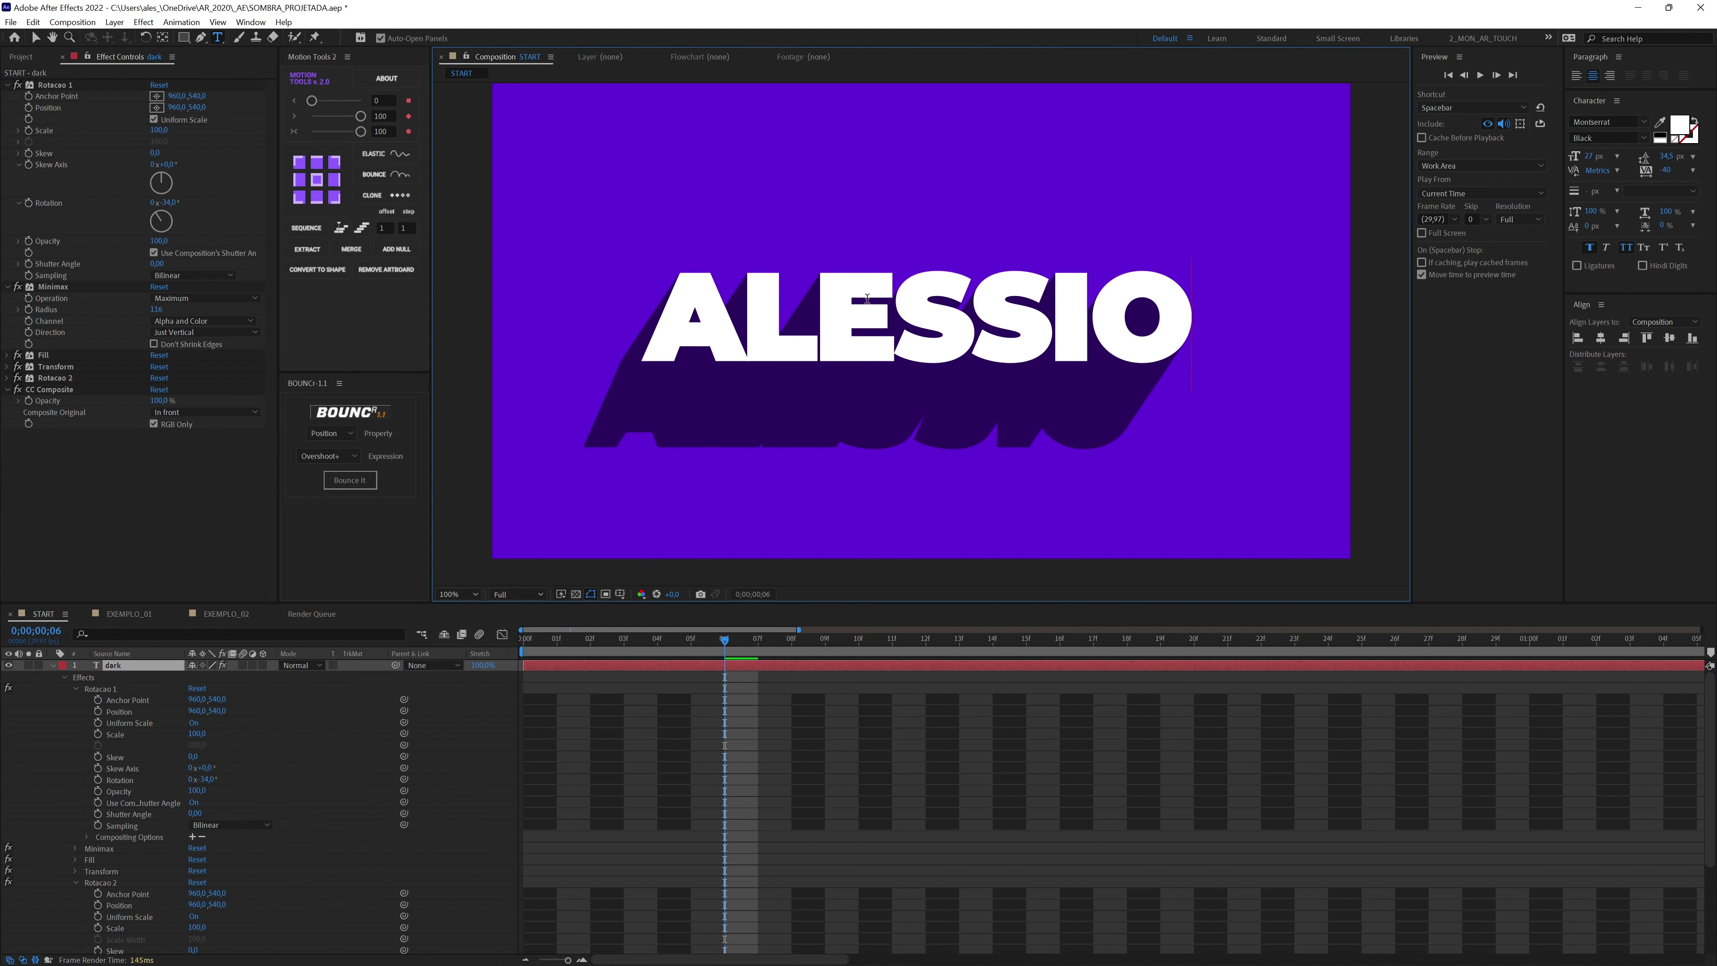
key(ctrl+a)
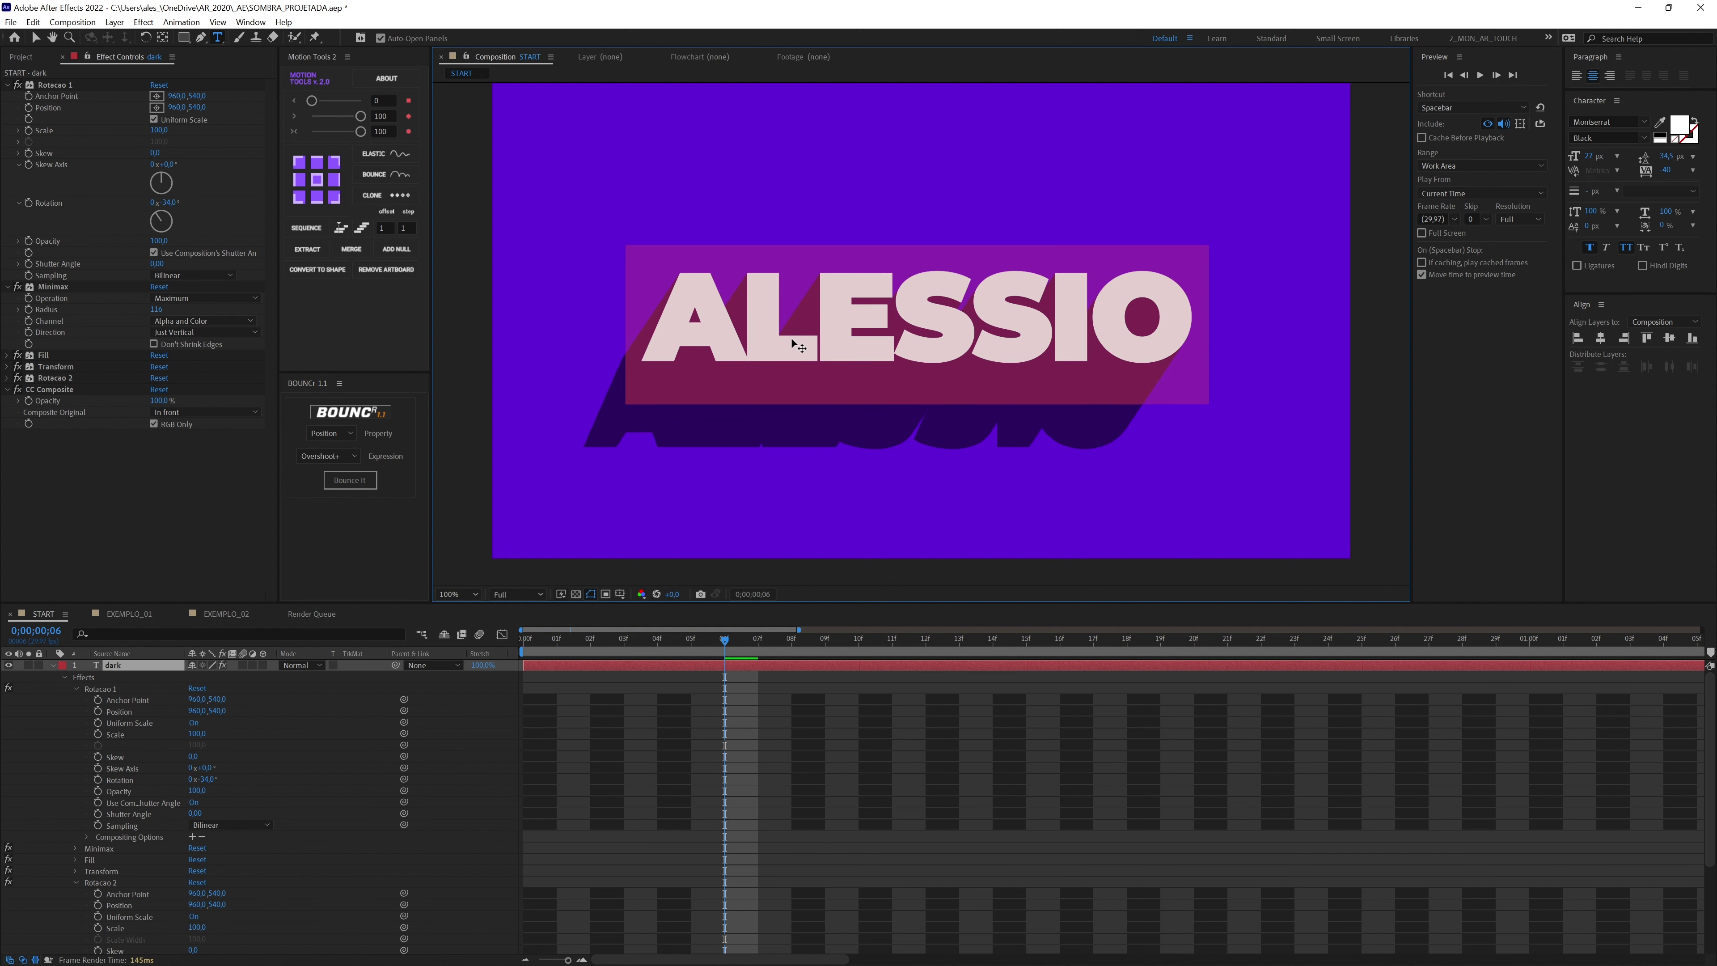
text(DESIGN)
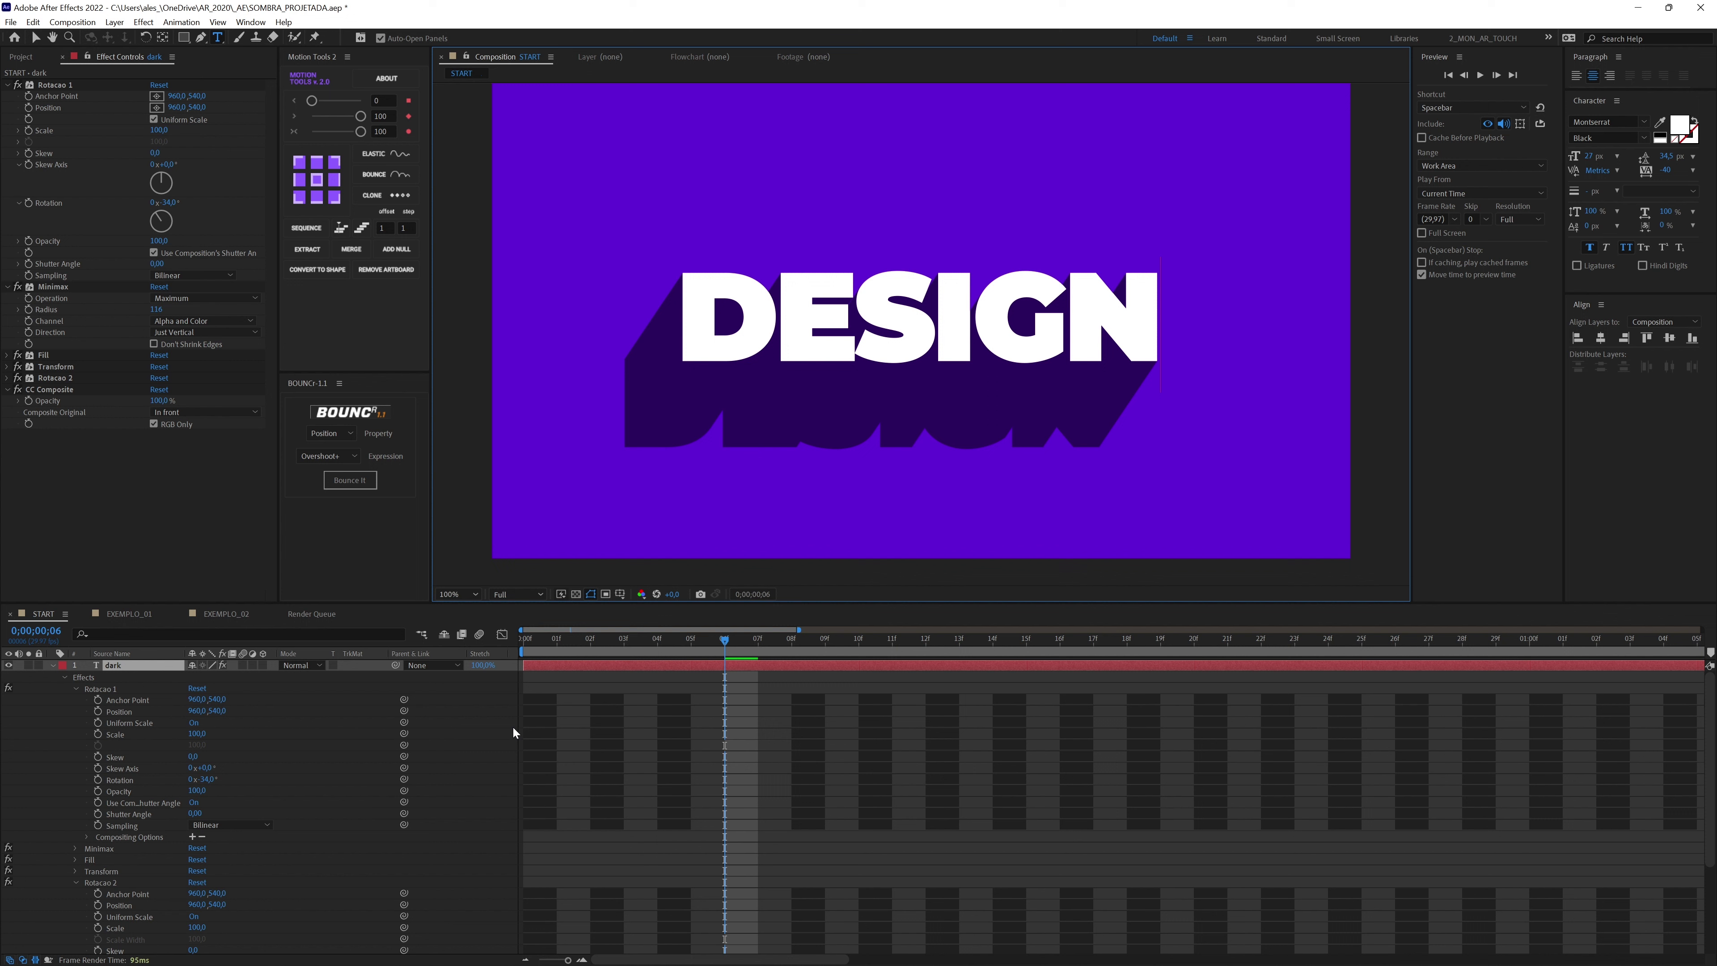
click(429, 731)
- Scrub the EXEMPLO_02 composition to 0;00;01;14 to review its gradient shadows, and return to the START composition
click(241, 613)
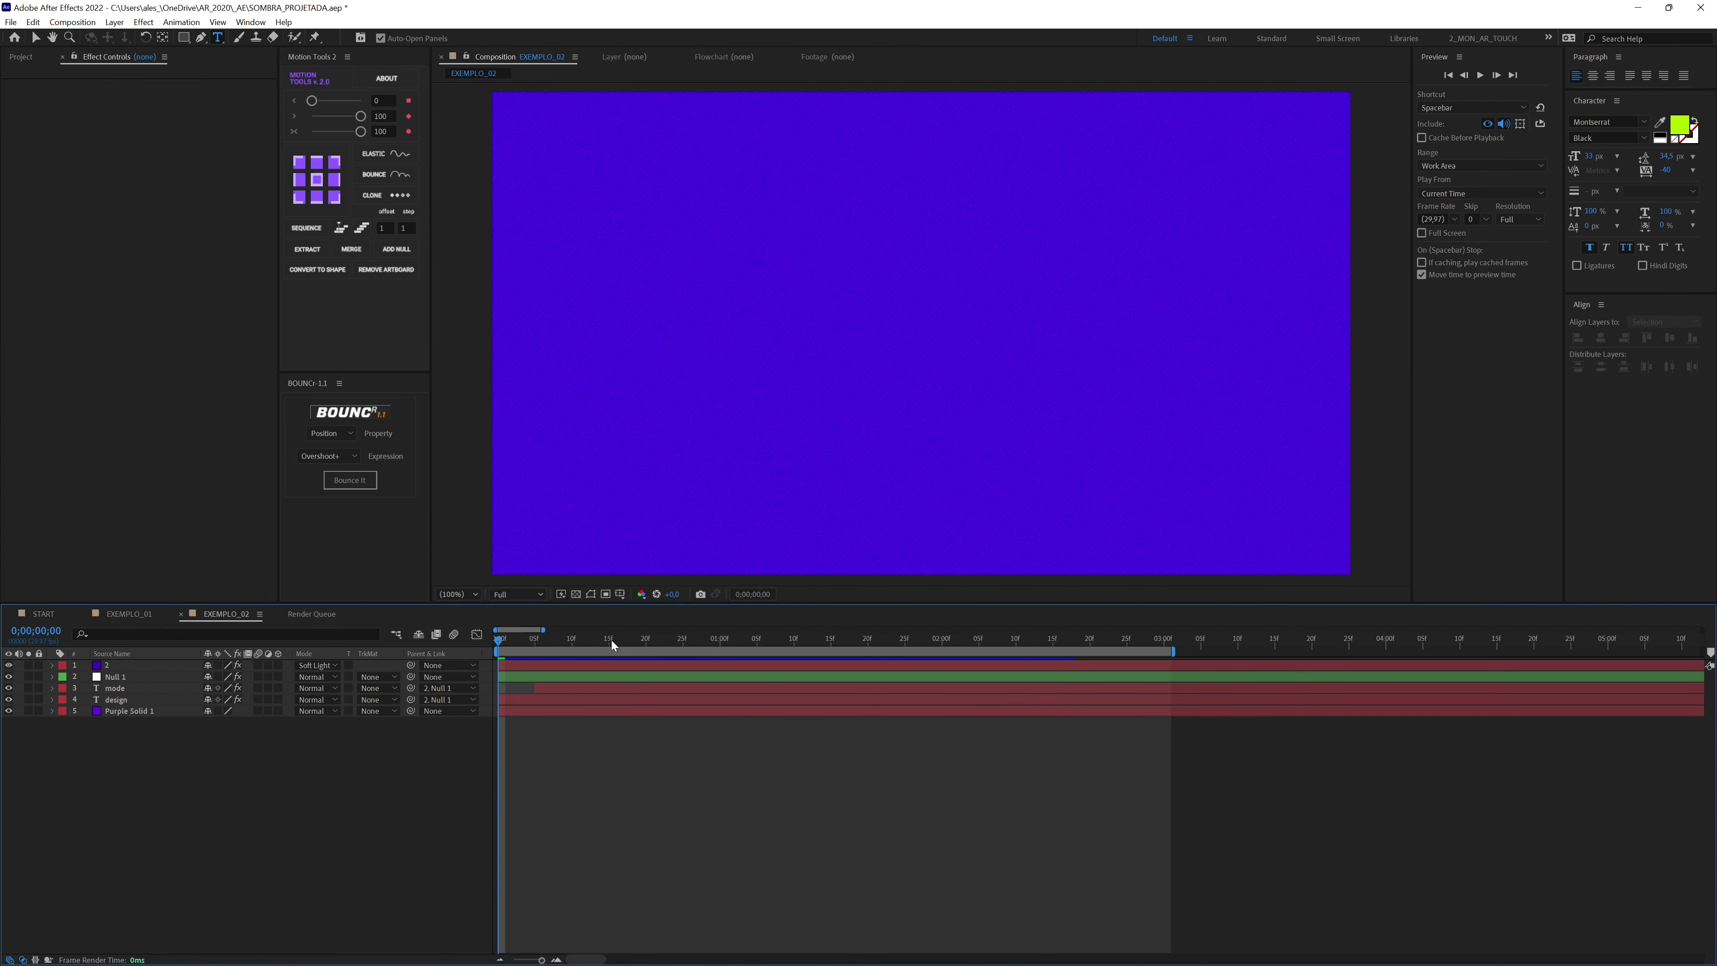
drag(612, 640, 823, 641)
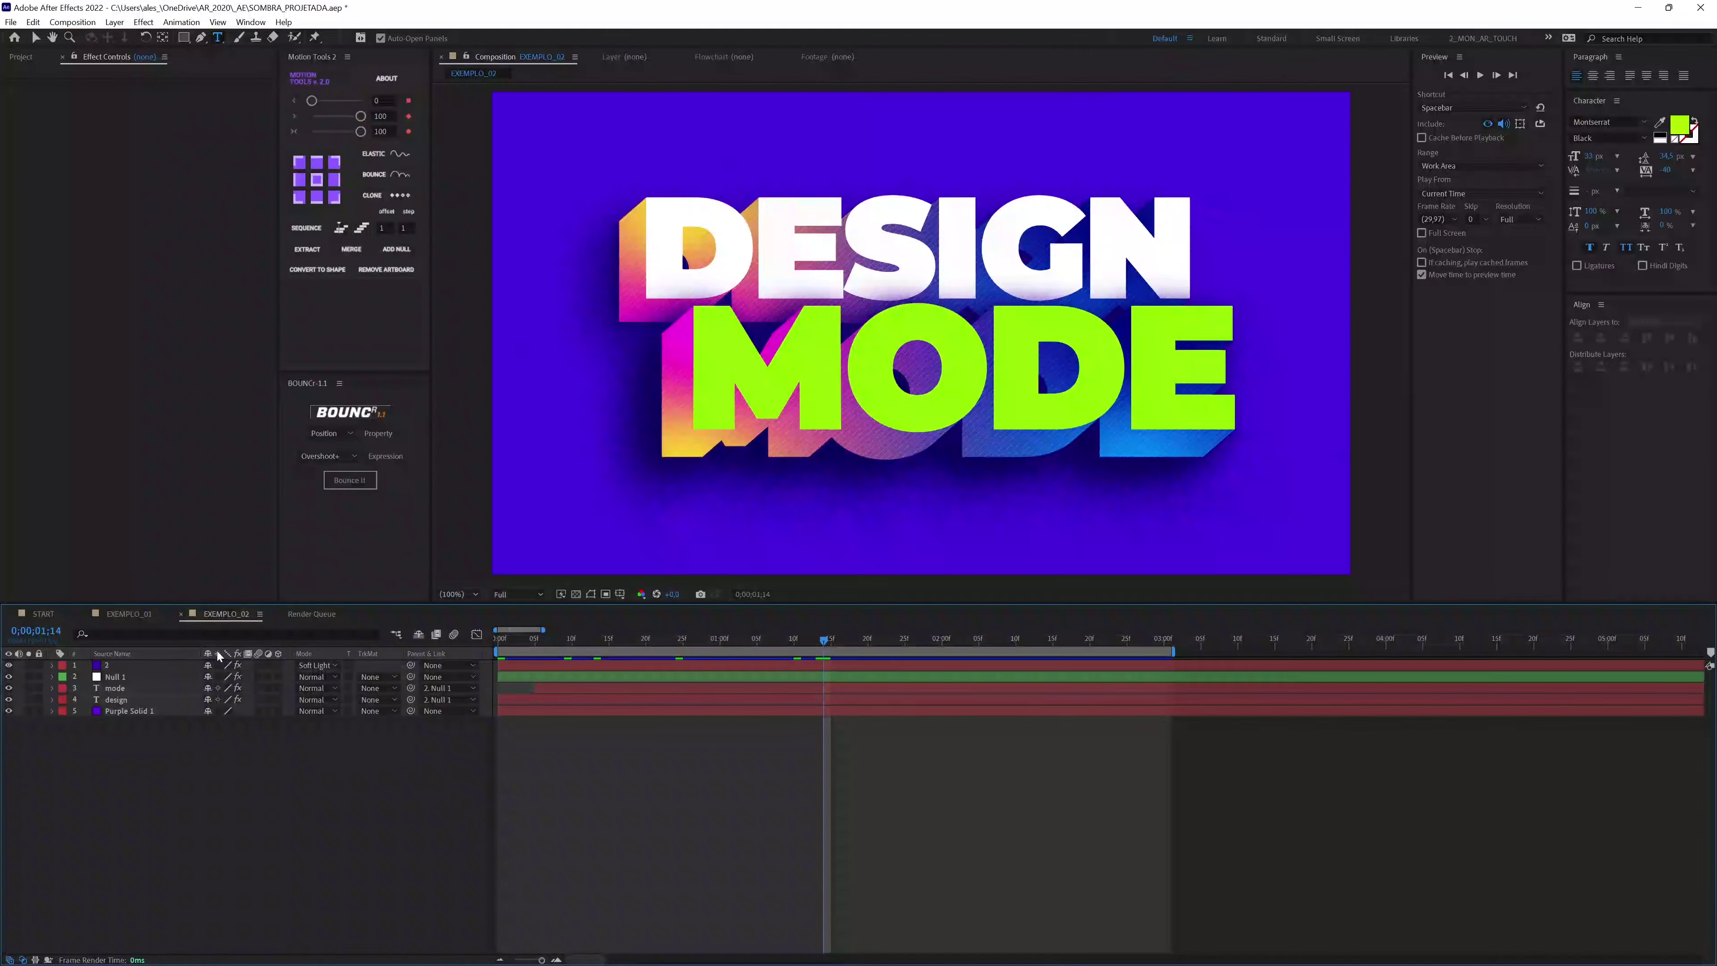
click(128, 614)
click(68, 613)
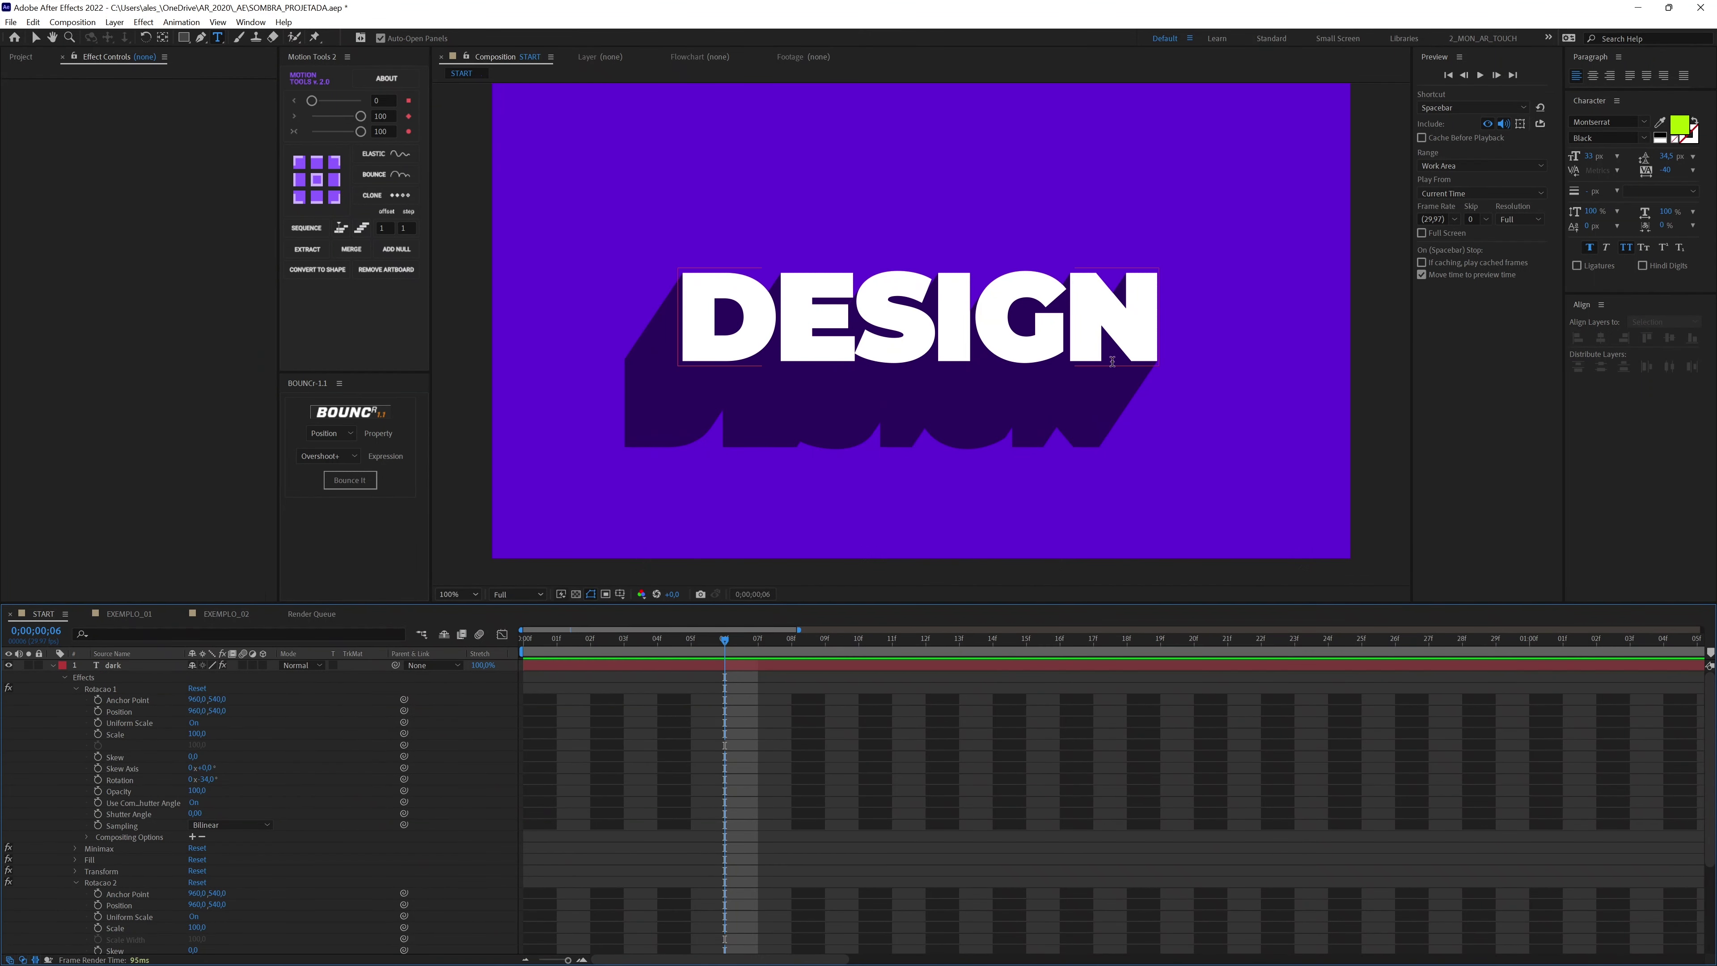
- Collapse the dark layer's effects in the timeline and apply a 4-Color Gradient effect to that layer
click(65, 677)
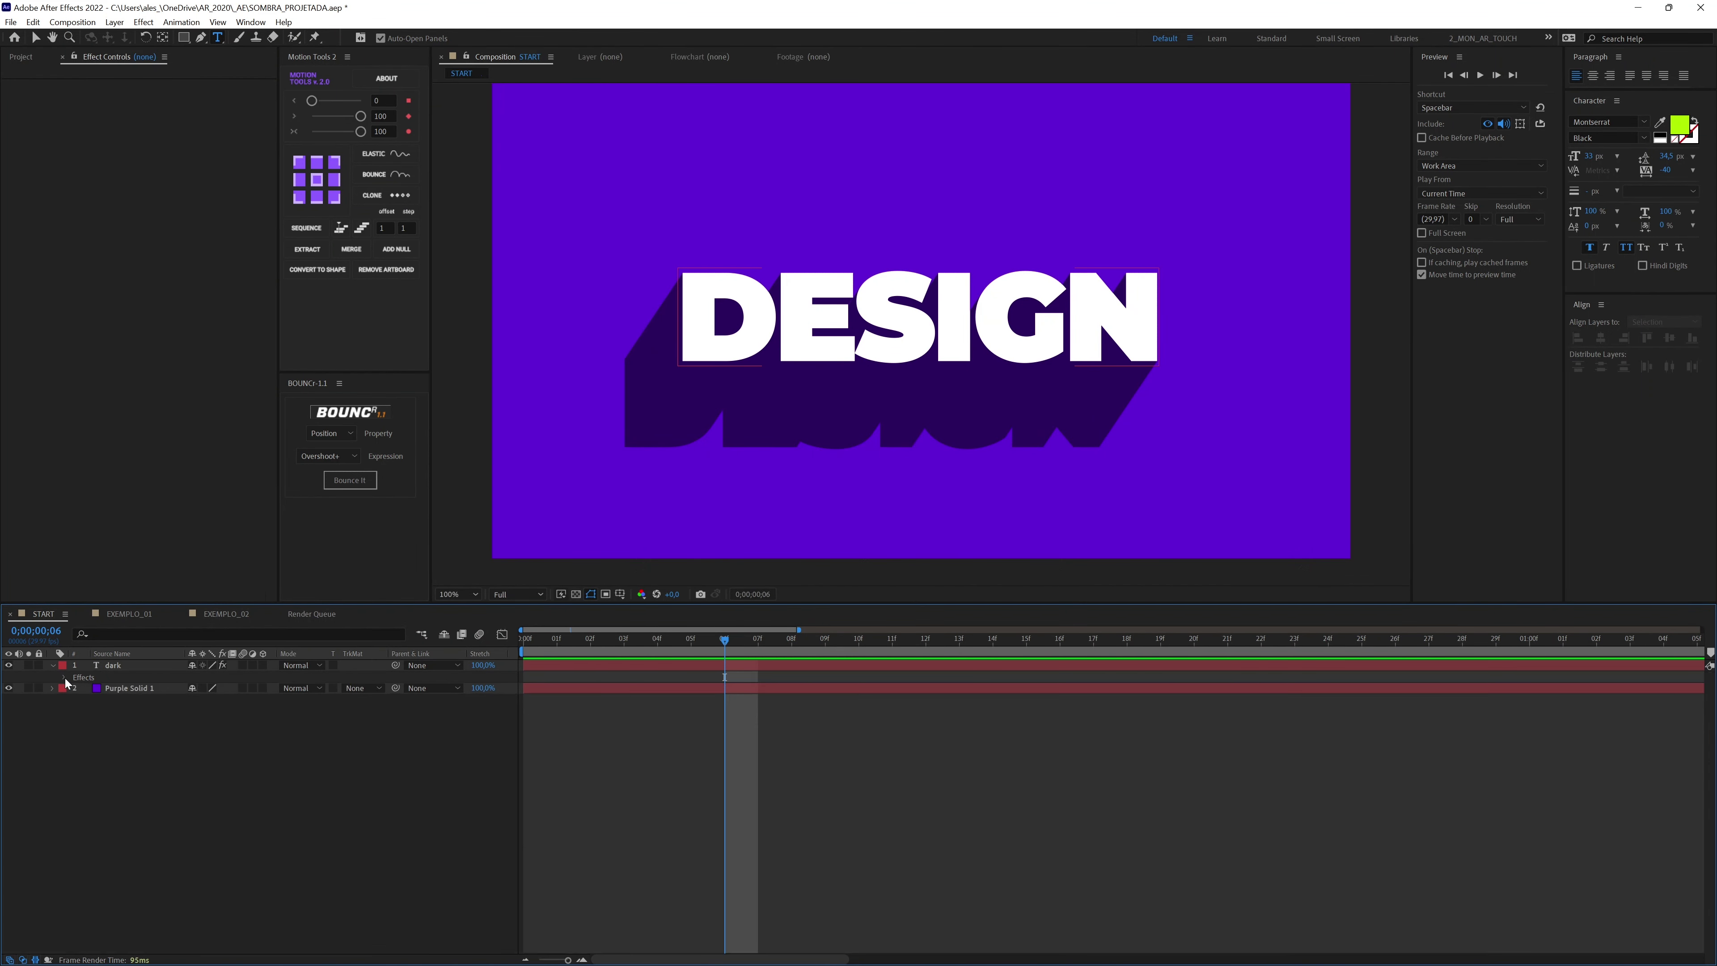
click(113, 665)
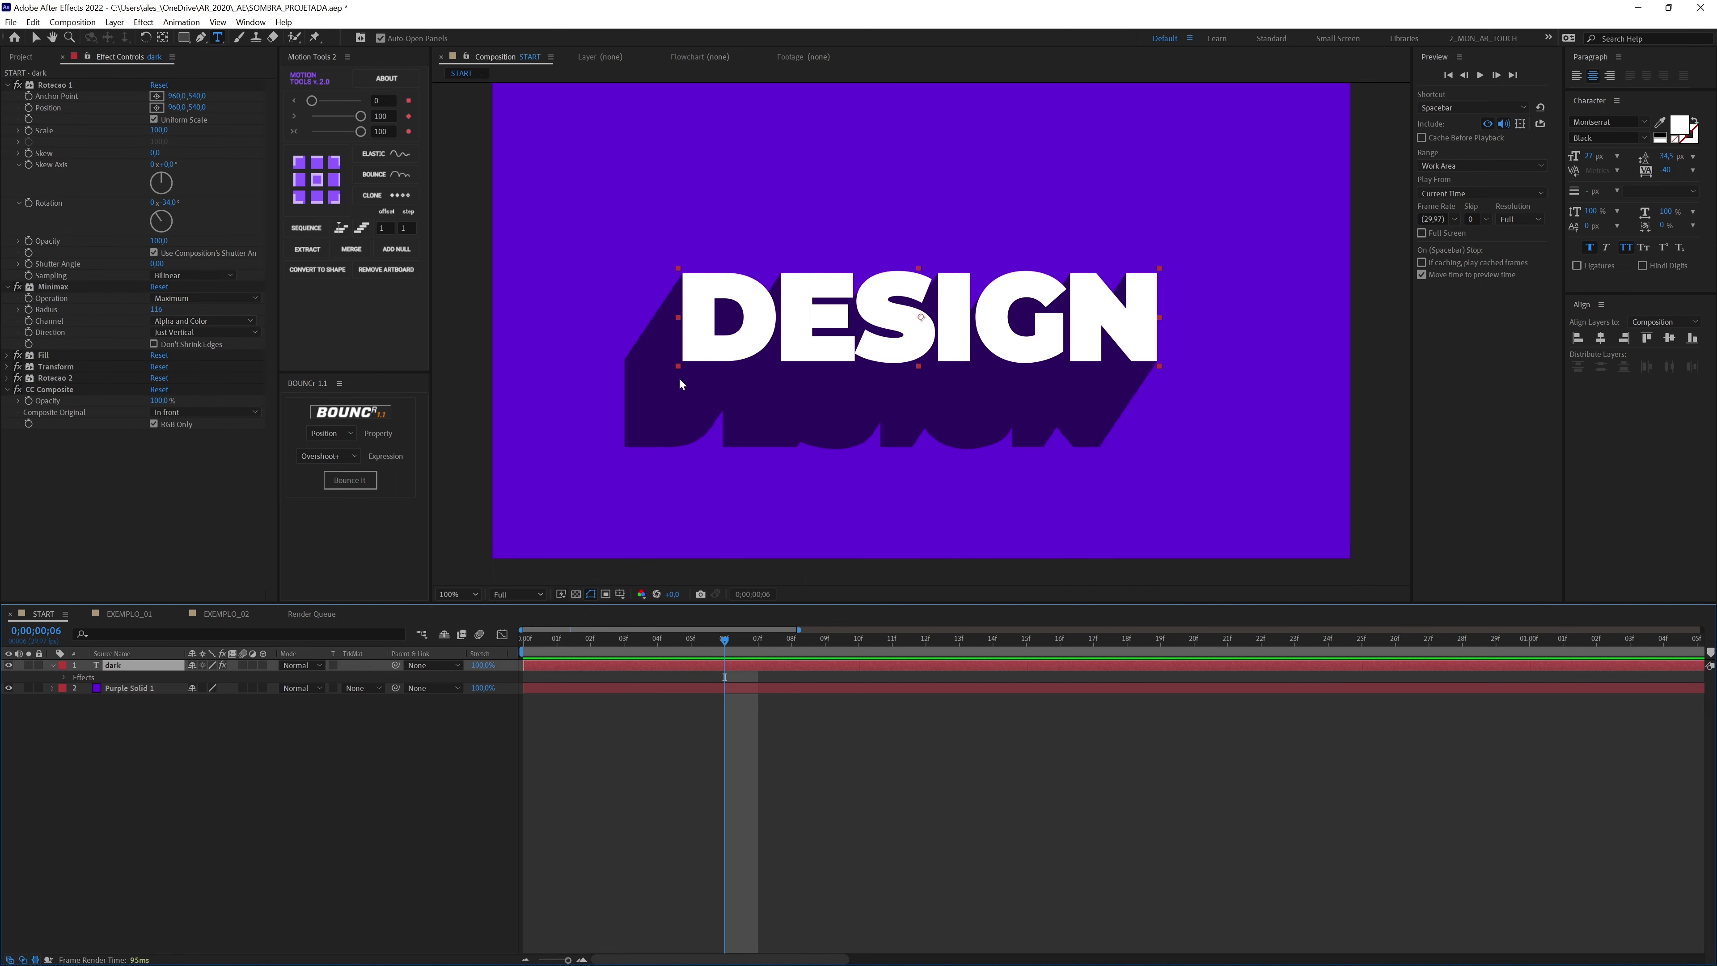
key(ctrl+space)
text(4)
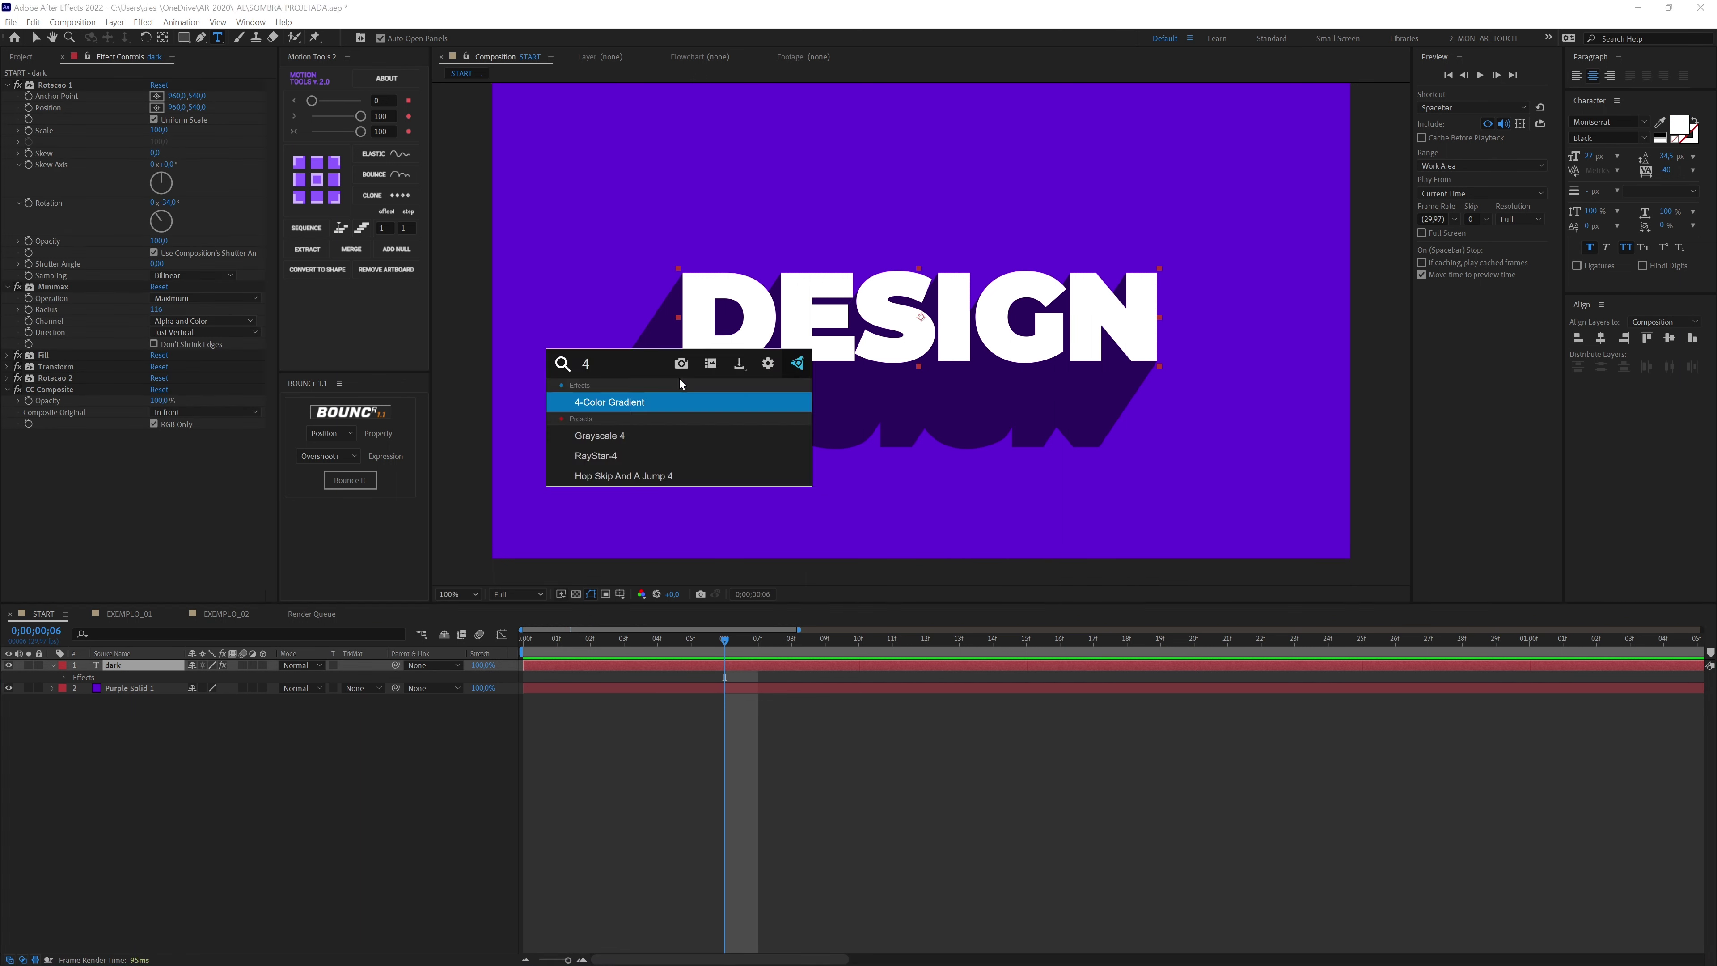
click(619, 403)
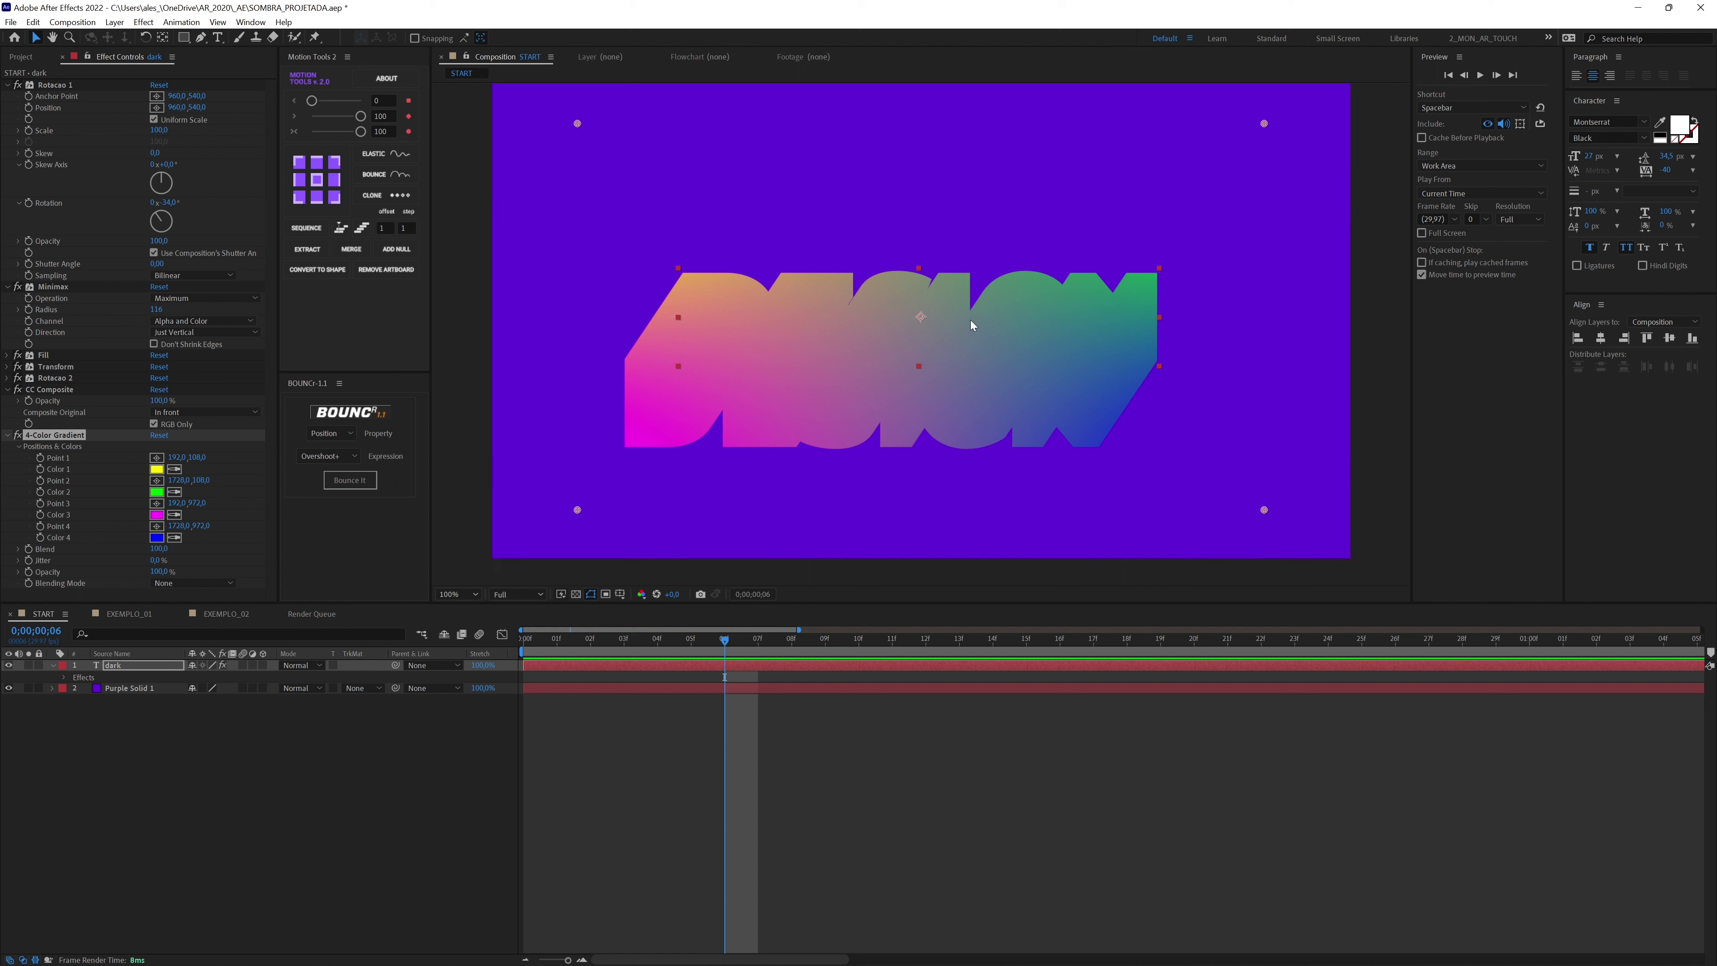
- Place gradient Points 1 and 2 near the text's upper corners and move 4-Color Gradient above CC Composite
drag(578, 125, 672, 263)
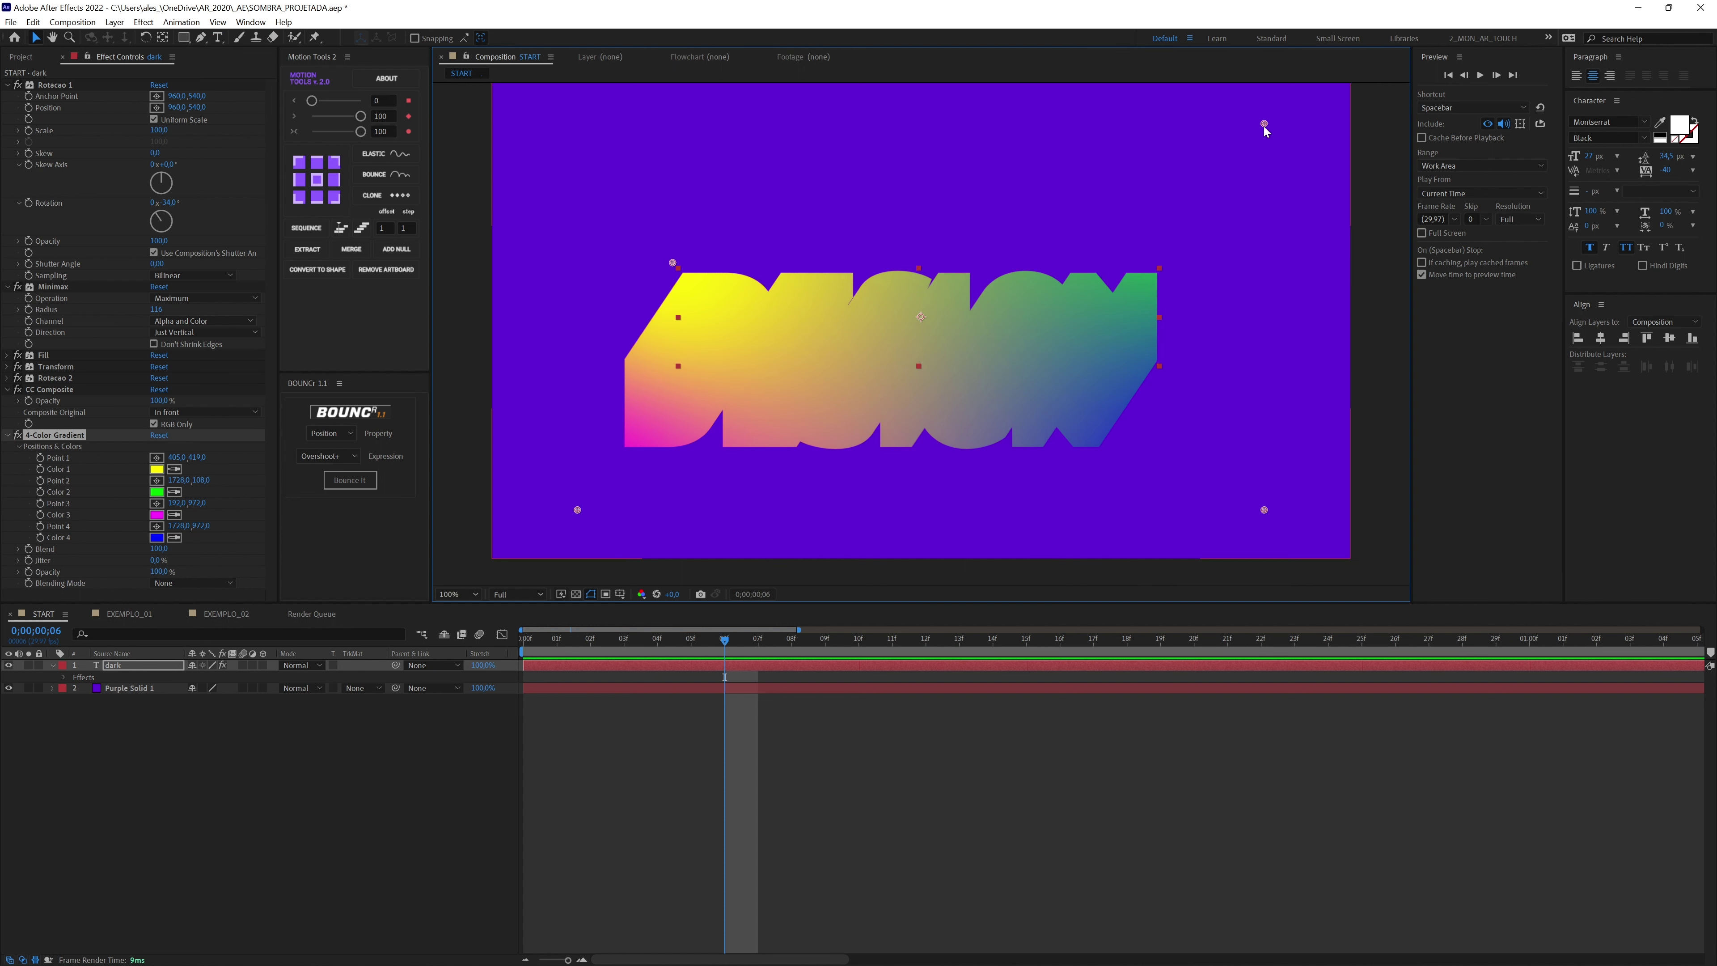
drag(1264, 124, 1168, 263)
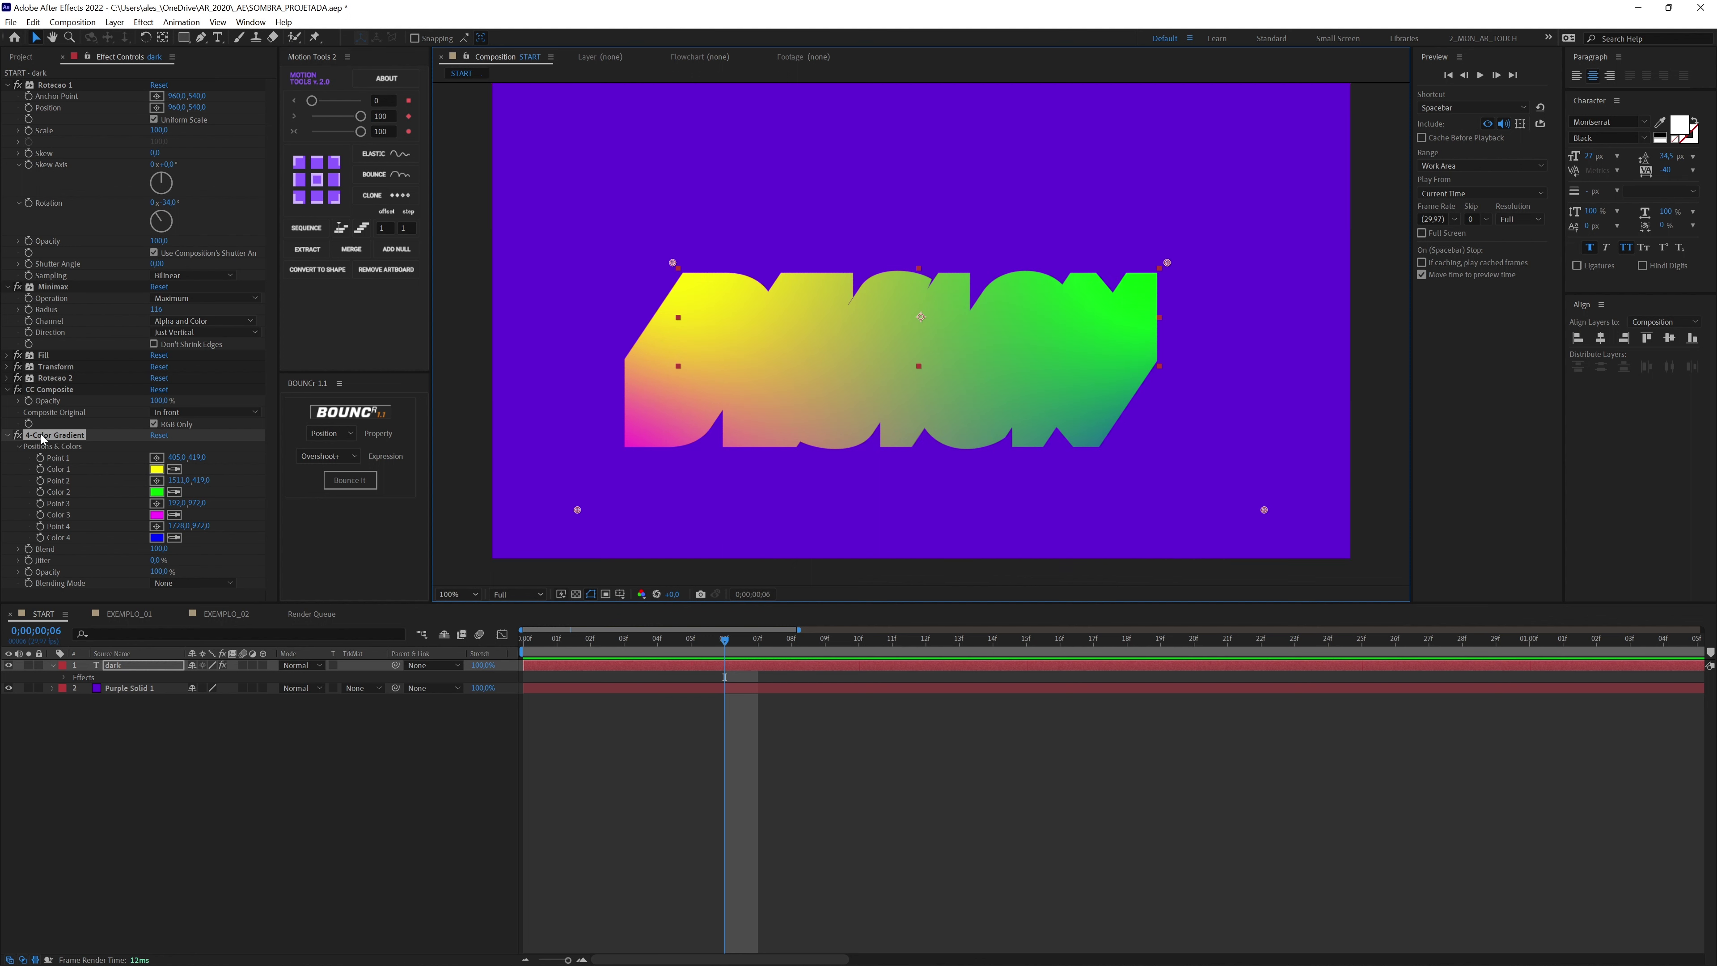
drag(42, 436, 87, 383)
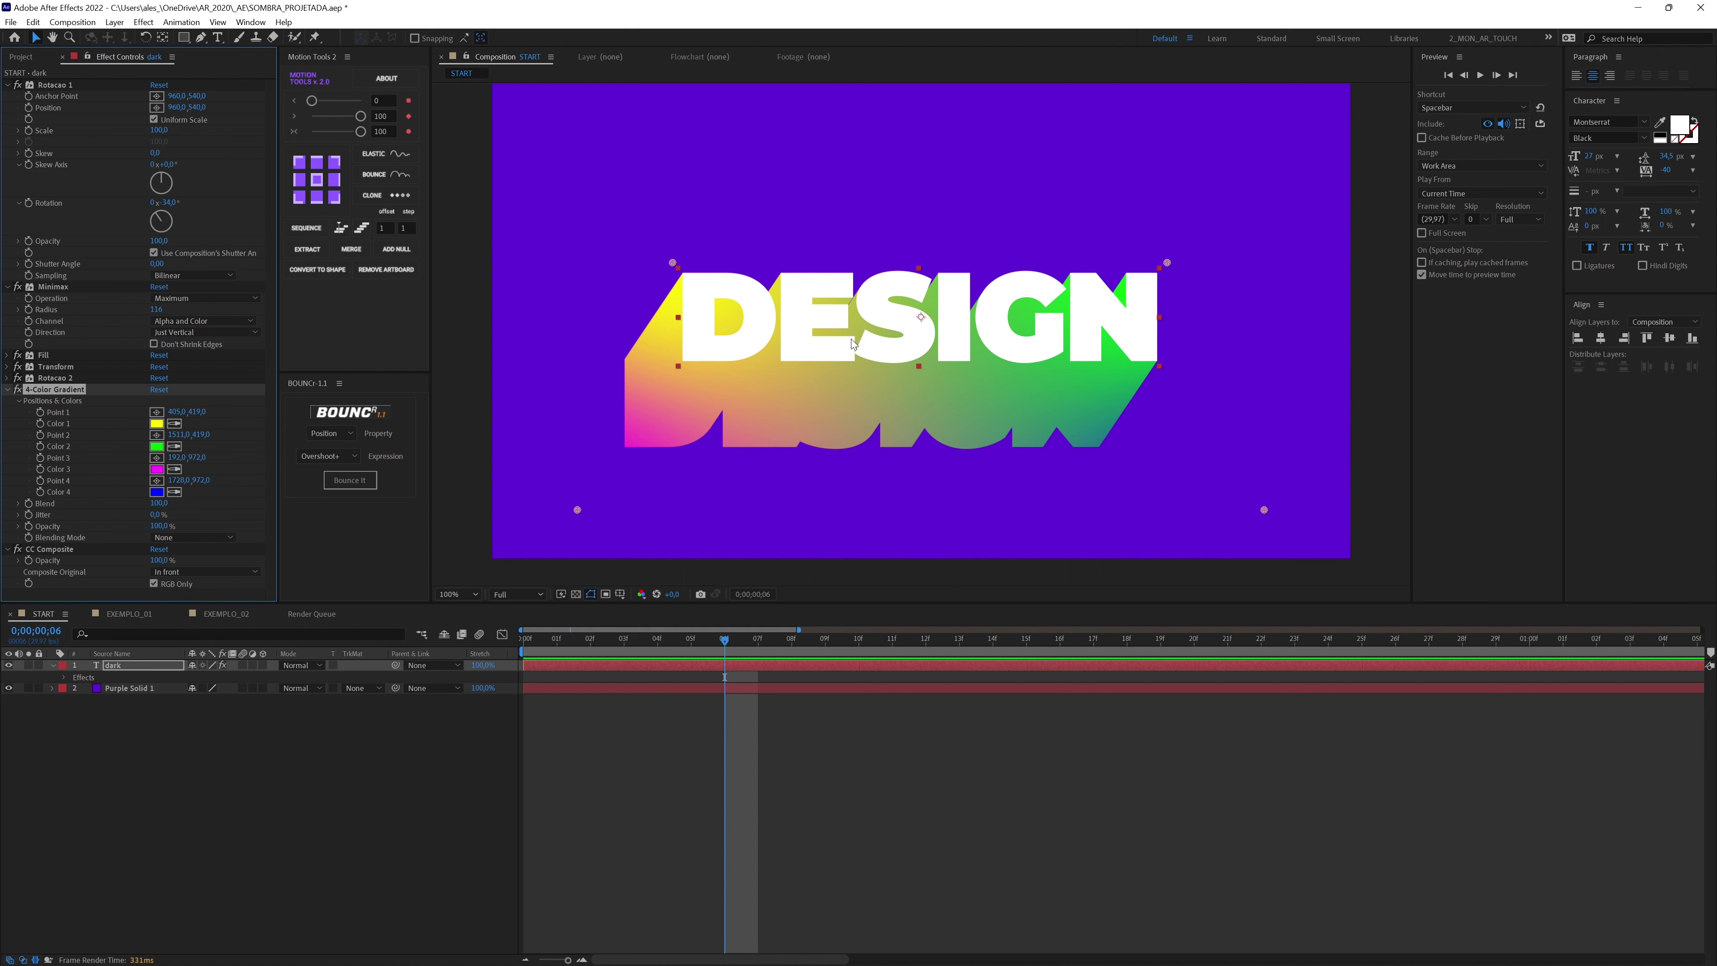
click(238, 847)
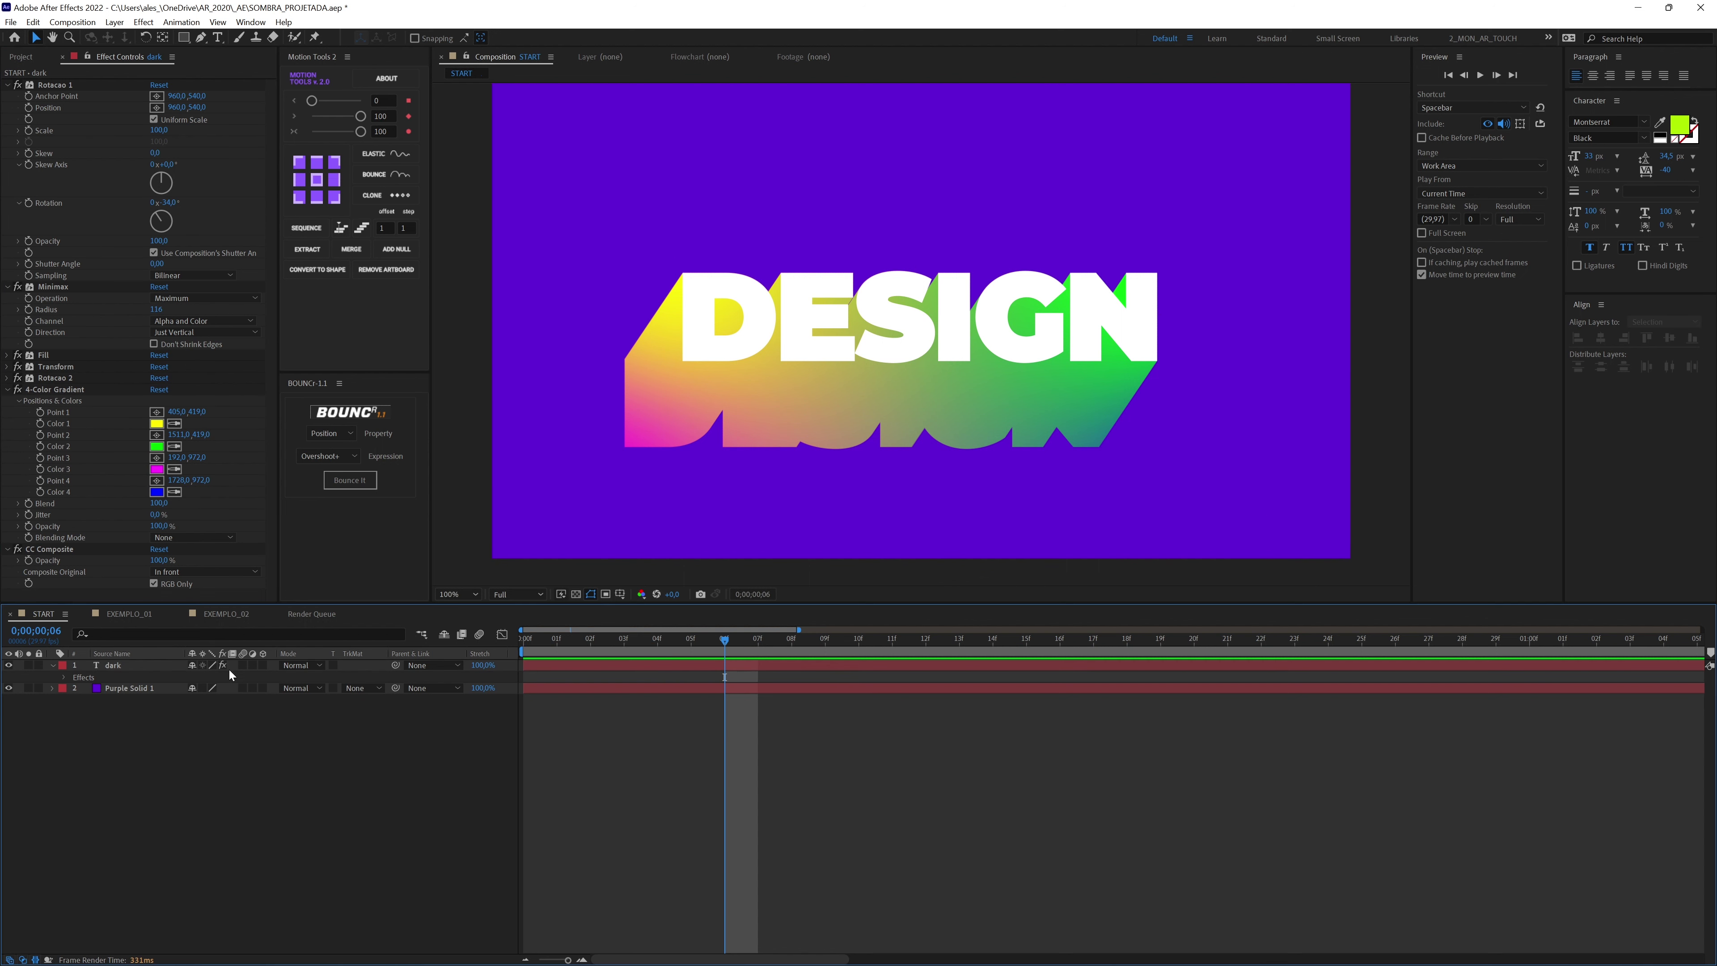
- Examine the Venetian Blinds and Noise effects on the Soft Light solid layer in EXEMPLO_02
click(227, 614)
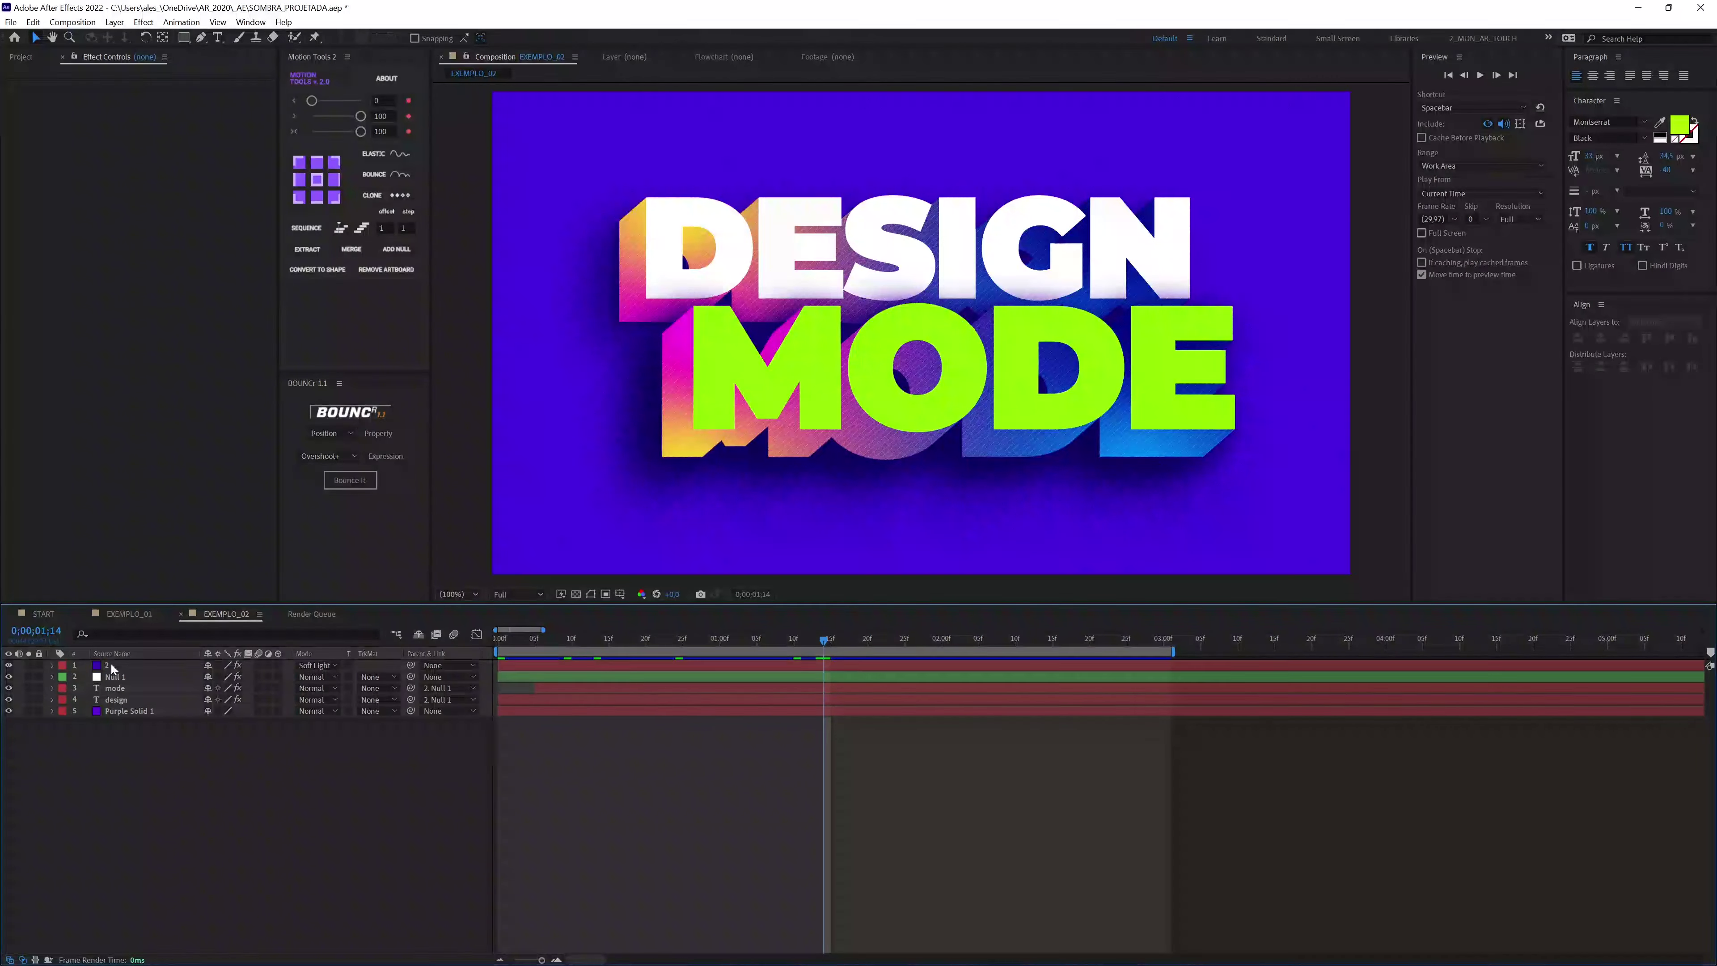
click(123, 666)
key(e)
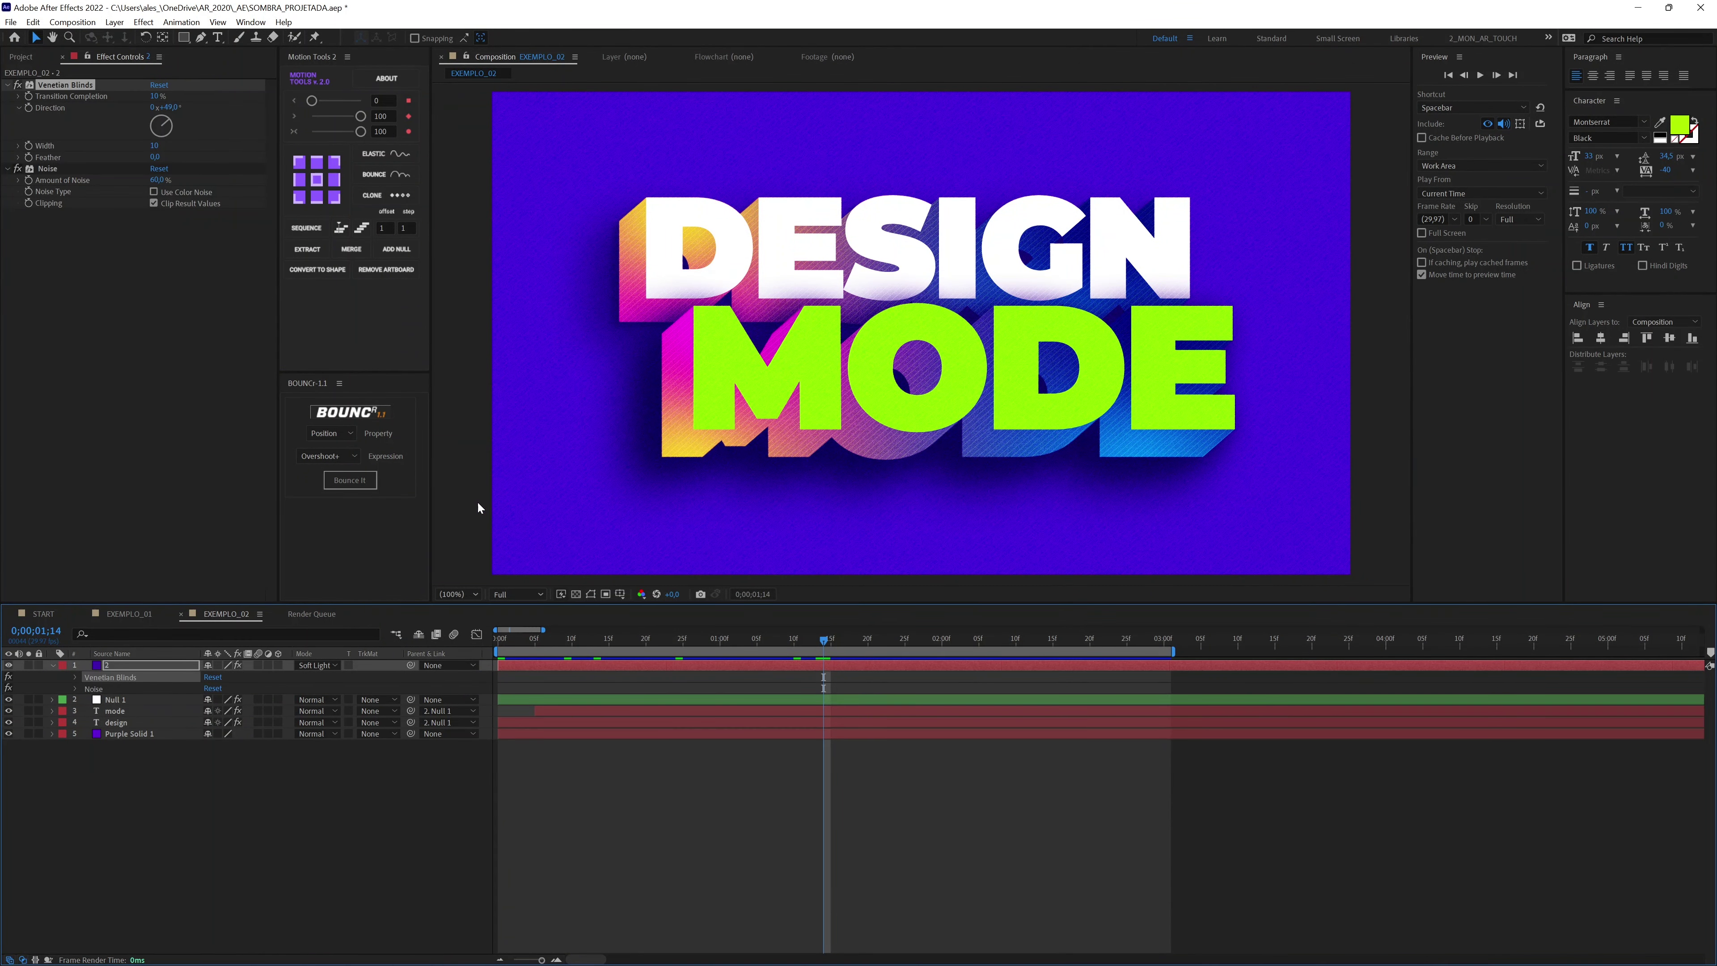
click(119, 689)
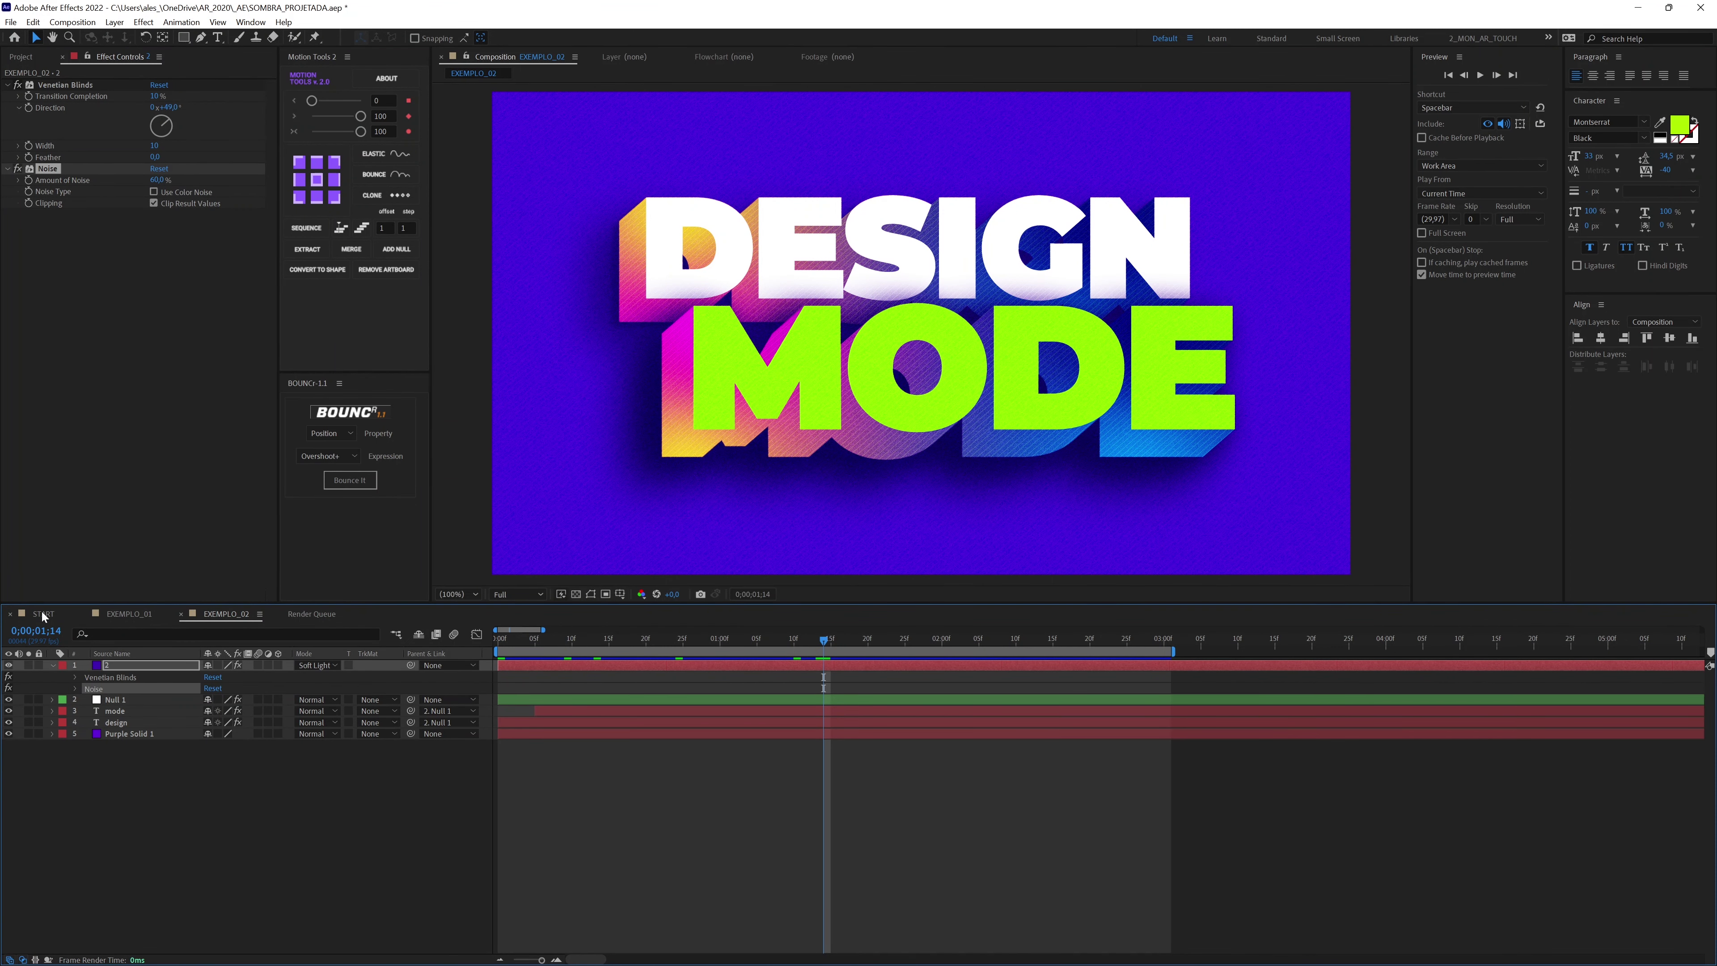
- Reveal the animated properties in EXEMPLO_01 and preview how the dark layer's keyframes drive the text and shadow
click(165, 614)
mouse_move(549, 639)
mouse_down()
mouse_move(736, 639)
mouse_move(546, 639)
mouse_up()
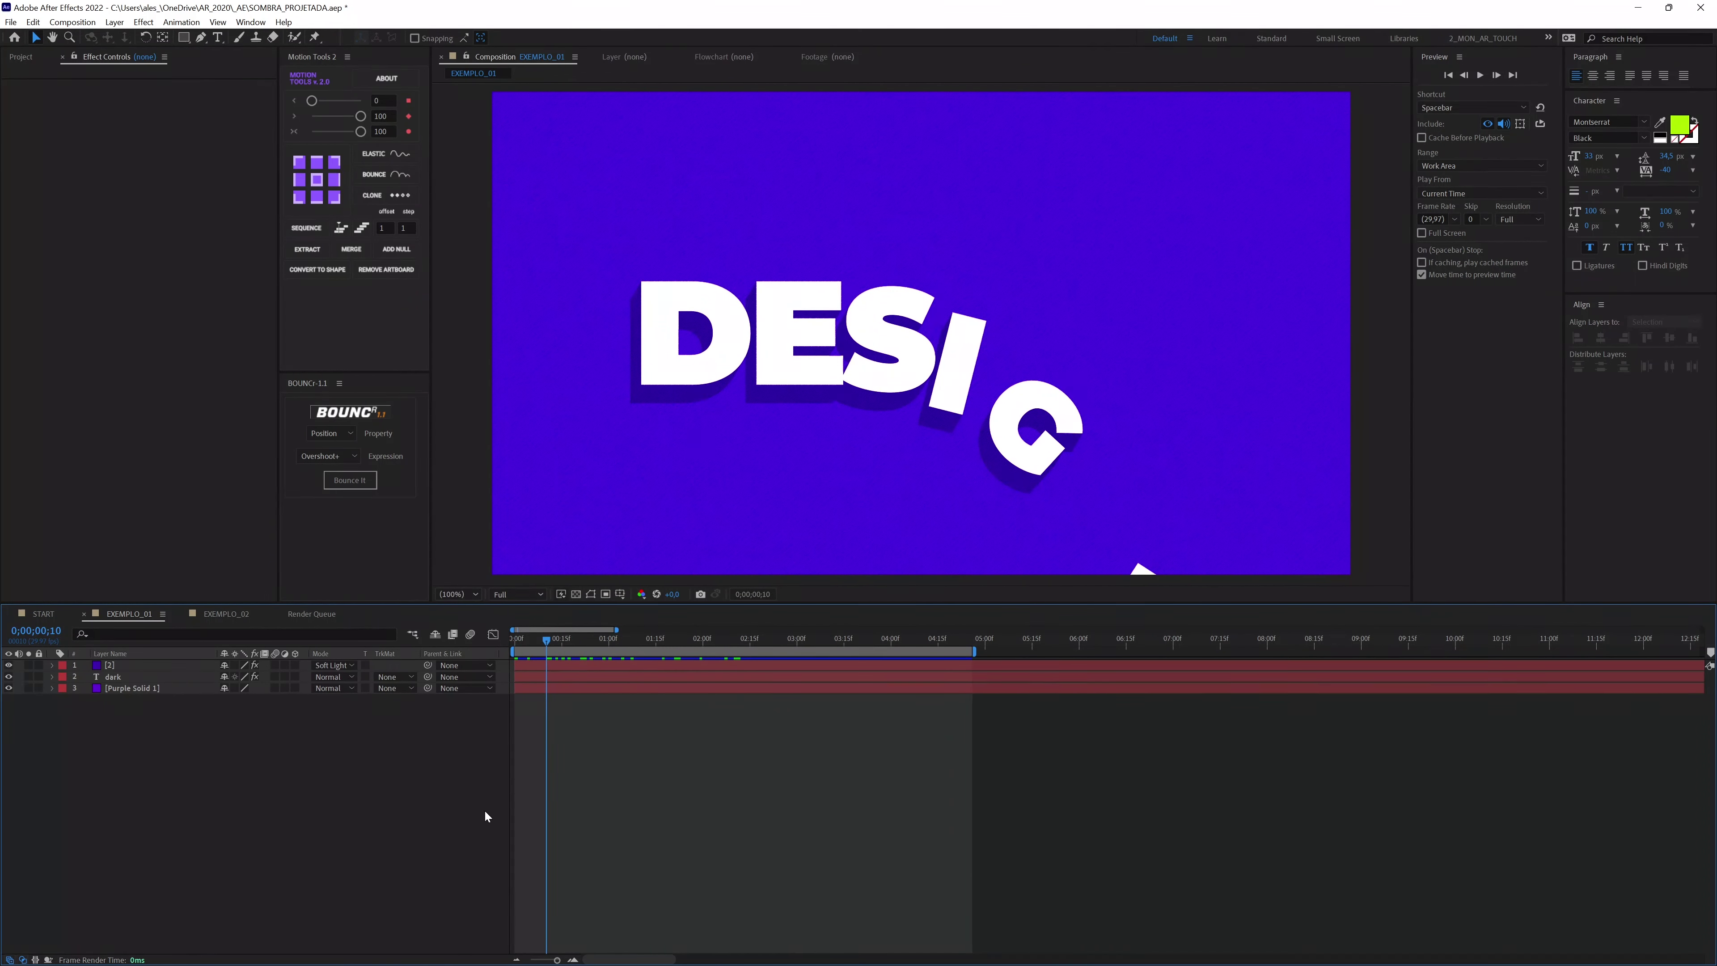
key(u)
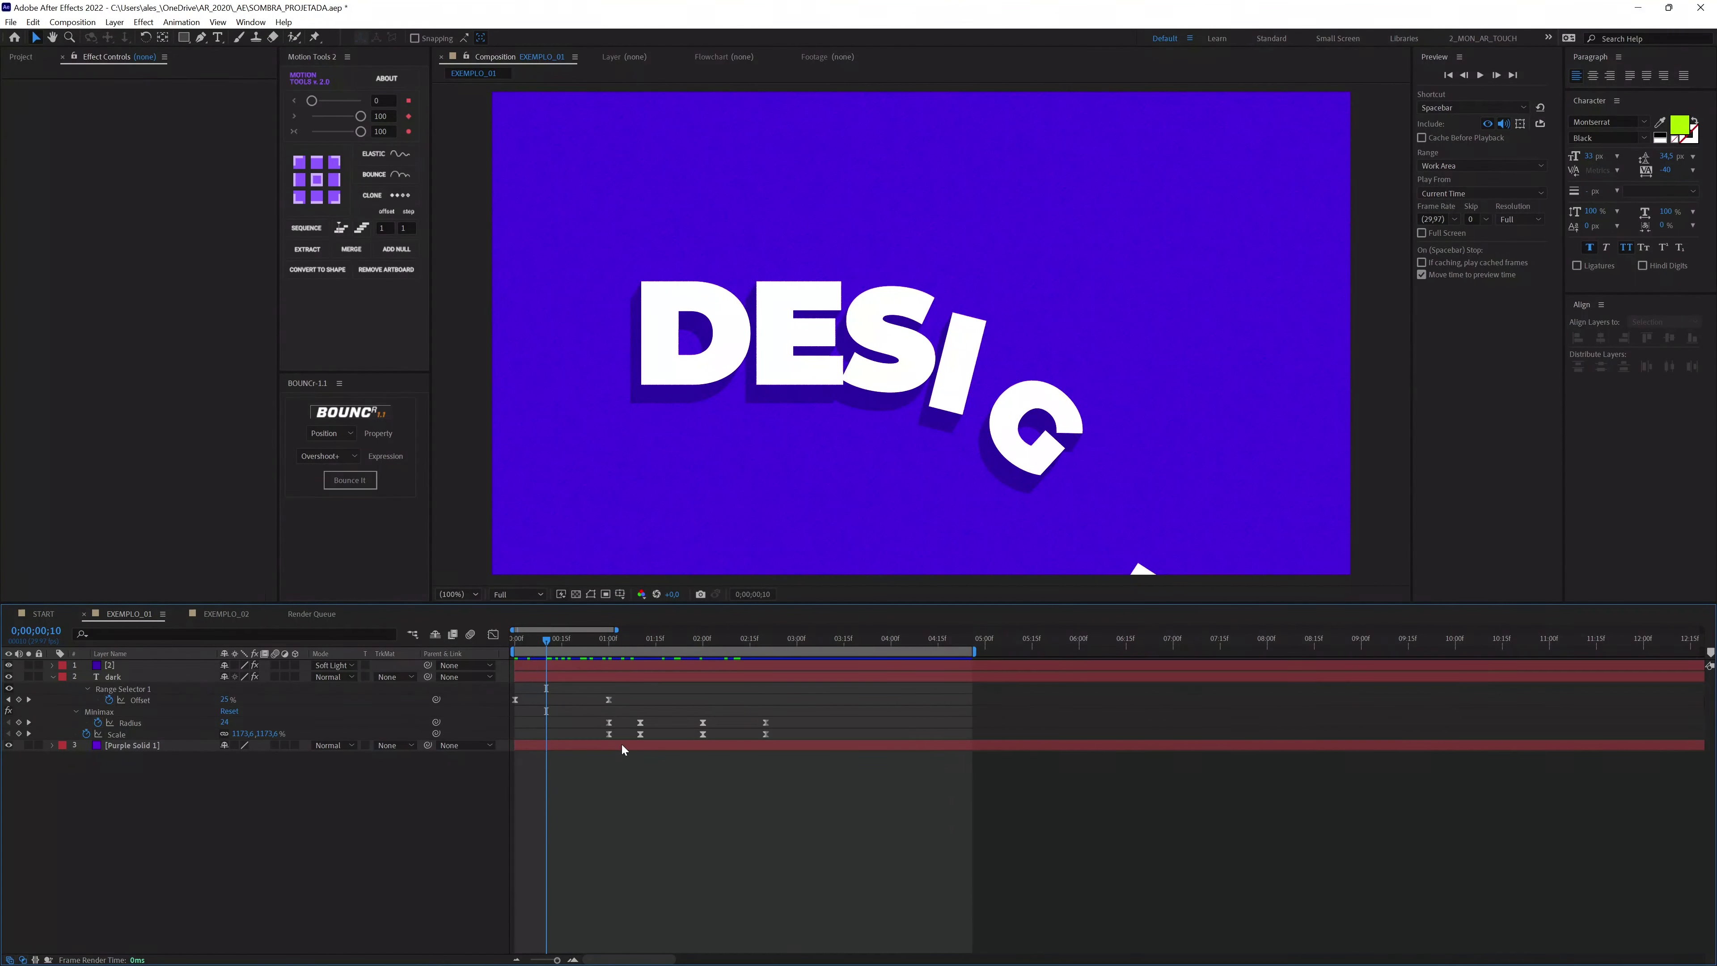
key(space)
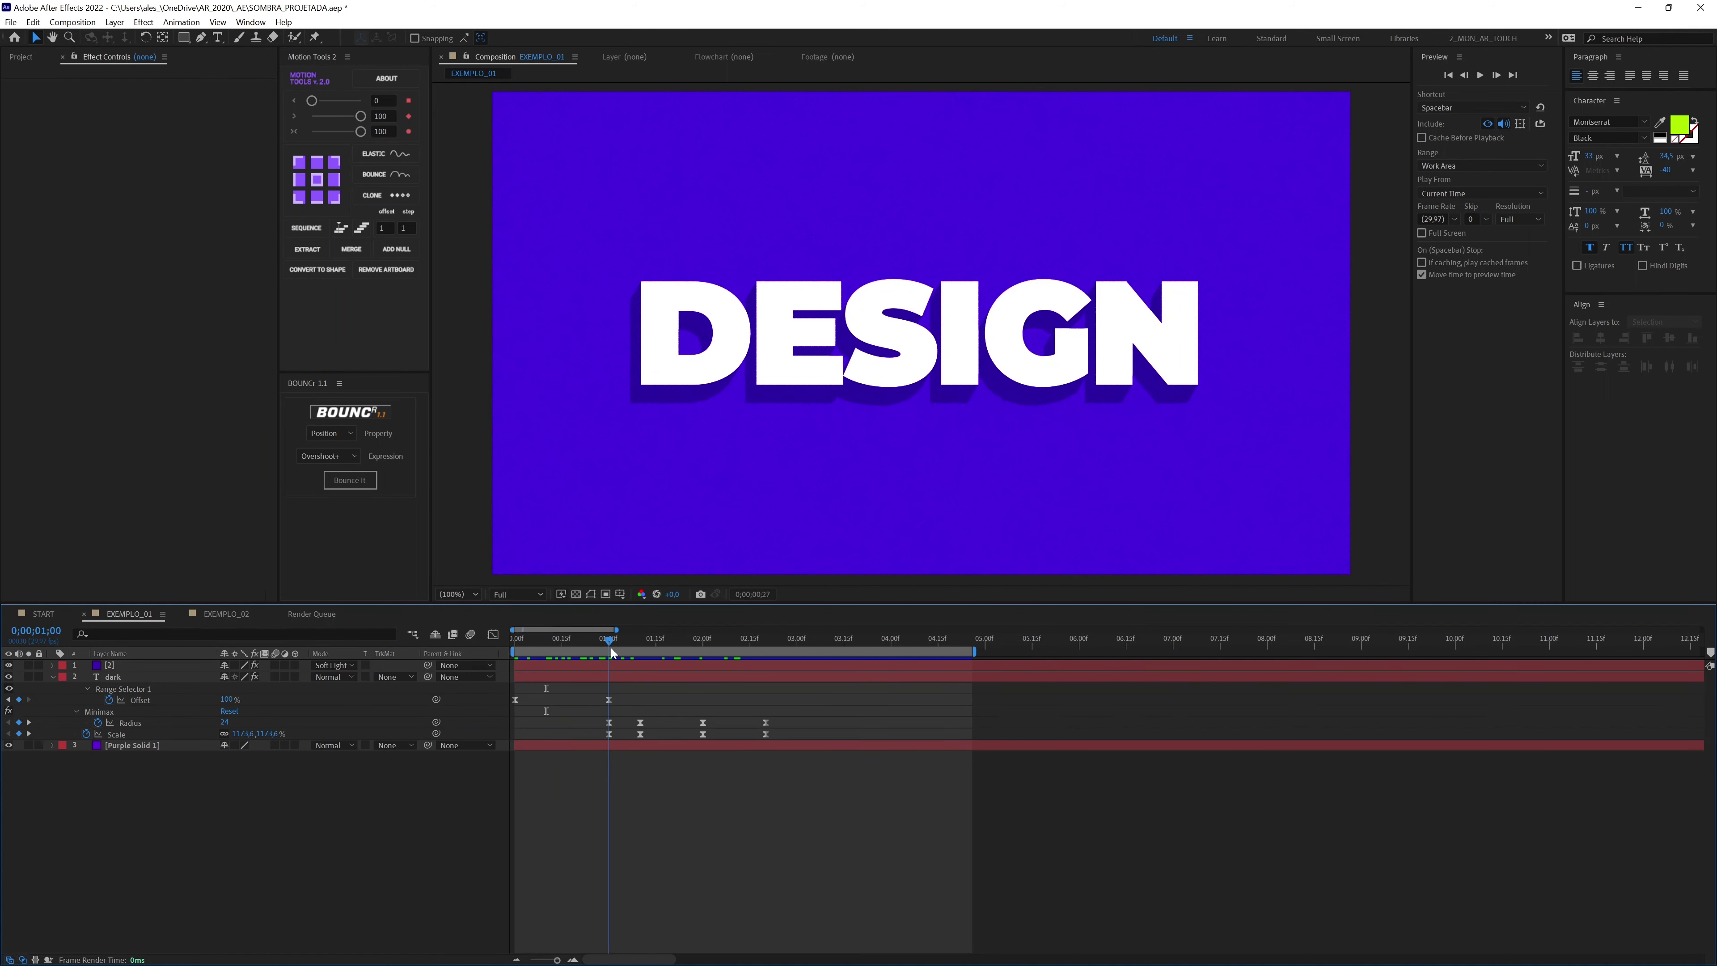